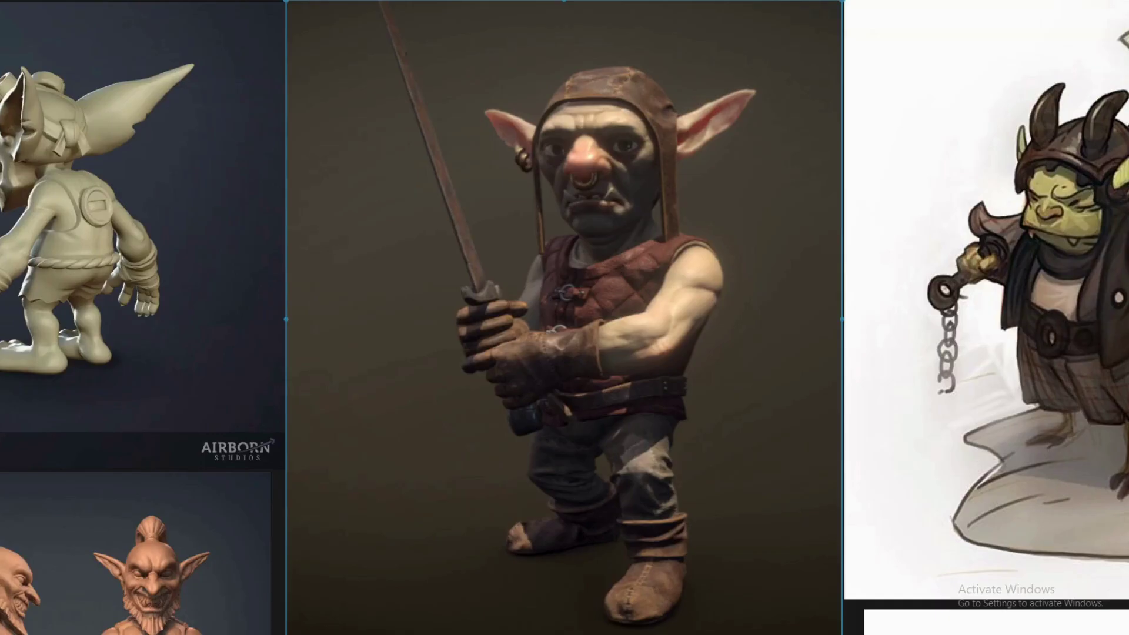
Look over the goblin and boar reference images on the reference board.
{"action": "scroll", "coordinate": [654, 208], "scroll_direction": "down", "scroll_amount": 7}
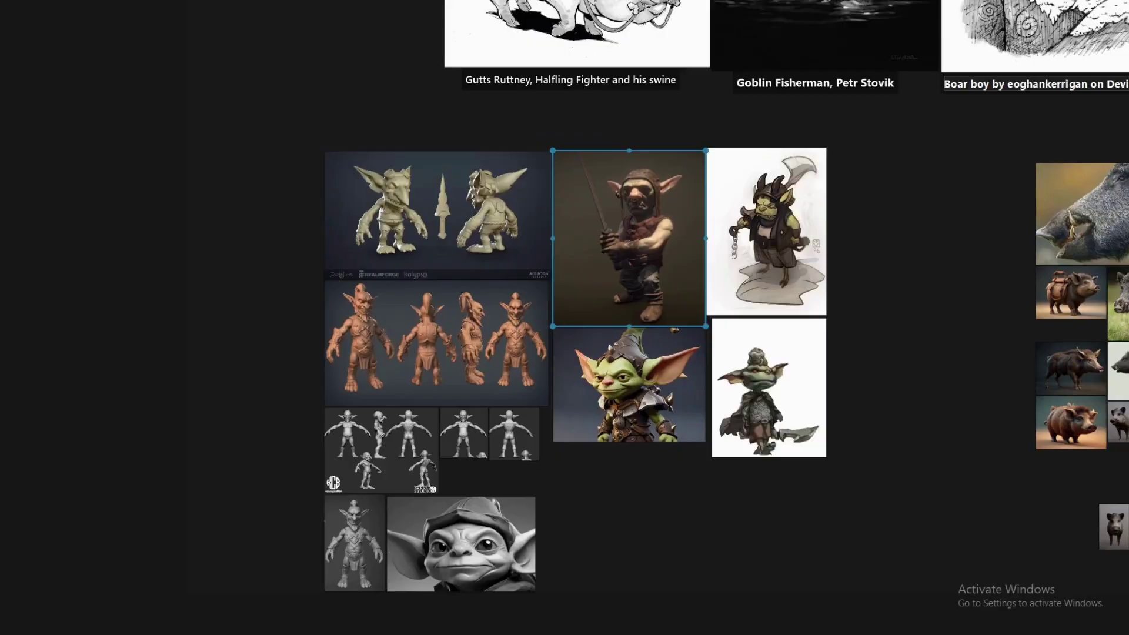
{"action": "middle_click_drag", "start_coordinate": [694, 208], "coordinate": [153, 456]}
{"action": "scroll", "coordinate": [153, 123], "scroll_direction": "up", "scroll_amount": 3}
{"action": "middle_click_drag", "start_coordinate": [618, 206], "coordinate": [380, 17]}
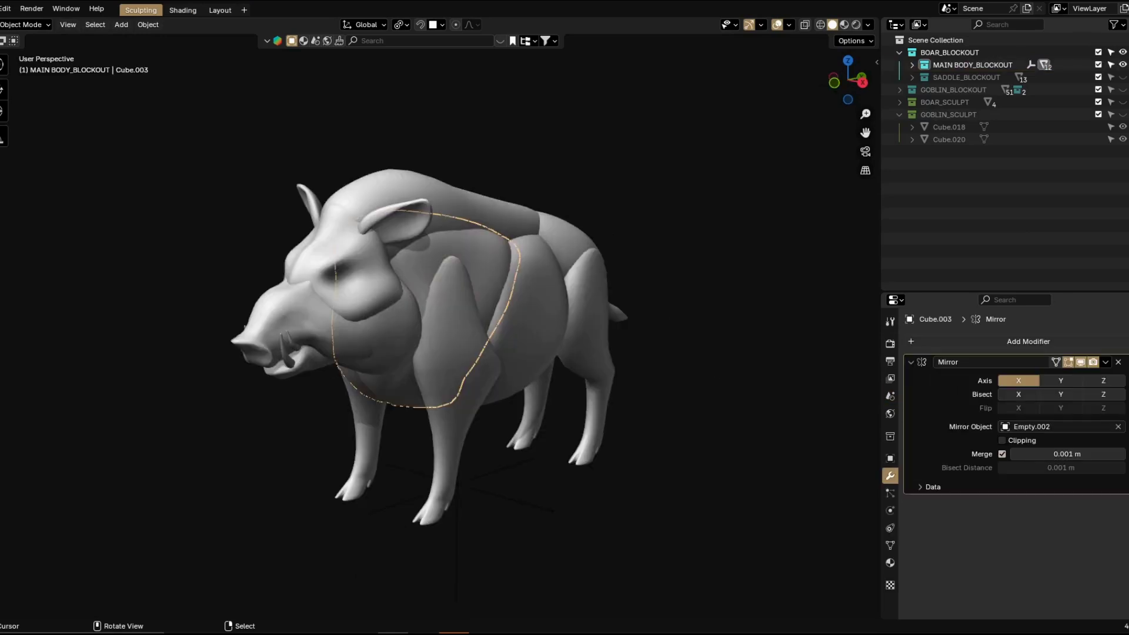
Show the boar blockout's parts in Random viewport colours and inspect the model from the front and rear.
{"action": "scroll", "coordinate": [441, 323], "scroll_direction": "up", "scroll_amount": 5}
{"action": "middle_click_drag", "start_coordinate": [442, 324], "coordinate": [471, 334]}
{"action": "key", "text": "alt+a"}
{"action": "scroll", "coordinate": [412, 323], "scroll_direction": "down", "scroll_amount": 4}
{"action": "left_click", "coordinate": [868, 25]}
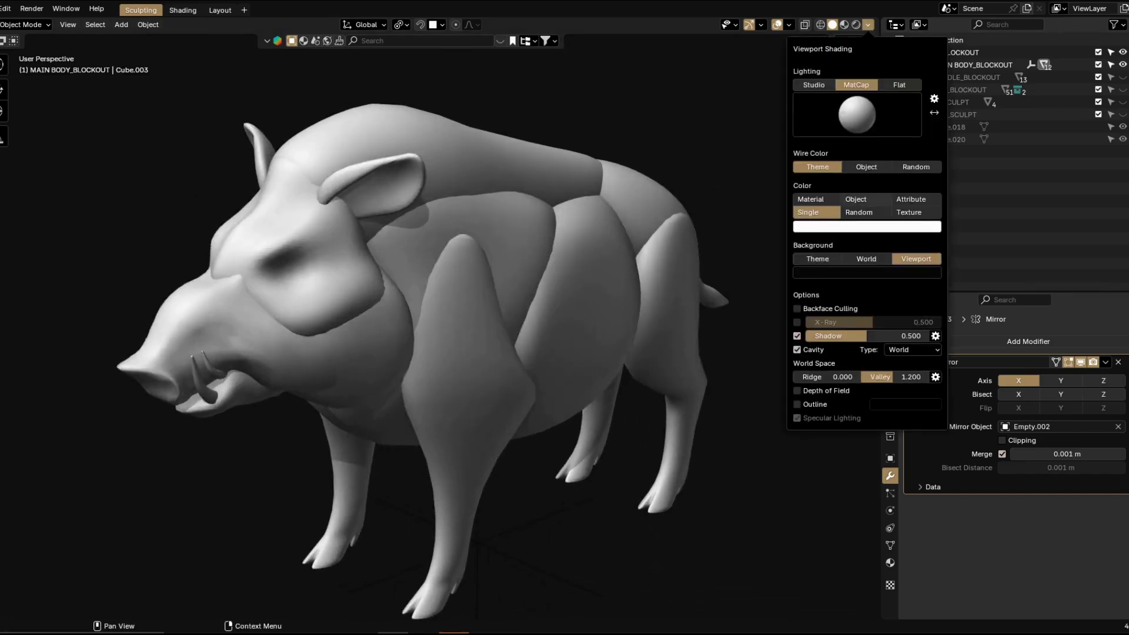
{"action": "left_click", "coordinate": [860, 213]}
{"action": "scroll", "coordinate": [470, 330], "scroll_direction": "down", "scroll_amount": 2}
{"action": "middle_click_drag", "start_coordinate": [471, 329], "coordinate": [530, 332]}
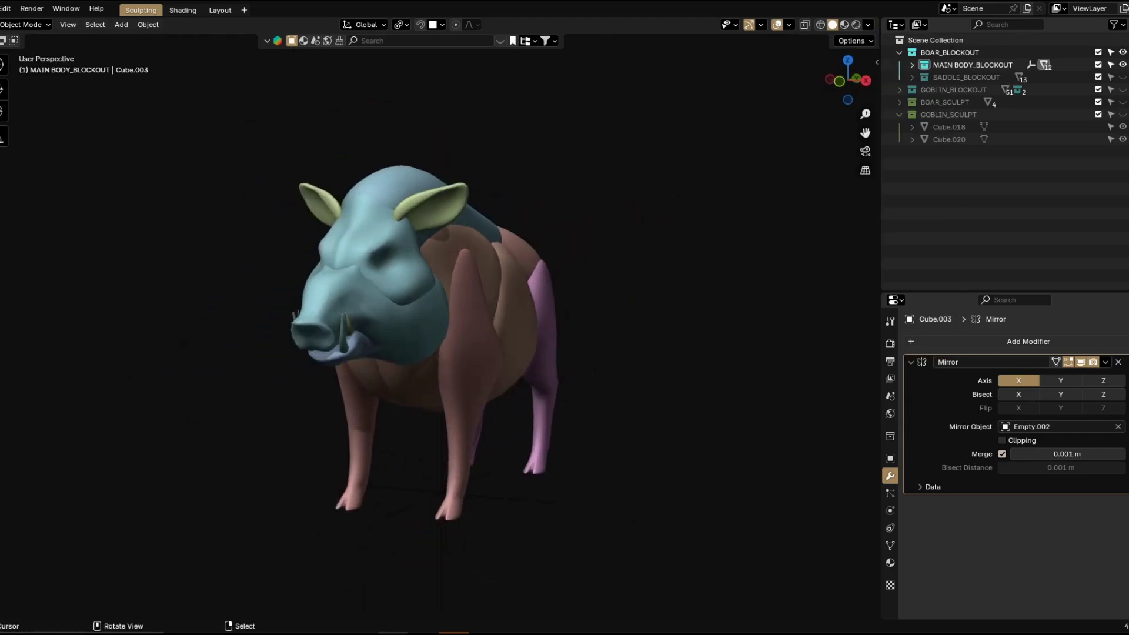
{"action": "scroll", "coordinate": [529, 331], "scroll_direction": "up", "scroll_amount": 1}
{"action": "middle_click_drag", "start_coordinate": [364, 323], "coordinate": [164, 323]}
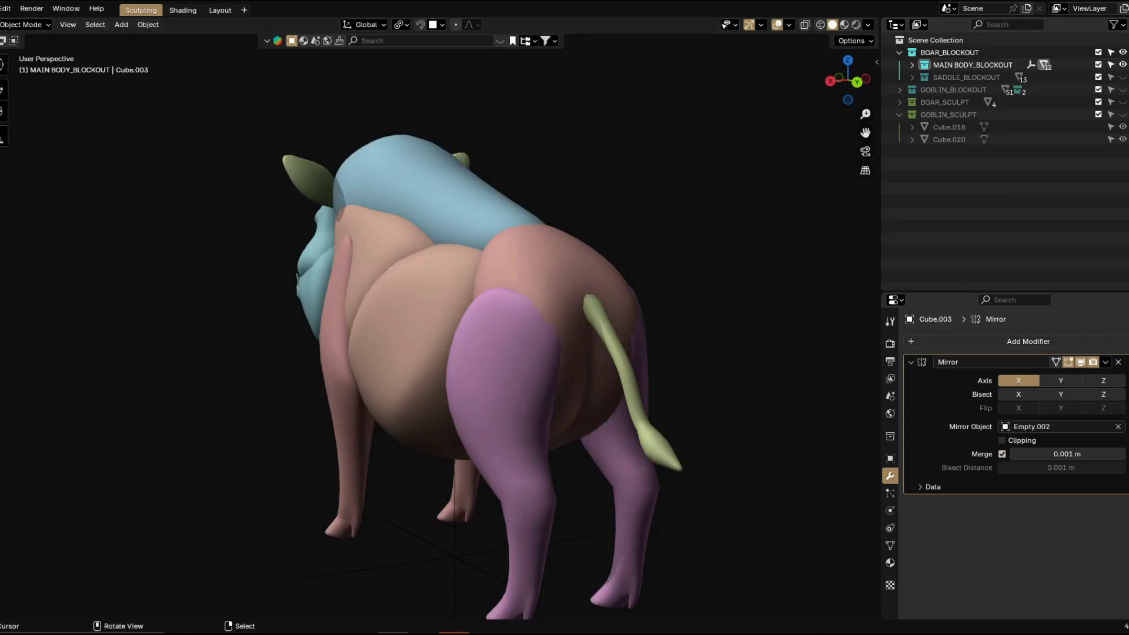
Set the viewport colour to Single, hide the BOAR_BLOCKOUT collection and show GOBLIN_BLOCKOUT instead.
{"action": "left_click", "coordinate": [869, 24]}
{"action": "left_click", "coordinate": [809, 213]}
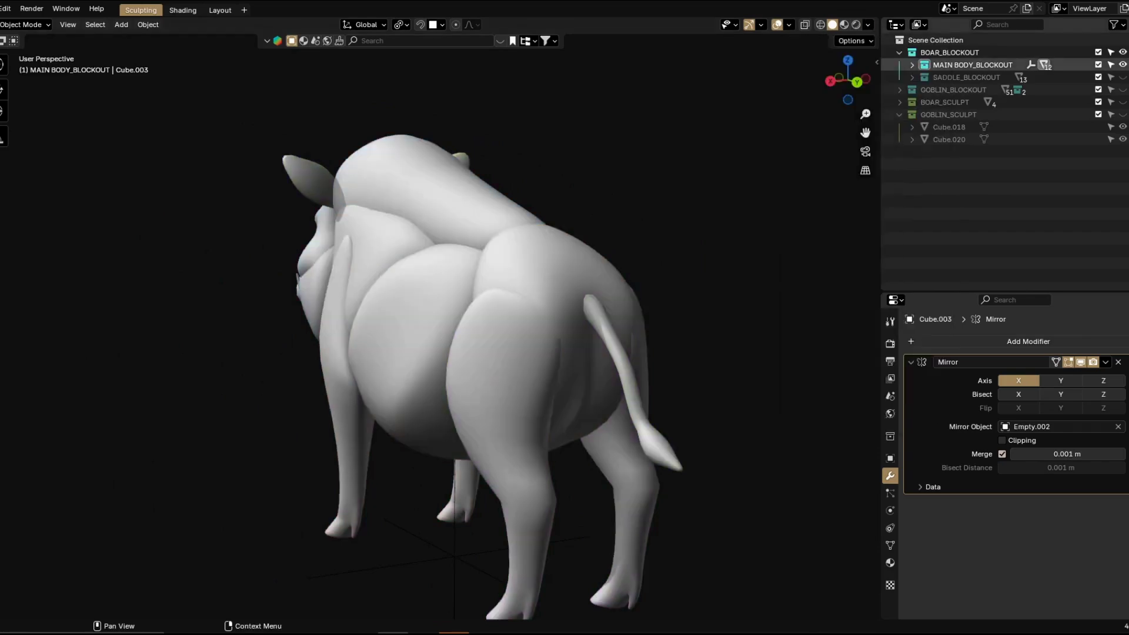
{"action": "left_click", "coordinate": [1123, 52]}
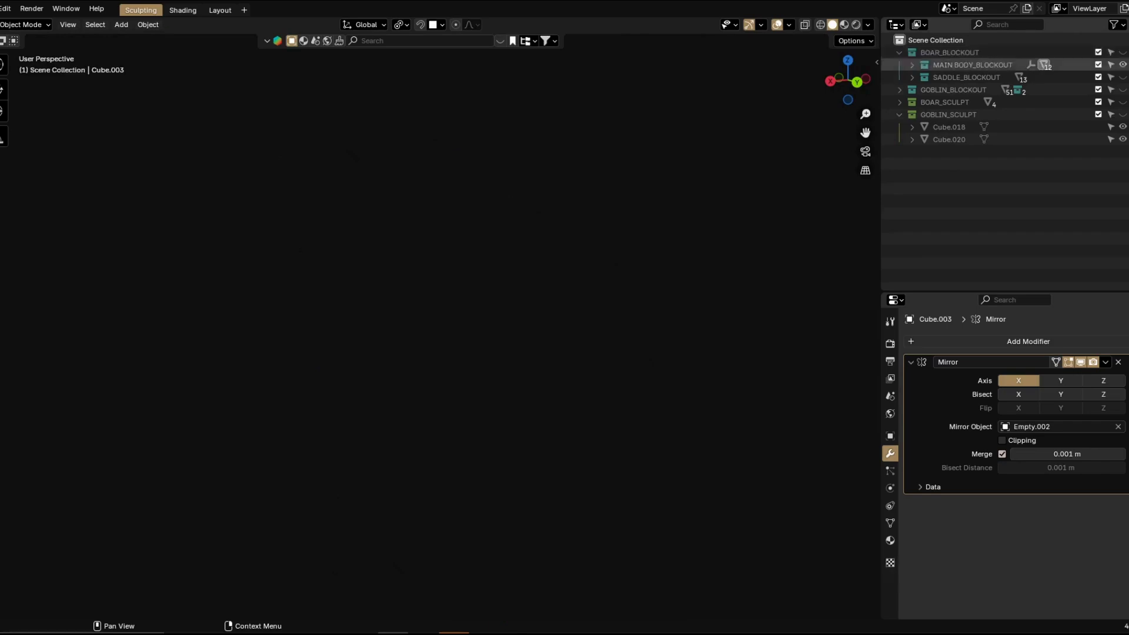
{"action": "left_click", "coordinate": [900, 90]}
{"action": "left_click", "coordinate": [1123, 90]}
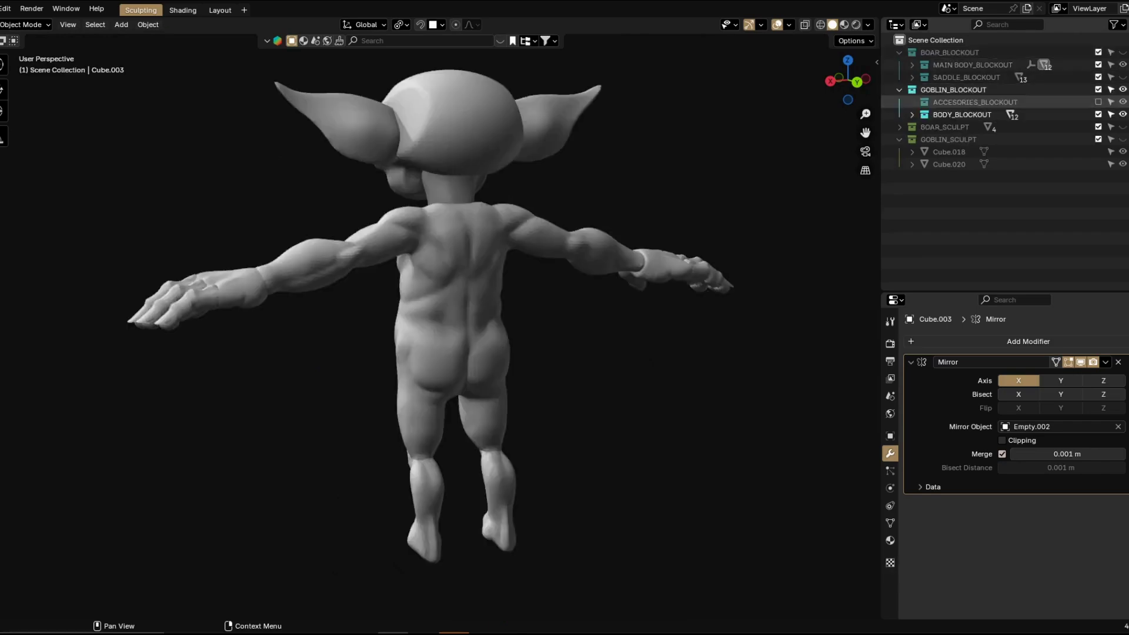
{"action": "middle_click_drag", "start_coordinate": [441, 318], "coordinate": [676, 318]}
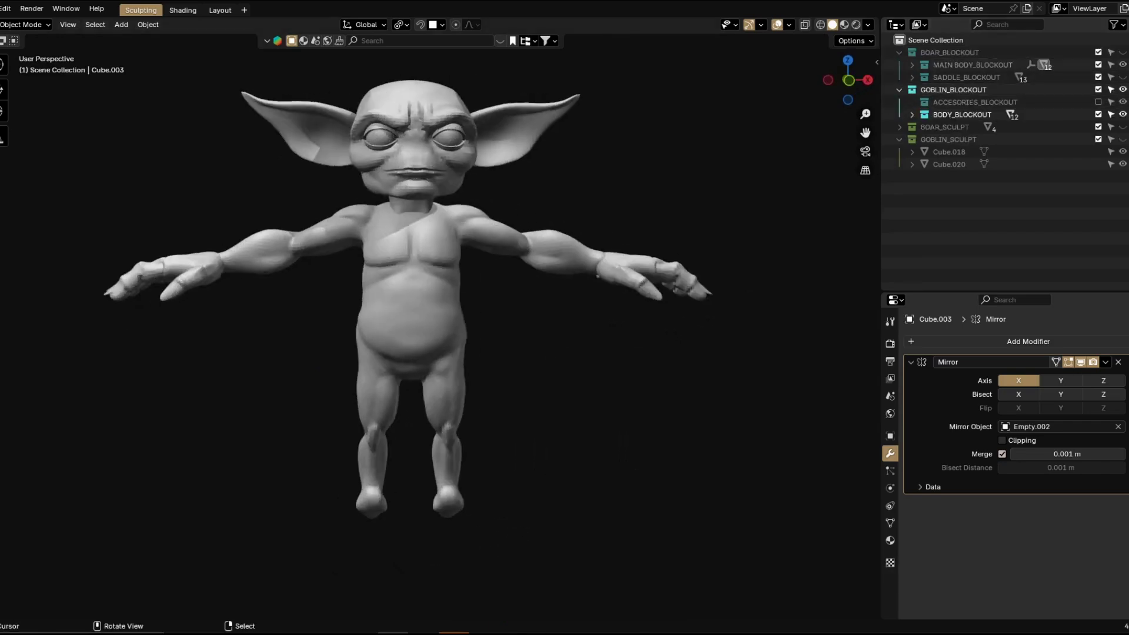
{"action": "scroll", "coordinate": [440, 318], "scroll_direction": "up", "scroll_amount": 3}
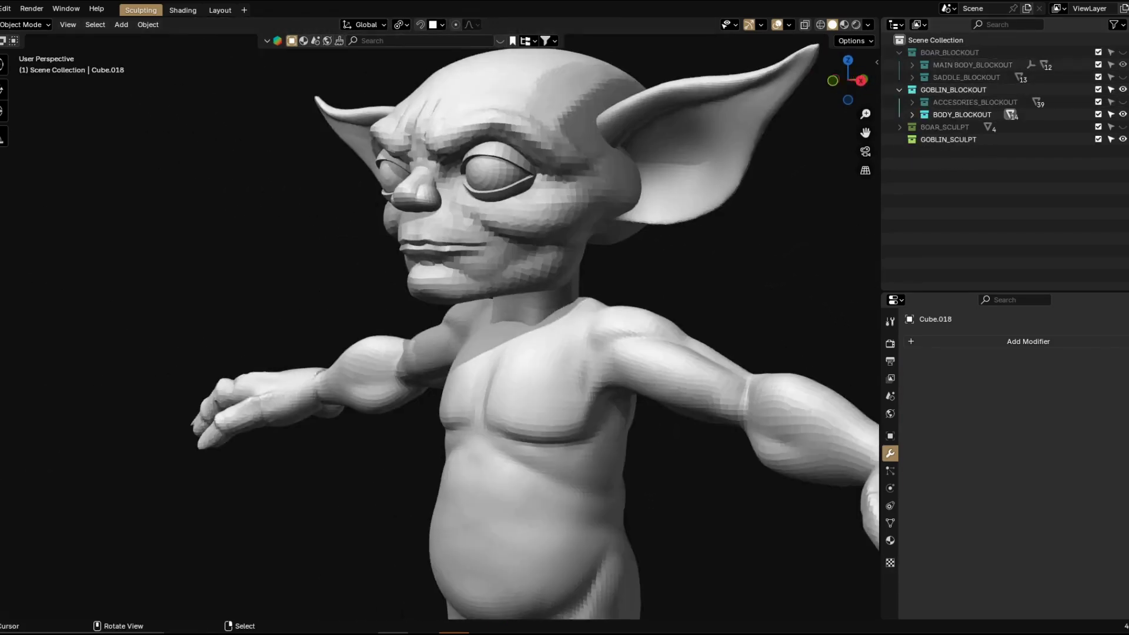
Set the viewport shading colour to Random for the goblin blockout.
{"action": "left_click", "coordinate": [789, 25]}
{"action": "left_click", "coordinate": [869, 25]}
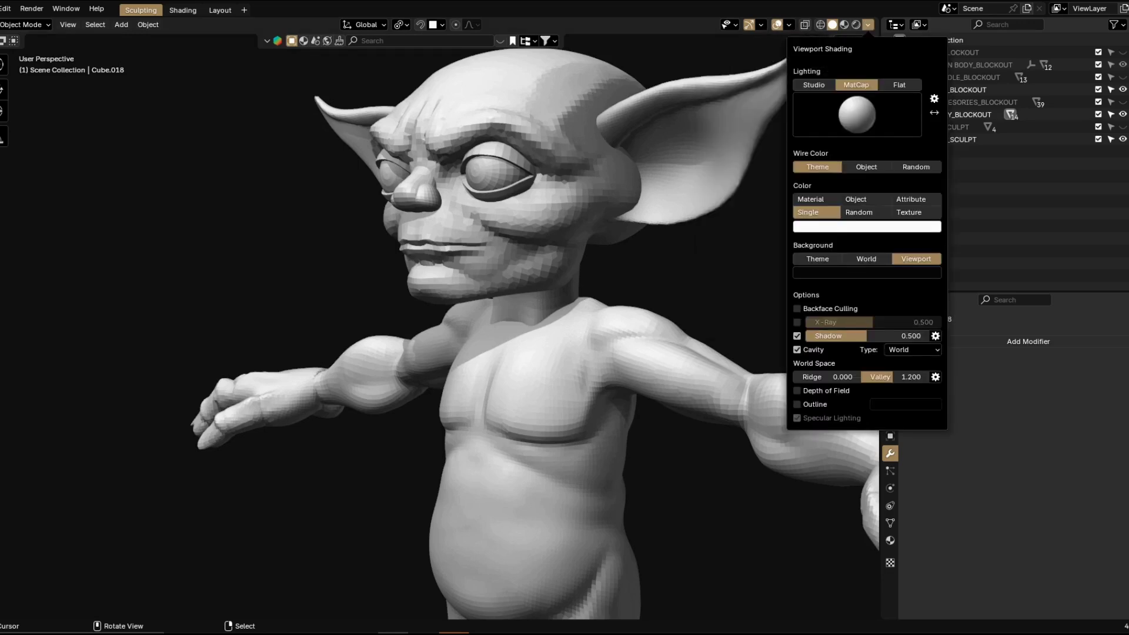
{"action": "left_click", "coordinate": [859, 213]}
Hide the goblin's upper eyelids, eyeballs and lower eyelids to expose the eye sockets.
{"action": "mouse_move", "coordinate": [618, 253]}
{"action": "middle_mouse_down"}
{"action": "mouse_move", "coordinate": [705, 257]}
{"action": "mouse_move", "coordinate": [785, 378]}
{"action": "middle_mouse_up"}
{"action": "scroll", "coordinate": [435, 319], "scroll_direction": "up", "scroll_amount": 5}
{"action": "right_click", "coordinate": [538, 231]}
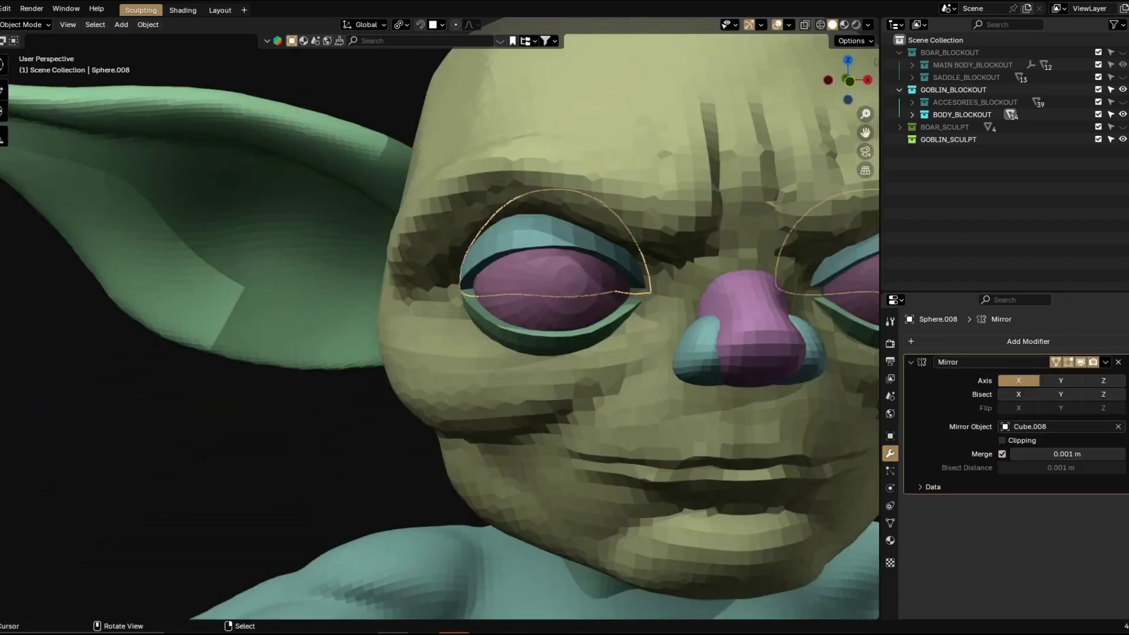
{"action": "scroll", "coordinate": [538, 231], "scroll_direction": "down", "scroll_amount": 4}
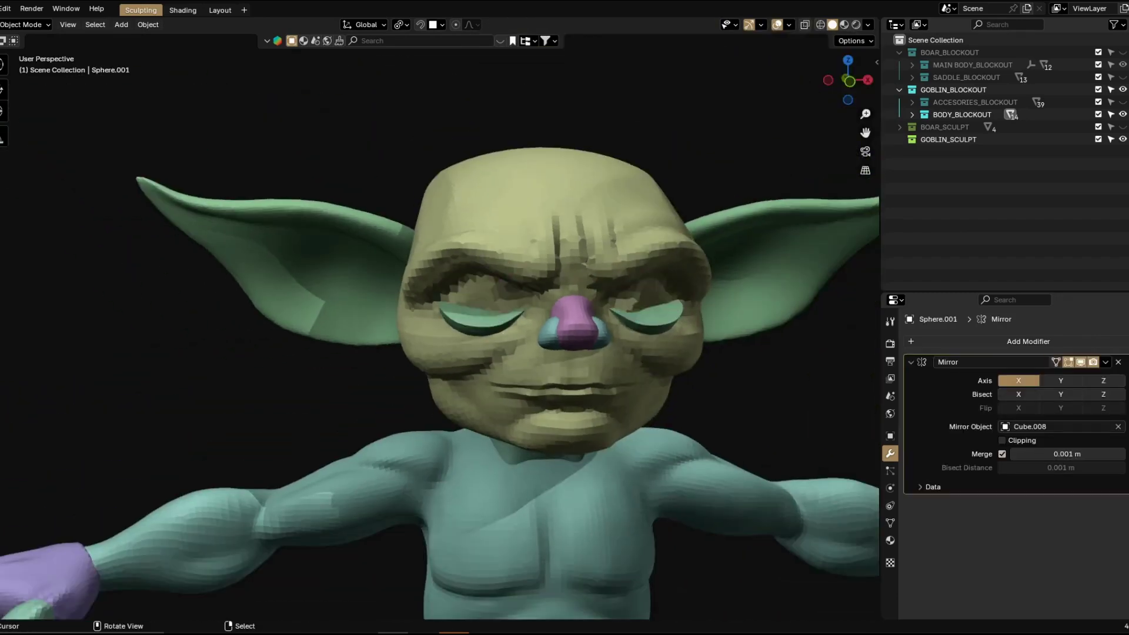
{"action": "right_click", "coordinate": [482, 325]}
{"action": "key", "text": "h"}
Examine the goblin blockout's body, hands and fingers from several angles.
{"action": "scroll", "coordinate": [482, 325], "scroll_direction": "down", "scroll_amount": 3}
{"action": "middle_click_drag", "start_coordinate": [483, 324], "coordinate": [295, 165]}
{"action": "scroll", "coordinate": [432, 322], "scroll_direction": "down", "scroll_amount": 1}
{"action": "scroll", "coordinate": [294, 165], "scroll_direction": "down", "scroll_amount": 2}
{"action": "middle_click_drag", "start_coordinate": [482, 294], "coordinate": [412, 294]}
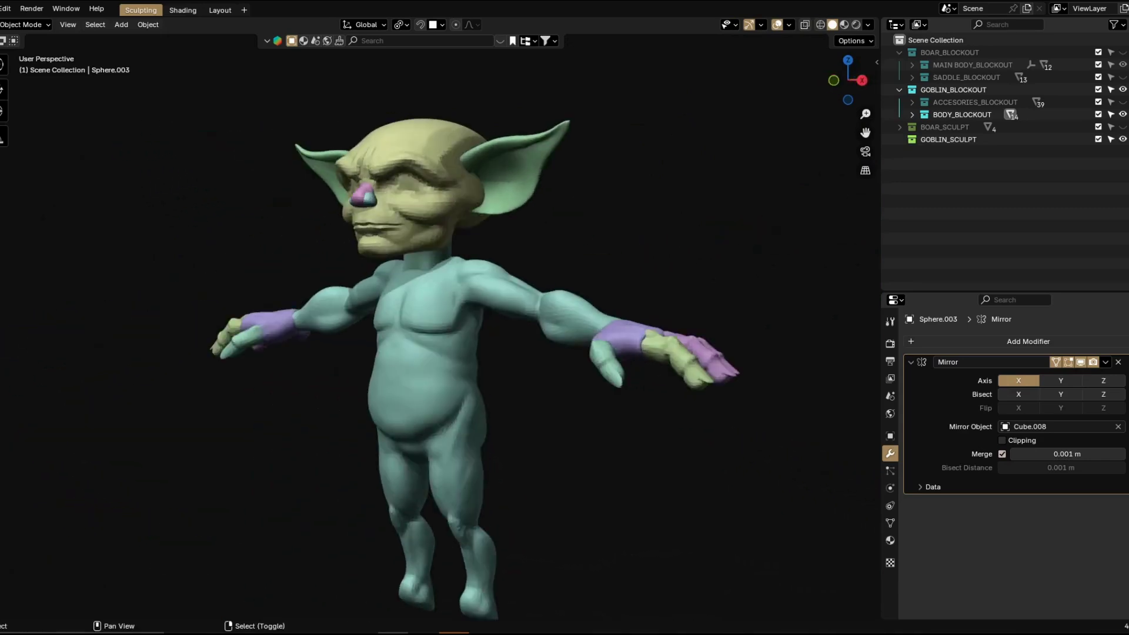
{"action": "middle_click_drag", "start_coordinate": [647, 344], "coordinate": [441, 288], "text": "shift"}
{"action": "scroll", "coordinate": [376, 330], "scroll_direction": "up", "scroll_amount": 7}
{"action": "middle_click_drag", "start_coordinate": [441, 288], "coordinate": [576, 206]}
{"action": "scroll", "coordinate": [529, 235], "scroll_direction": "down", "scroll_amount": 4}
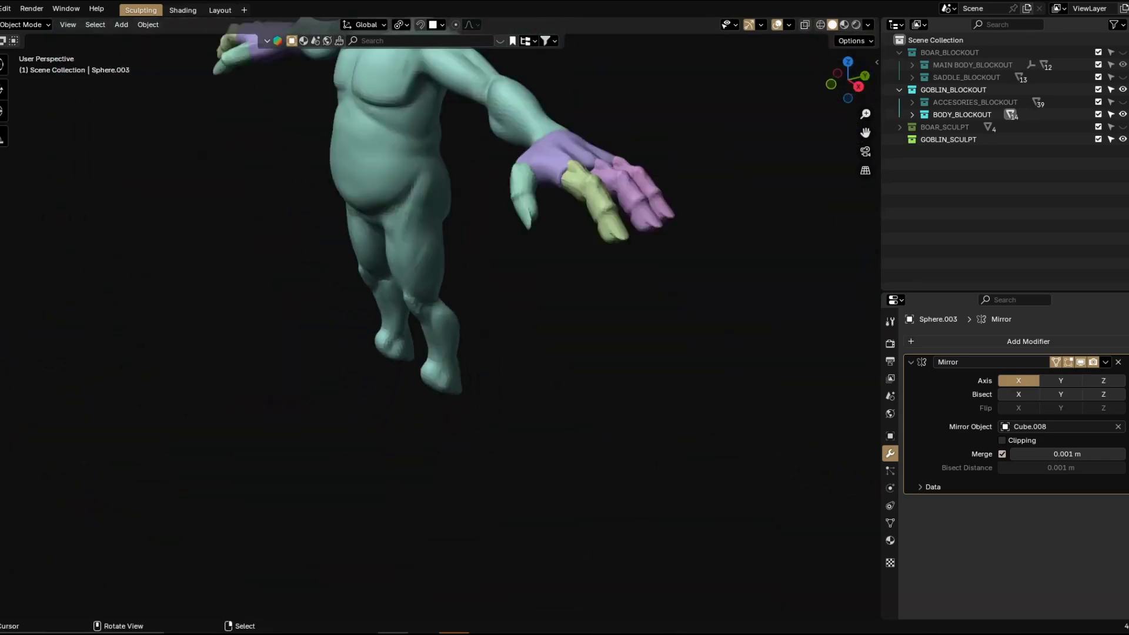
{"action": "middle_click_drag", "start_coordinate": [500, 206], "coordinate": [500, 376], "text": "shift"}
{"action": "middle_click_drag", "start_coordinate": [559, 353], "coordinate": [130, 312]}
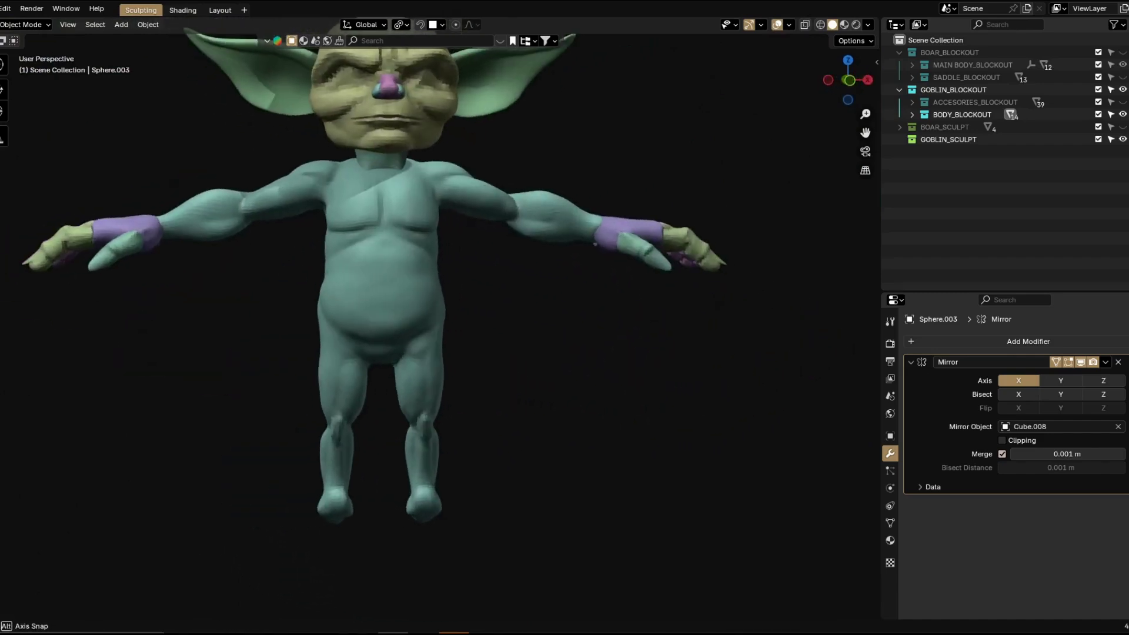
{"action": "middle_click_drag", "start_coordinate": [365, 265], "coordinate": [385, 295], "text": "shift"}
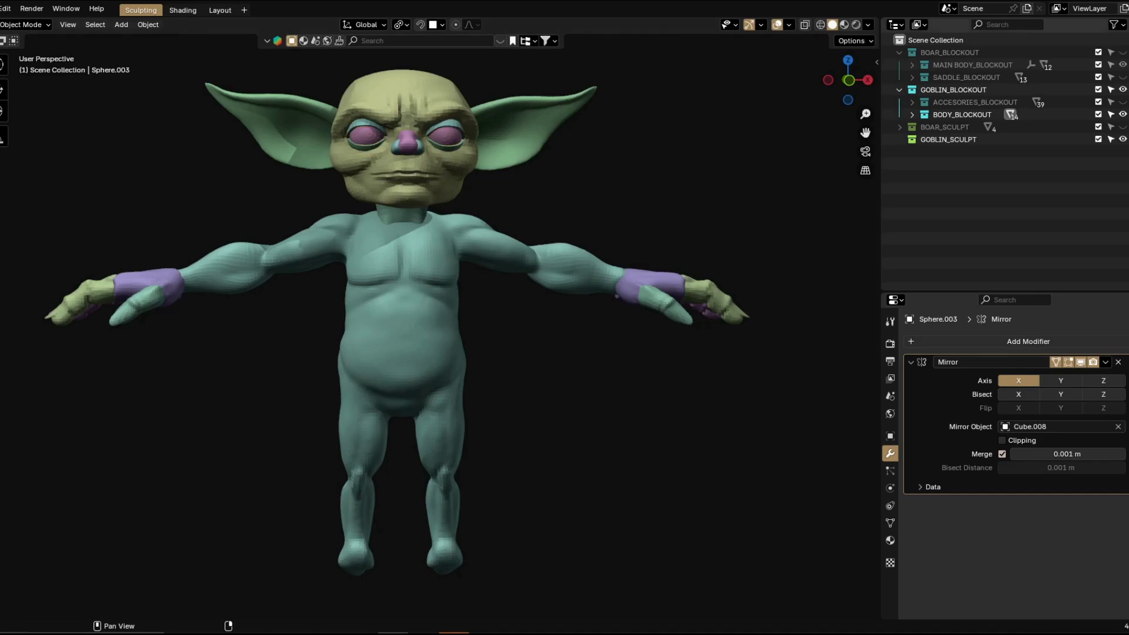
Show the ACCESORIES_BLOCKOUT collection on the goblin and inspect the armour and forearm guard up close.
{"action": "left_click", "coordinate": [1123, 102]}
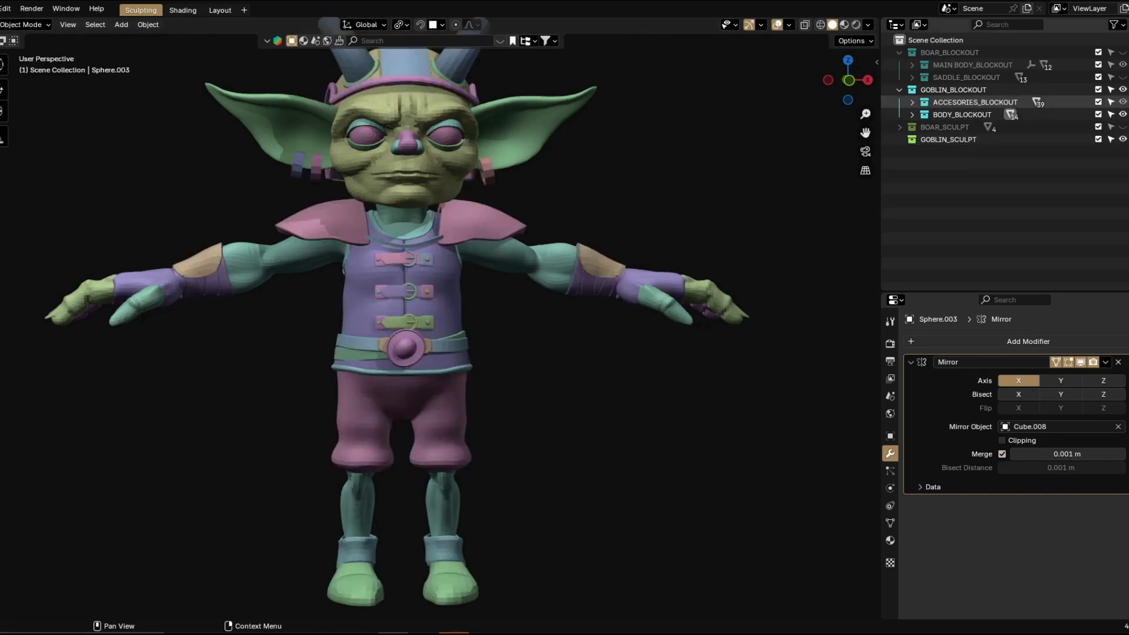
{"action": "middle_click_drag", "start_coordinate": [406, 282], "coordinate": [385, 362], "text": "shift"}
{"action": "middle_click_drag", "start_coordinate": [588, 329], "coordinate": [423, 294], "text": "shift"}
{"action": "scroll", "coordinate": [471, 295], "scroll_direction": "up", "scroll_amount": 6}
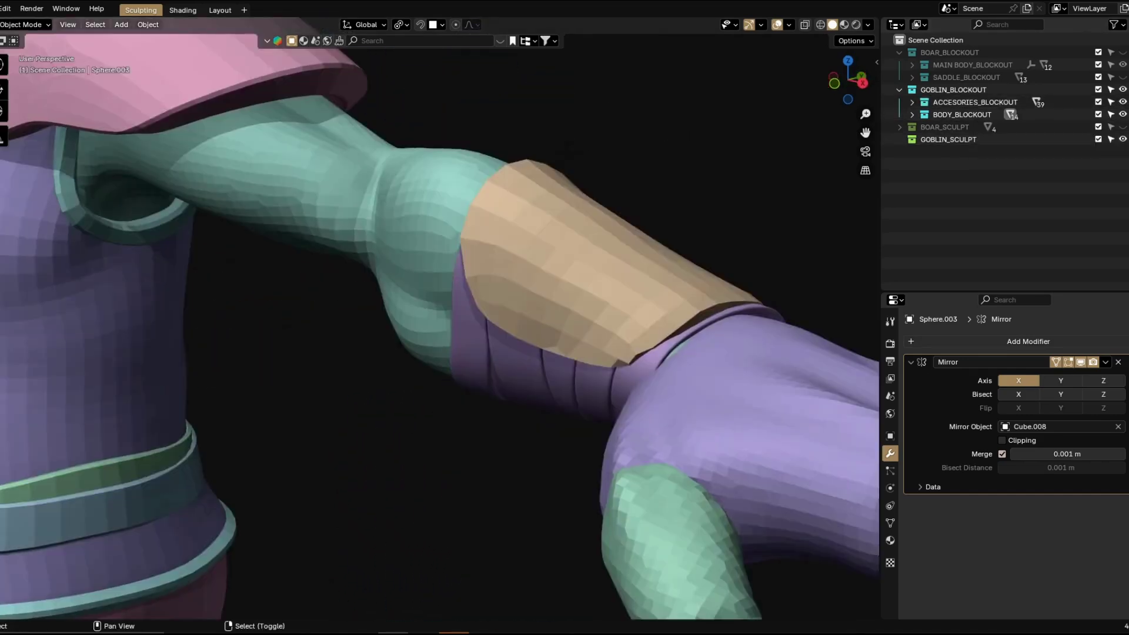
{"action": "scroll", "coordinate": [439, 353], "scroll_direction": "down", "scroll_amount": 1}
{"action": "middle_click_drag", "start_coordinate": [499, 236], "coordinate": [534, 318], "text": "shift"}
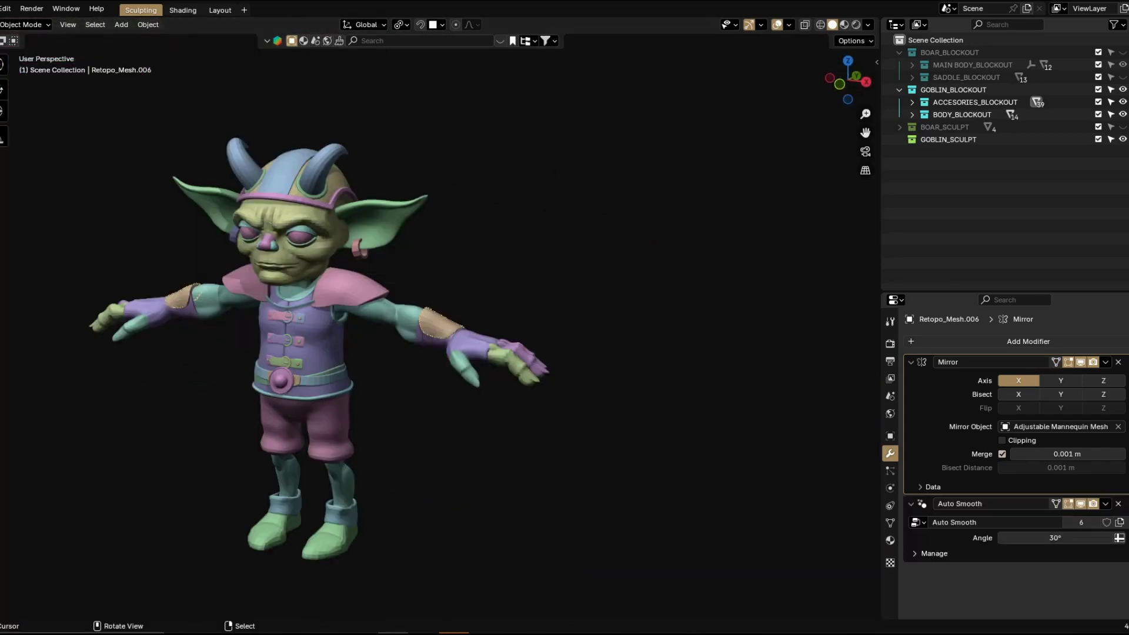
Switch the dressed goblin blockout back to the Single viewport colour.
{"action": "left_click", "coordinate": [868, 25]}
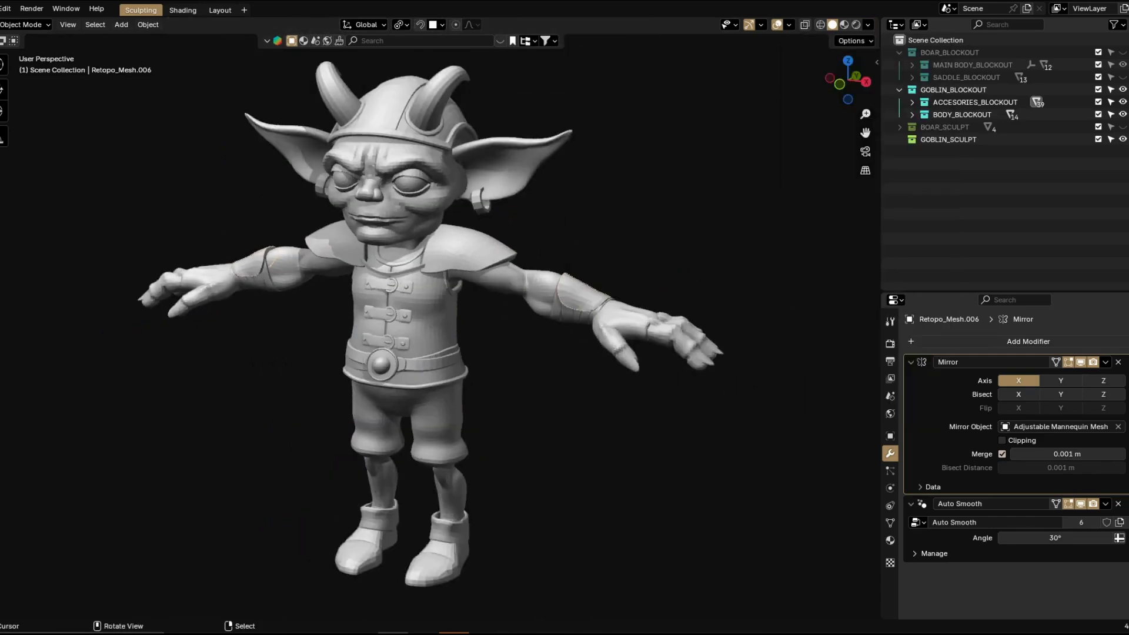
{"action": "middle_click_drag", "start_coordinate": [412, 294], "coordinate": [859, 294]}
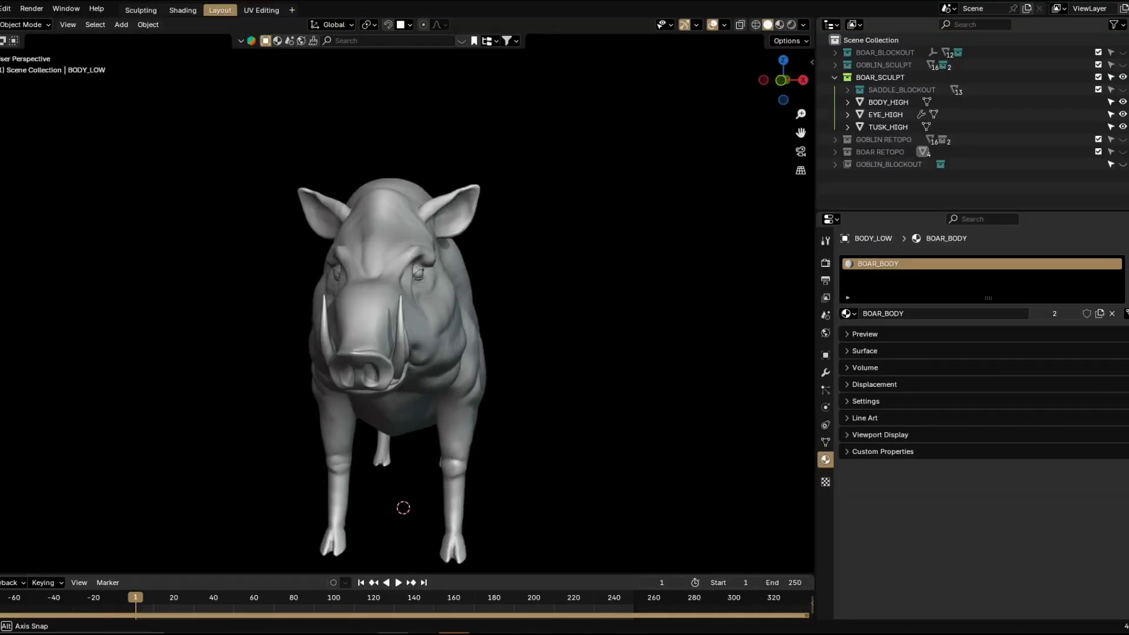
Examine the high-poly boar sculpt's head, body and legs from the front and both sides.
{"action": "middle_click_drag", "start_coordinate": [406, 305], "coordinate": [394, 305]}
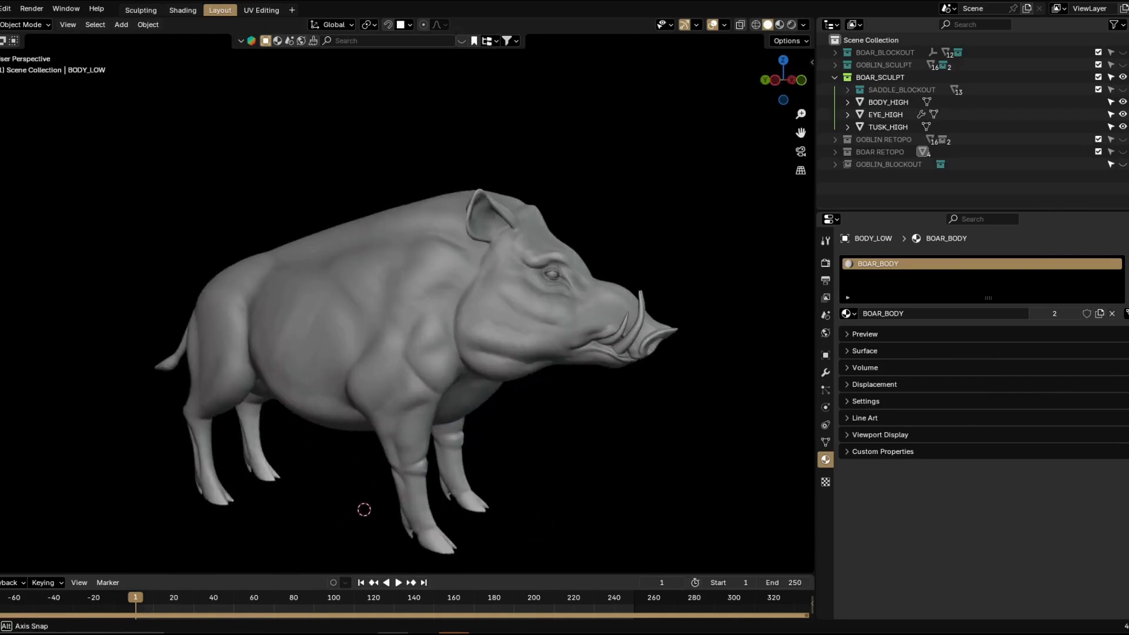
{"action": "middle_click_drag", "start_coordinate": [363, 509], "coordinate": [420, 523]}
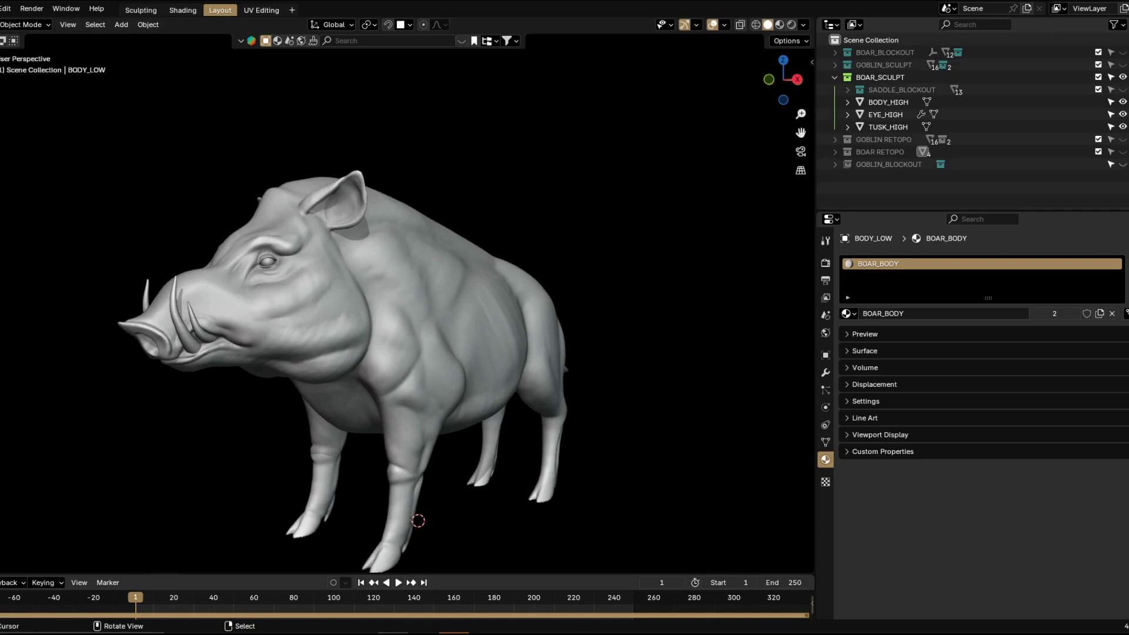
{"action": "scroll", "coordinate": [436, 498], "scroll_direction": "up", "scroll_amount": 3}
{"action": "middle_click_drag", "start_coordinate": [436, 498], "coordinate": [465, 543]}
{"action": "middle_click_drag", "start_coordinate": [388, 306], "coordinate": [444, 312]}
{"action": "scroll", "coordinate": [406, 306], "scroll_direction": "down", "scroll_amount": 2}
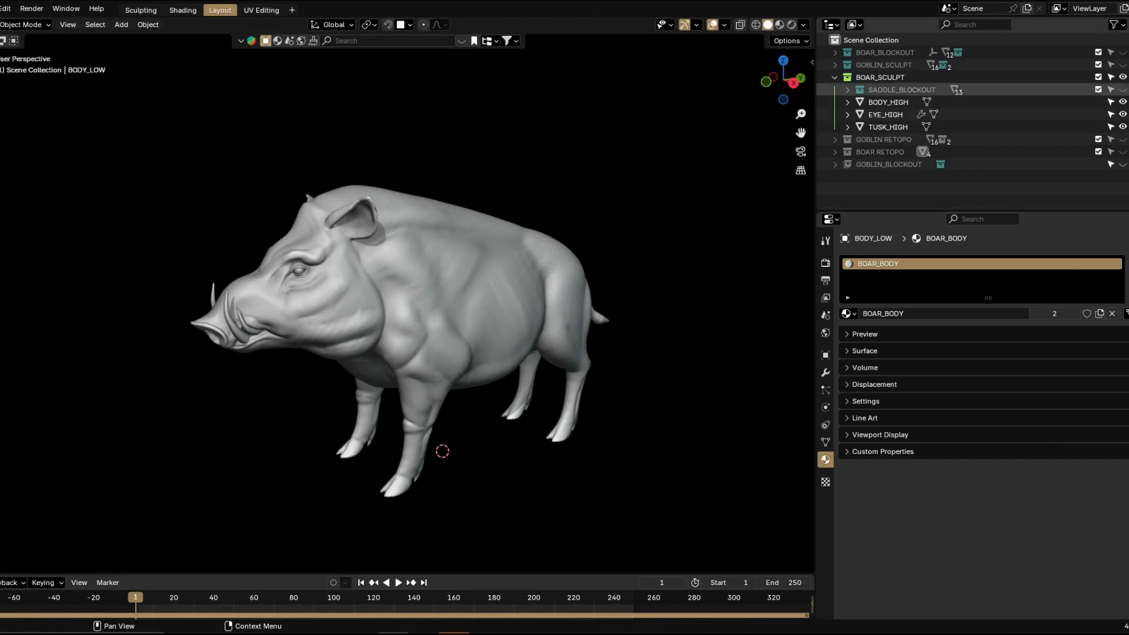
{"action": "middle_click_drag", "start_coordinate": [442, 451], "coordinate": [386, 550]}
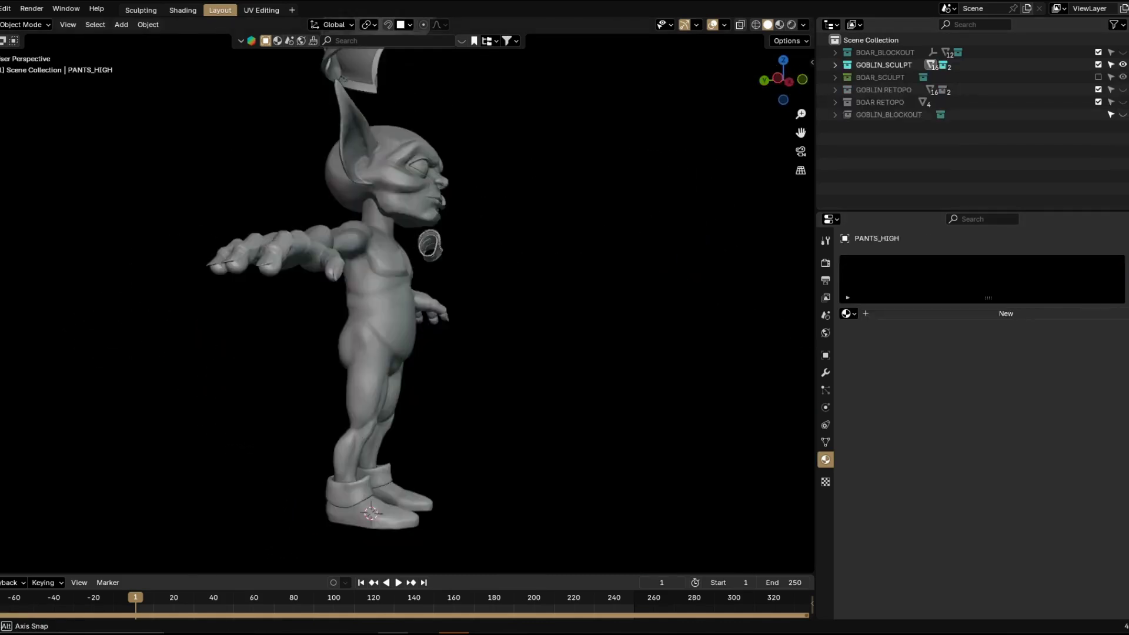
Inspect the goblin sculpt and the stitching and straps on its detached armour piece.
{"action": "middle_click_drag", "start_coordinate": [386, 550], "coordinate": [329, 547]}
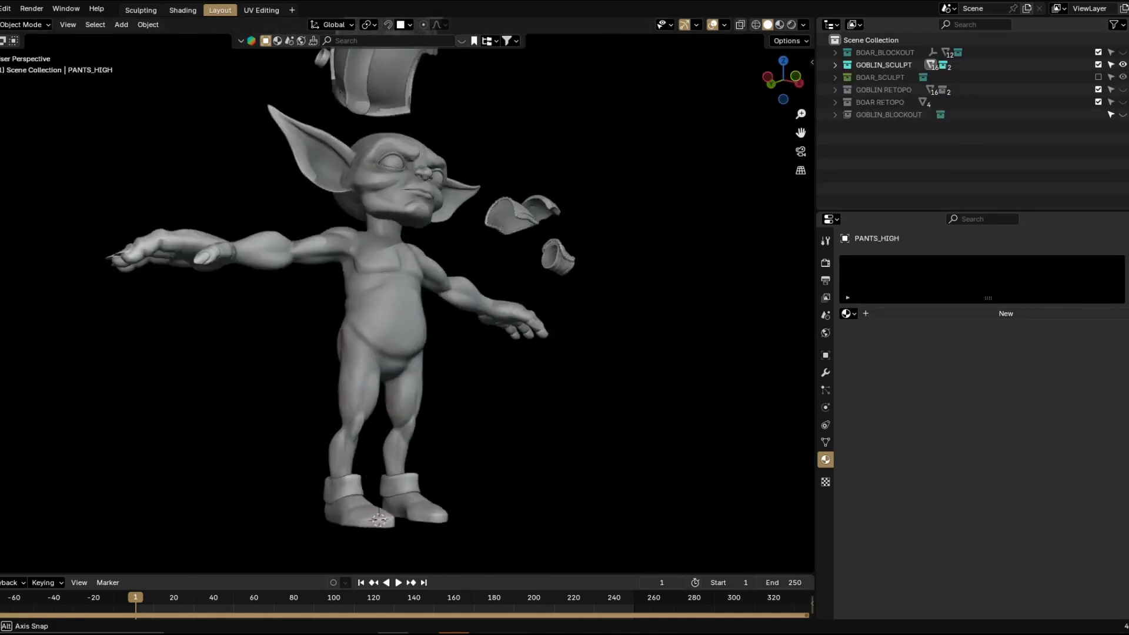
{"action": "middle_click_drag", "start_coordinate": [412, 318], "coordinate": [335, 311]}
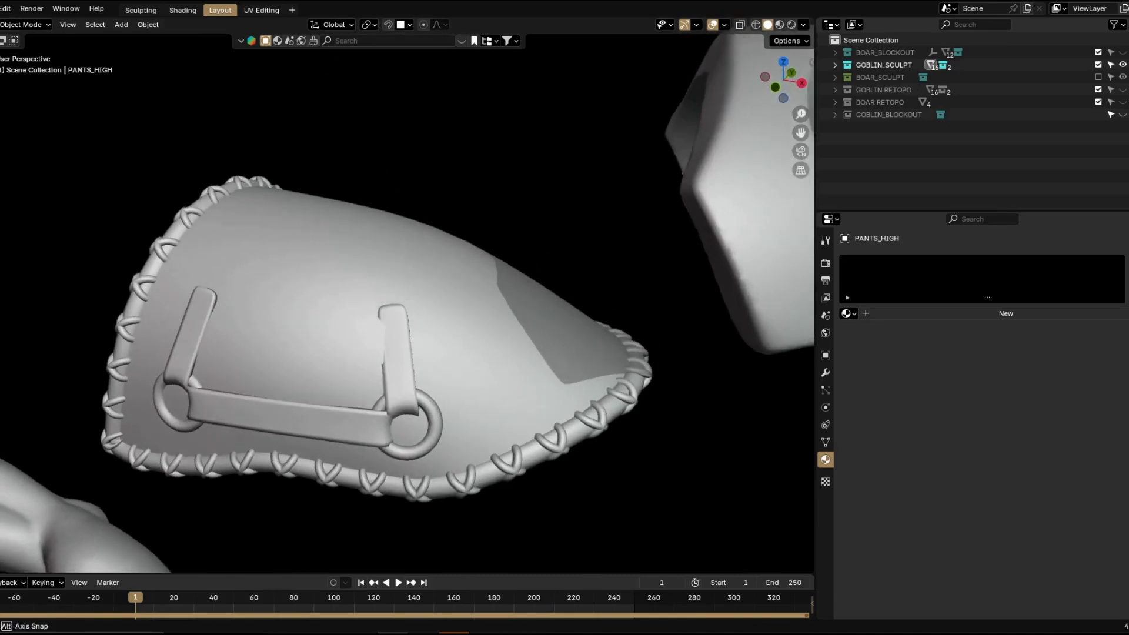
{"action": "scroll", "coordinate": [388, 329], "scroll_direction": "down", "scroll_amount": 3}
{"action": "middle_click_drag", "start_coordinate": [388, 535], "coordinate": [403, 435]}
{"action": "scroll", "coordinate": [347, 502], "scroll_direction": "down", "scroll_amount": 5}
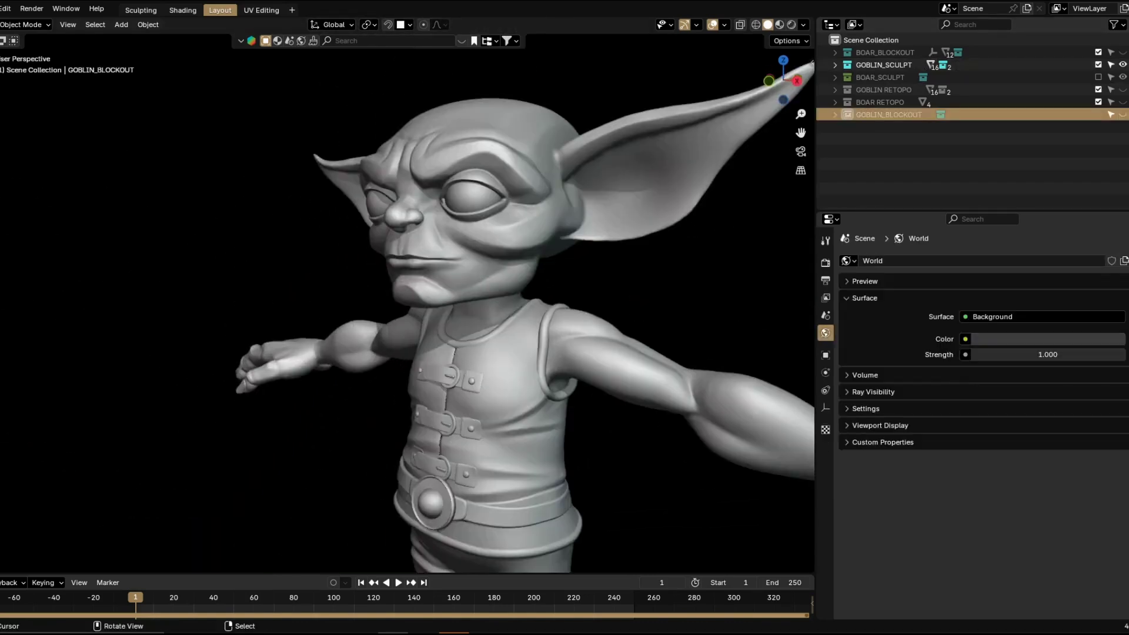
Examine the clothed goblin sculpt from head to feet, covering the face, buckled vest, belt, pants and shoes.
{"action": "left_click_drag", "start_coordinate": [782, 76], "coordinate": [791, 79]}
{"action": "scroll", "coordinate": [791, 79], "scroll_direction": "up", "scroll_amount": 4}
{"action": "scroll", "coordinate": [407, 294], "scroll_direction": "down", "scroll_amount": 3}
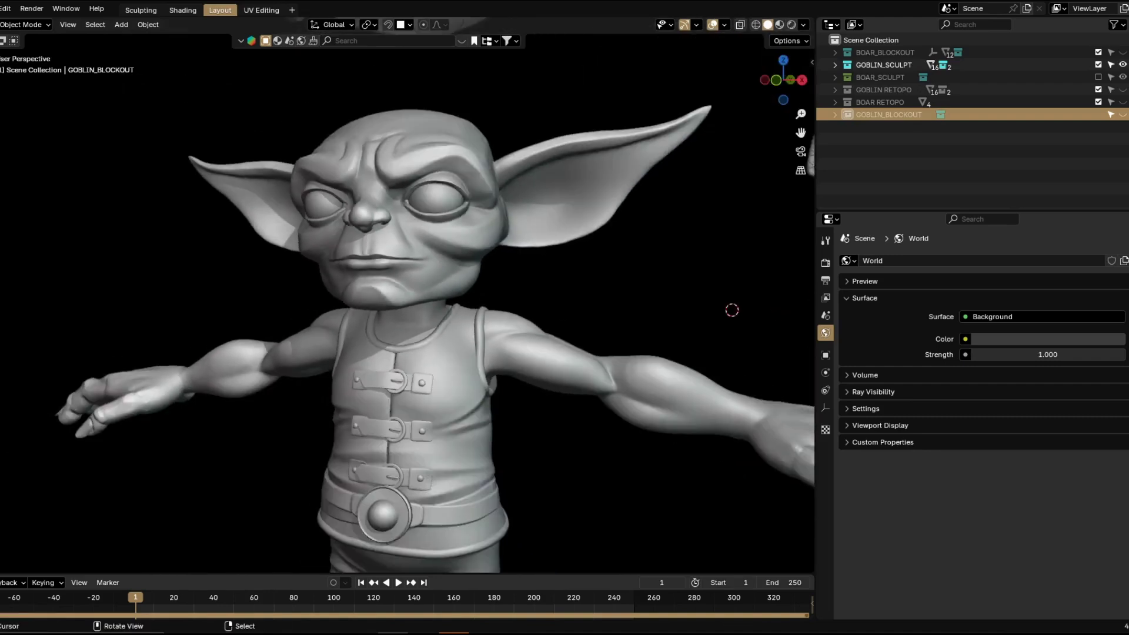
{"action": "middle_click_drag", "start_coordinate": [408, 294], "coordinate": [464, 282]}
{"action": "middle_click_drag", "start_coordinate": [447, 447], "coordinate": [403, 282], "text": "shift"}
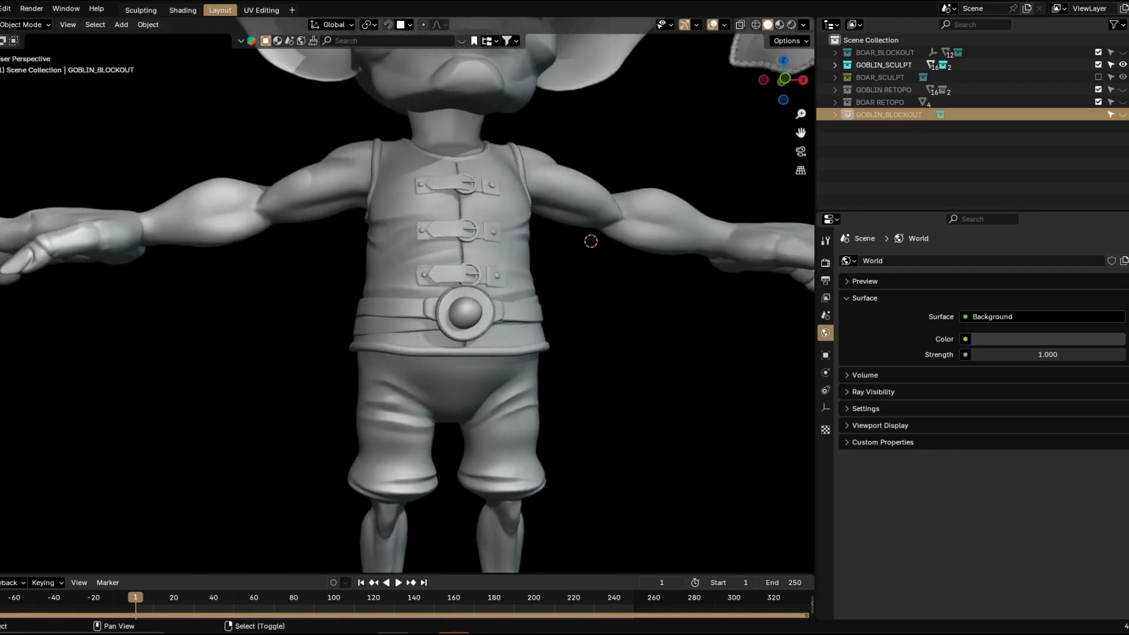
{"action": "middle_click_drag", "start_coordinate": [412, 376], "coordinate": [406, 217], "text": "shift"}
{"action": "scroll", "coordinate": [406, 264], "scroll_direction": "up", "scroll_amount": 2}
{"action": "middle_click_drag", "start_coordinate": [406, 265], "coordinate": [362, 268]}
{"action": "middle_click_drag", "start_coordinate": [406, 412], "coordinate": [412, 176], "text": "shift"}
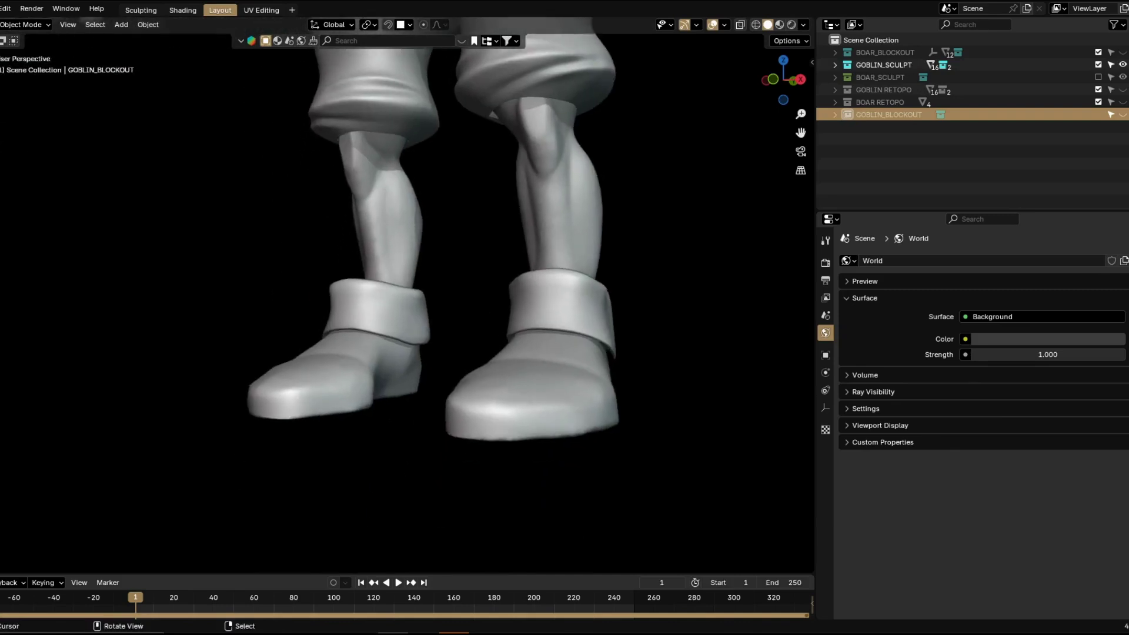
{"action": "middle_click_drag", "start_coordinate": [447, 282], "coordinate": [500, 488]}
{"action": "middle_click_drag", "start_coordinate": [453, 330], "coordinate": [523, 370]}
{"action": "mouse_move", "coordinate": [515, 634]}
{"action": "scroll", "coordinate": [523, 371], "scroll_direction": "down", "scroll_amount": 4}
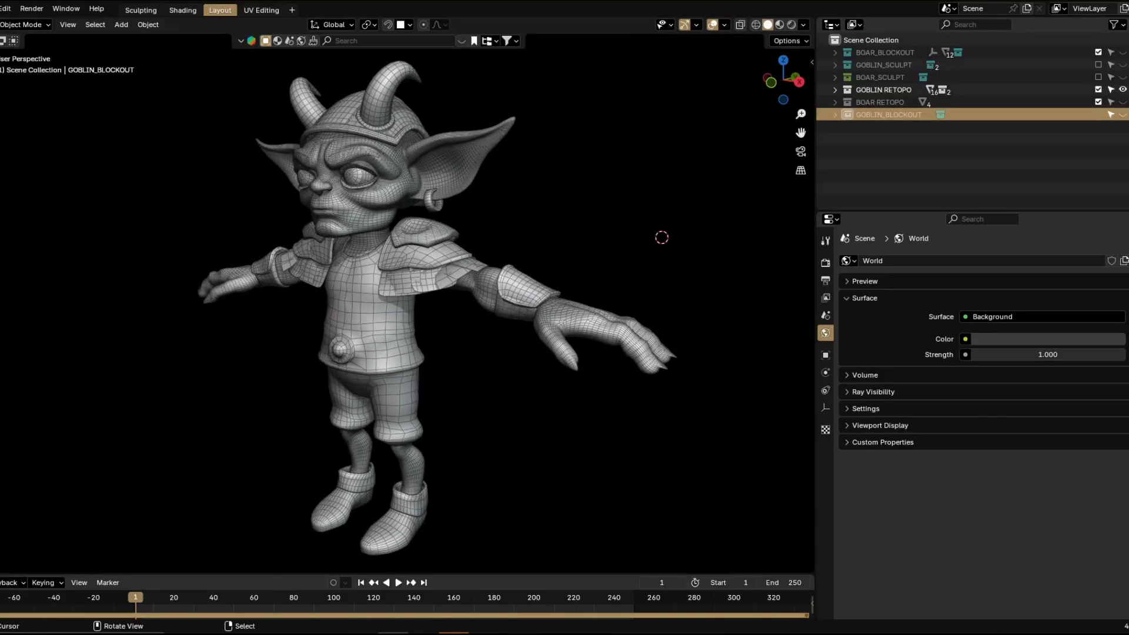
Inspect the wireframe topology of the GOBLIN RETOPO model, focusing on the shoulder armour, forearm and hand.
{"action": "scroll", "coordinate": [406, 300], "scroll_direction": "up", "scroll_amount": 2}
{"action": "middle_click_drag", "start_coordinate": [353, 330], "coordinate": [539, 330]}
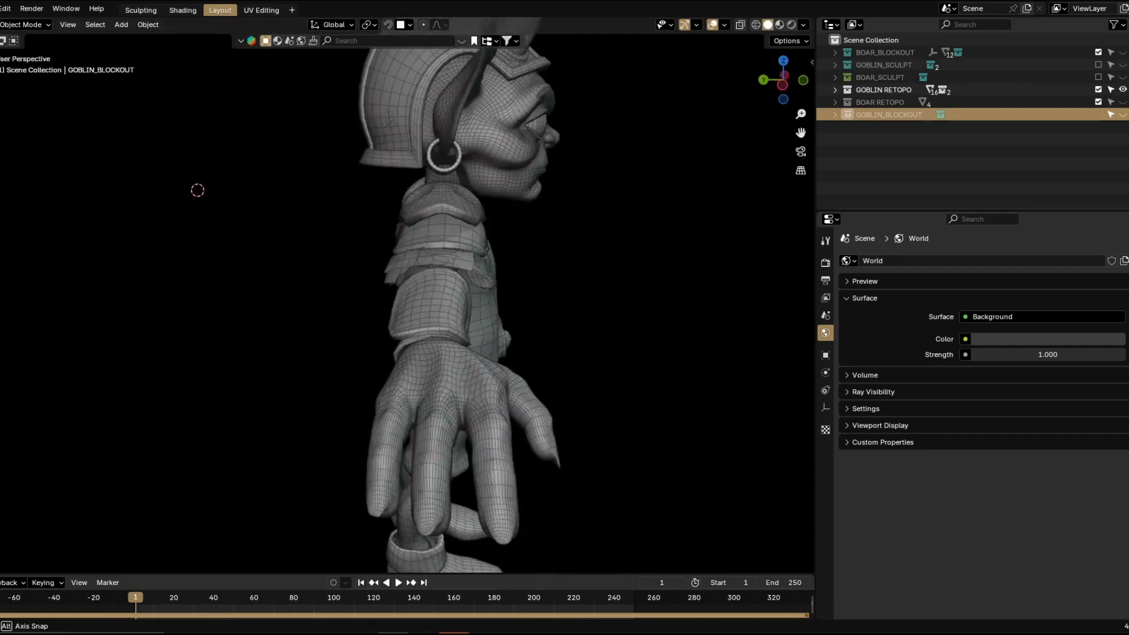
{"action": "middle_click_drag", "start_coordinate": [198, 190], "coordinate": [559, 202]}
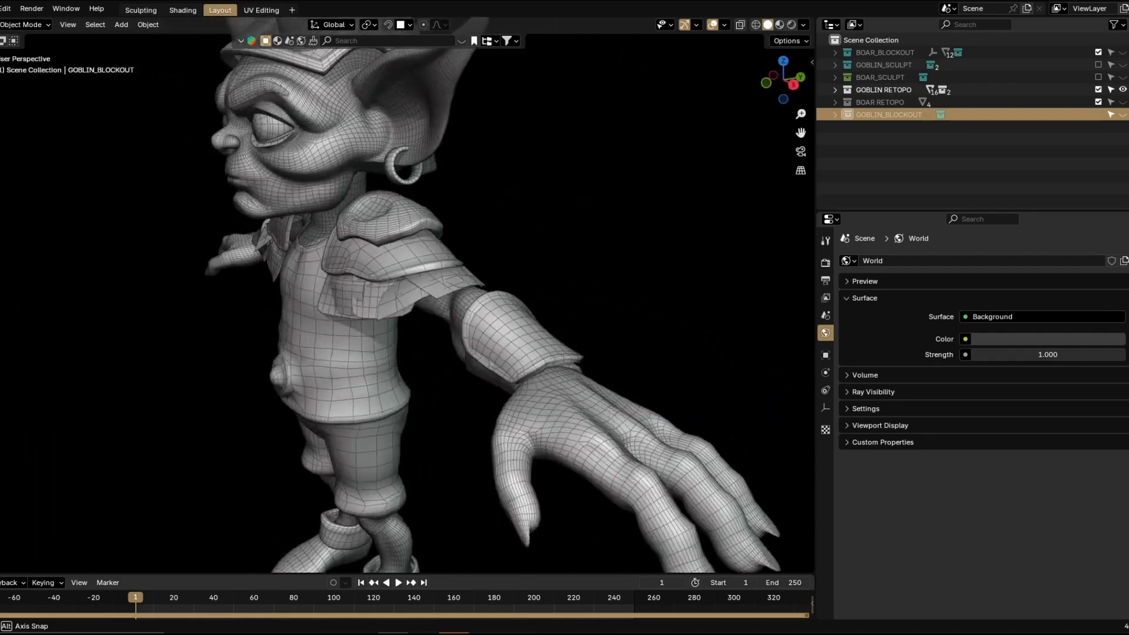
Inspect the wireframe topology of the BOAR RETOPO model, from the eye area out to the whole body.
{"action": "middle_click_drag", "start_coordinate": [794, 204], "coordinate": [177, 200]}
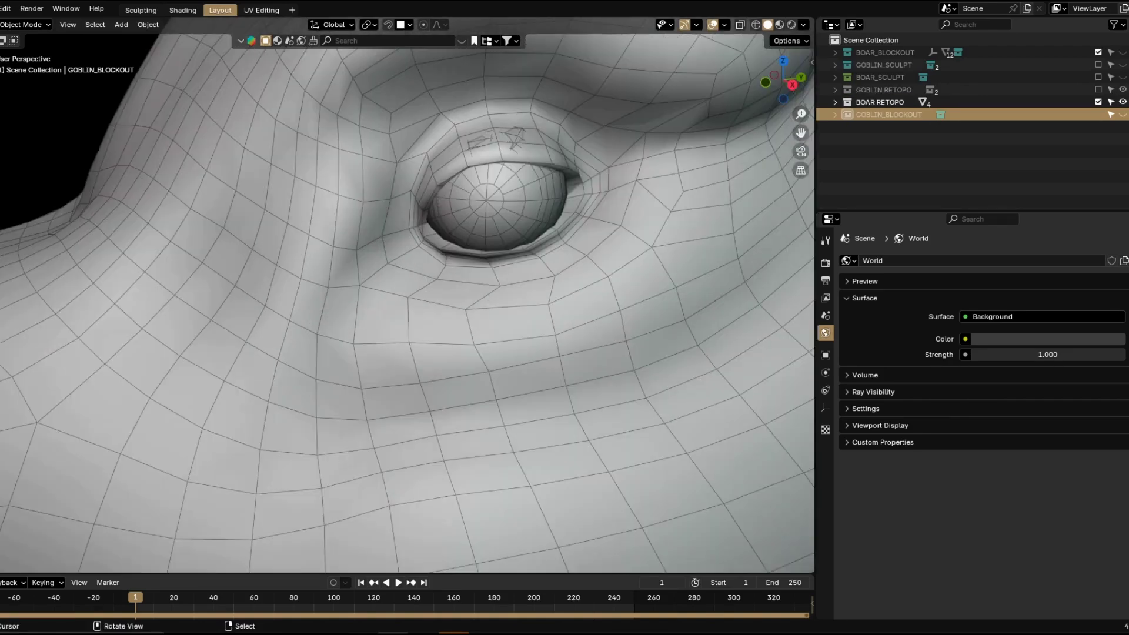
{"action": "middle_click_drag", "start_coordinate": [435, 306], "coordinate": [341, 370]}
{"action": "middle_click_drag", "start_coordinate": [341, 370], "coordinate": [341, 399], "text": "ctrl"}
{"action": "middle_click_drag", "start_coordinate": [756, 213], "coordinate": [625, 172], "text": "shift"}
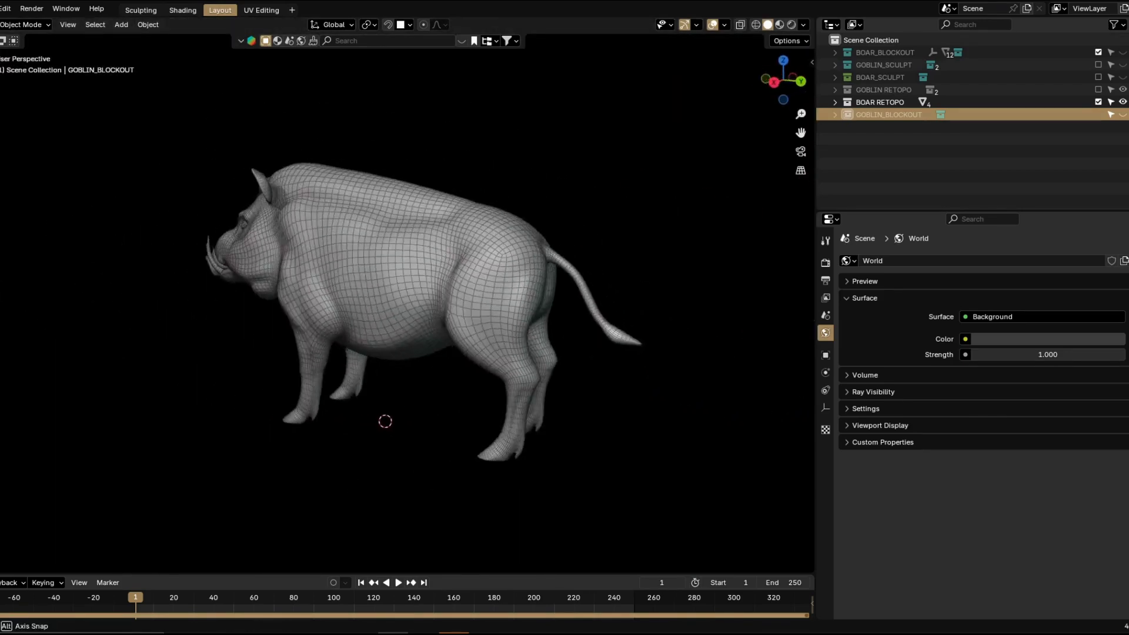
{"action": "middle_click_drag", "start_coordinate": [386, 353], "coordinate": [506, 317], "text": "shift"}
{"action": "scroll", "coordinate": [405, 306], "scroll_direction": "down", "scroll_amount": 3}
{"action": "middle_click_drag", "start_coordinate": [438, 315], "coordinate": [388, 315]}
{"action": "scroll", "coordinate": [388, 314], "scroll_direction": "down", "scroll_amount": 4}
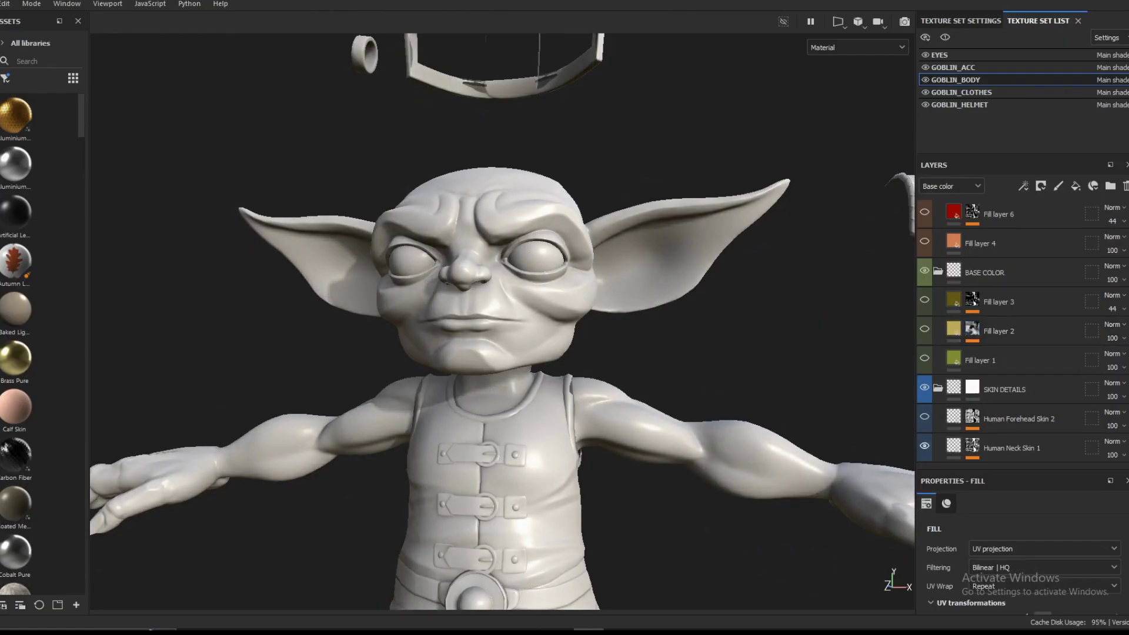
Display only the base color channel and frame the goblin's head and arms.
{"action": "scroll", "coordinate": [553, 276], "scroll_direction": "up", "scroll_amount": 8}
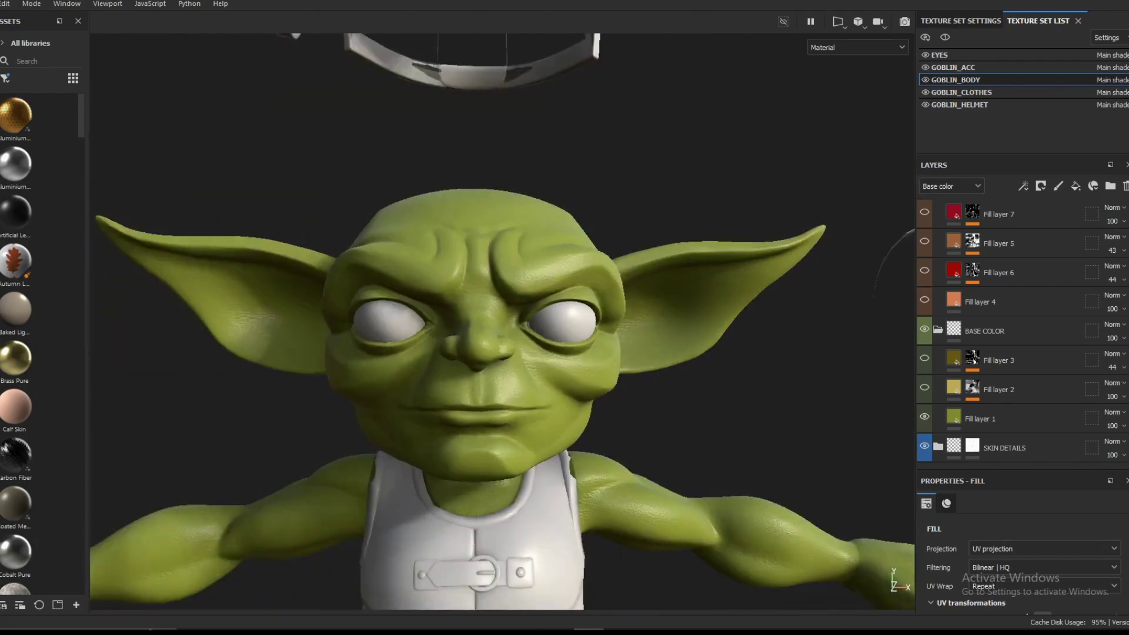
{"action": "scroll", "coordinate": [503, 318], "scroll_direction": "up", "scroll_amount": 2}
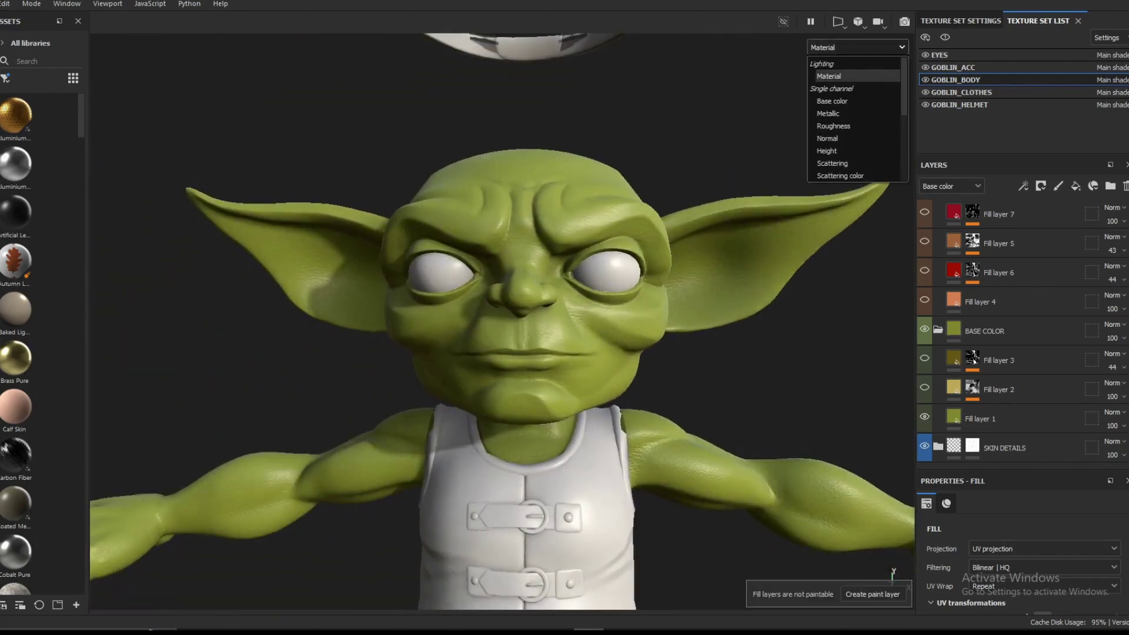
{"action": "left_click", "coordinate": [832, 101]}
{"action": "scroll", "coordinate": [503, 318], "scroll_direction": "down", "scroll_amount": 2}
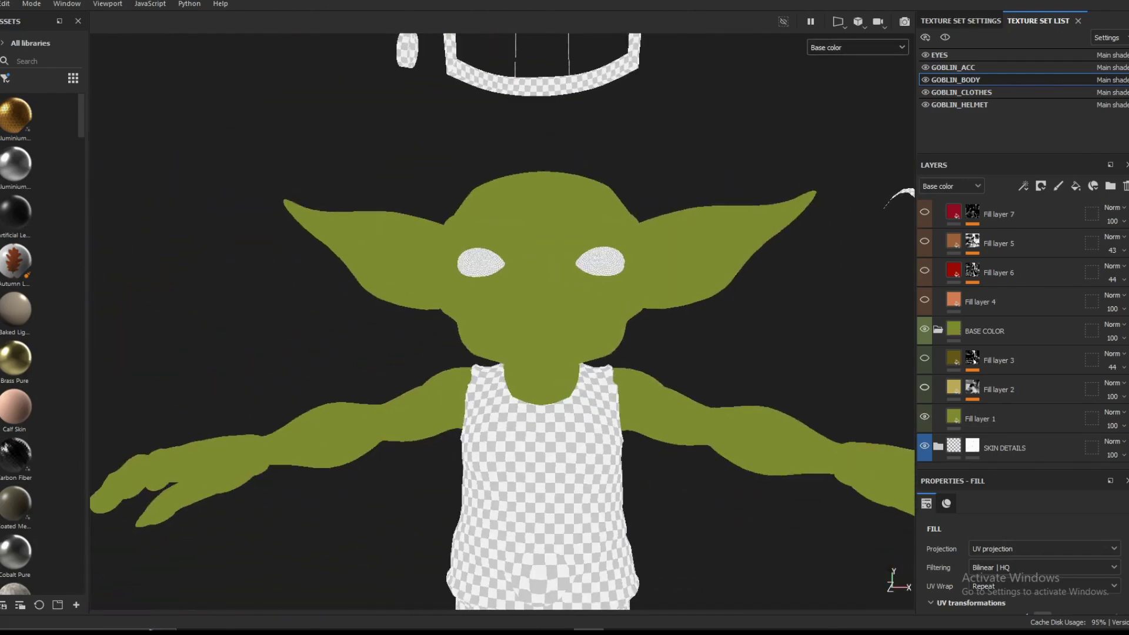
Show Fill layer 2 and Fill layer 3 in the goblin's BASE COLOR folder, toggling both off and on to compare.
{"action": "left_click", "coordinate": [925, 387]}
{"action": "left_click", "coordinate": [925, 359]}
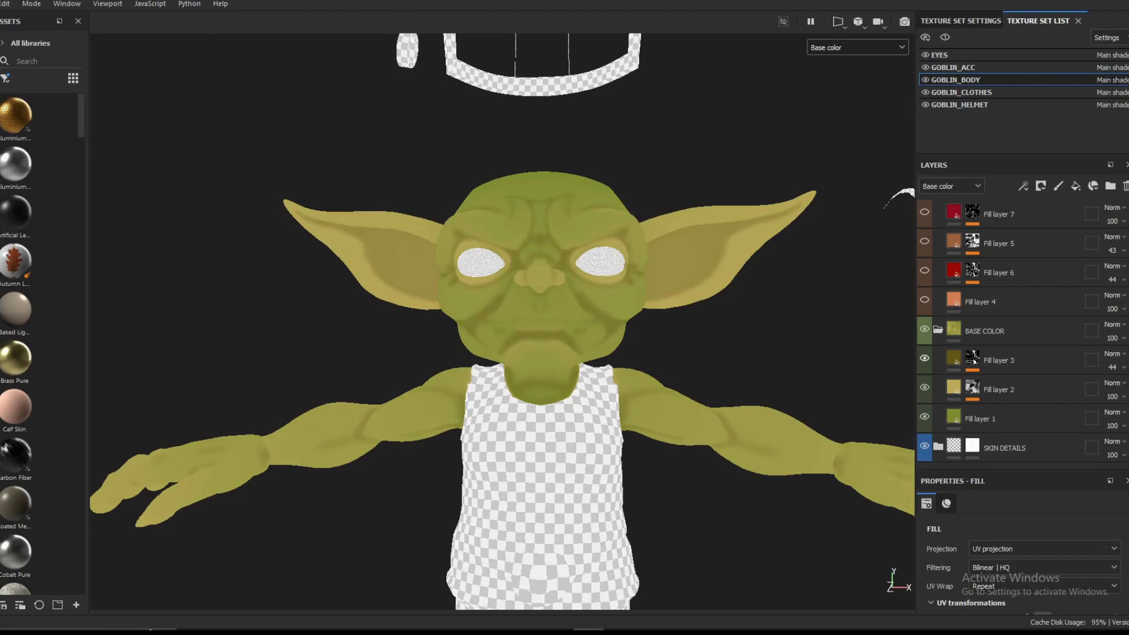
{"action": "left_click", "coordinate": [925, 358]}
{"action": "left_click", "coordinate": [925, 388]}
{"action": "left_click", "coordinate": [925, 388]}
{"action": "left_click", "coordinate": [925, 358]}
Examine the goblin's green and yellow skin in the material view, covering the face, ears, arms, hands and legs.
{"action": "scroll", "coordinate": [541, 264], "scroll_direction": "up", "scroll_amount": 5}
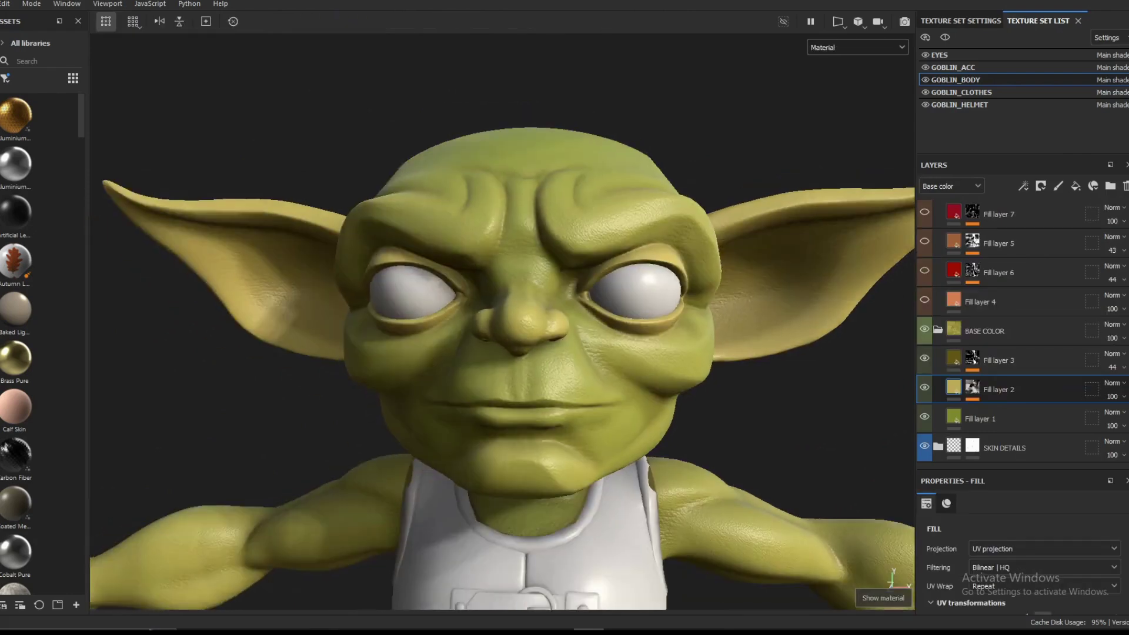
{"action": "scroll", "coordinate": [502, 322], "scroll_direction": "down", "scroll_amount": 1}
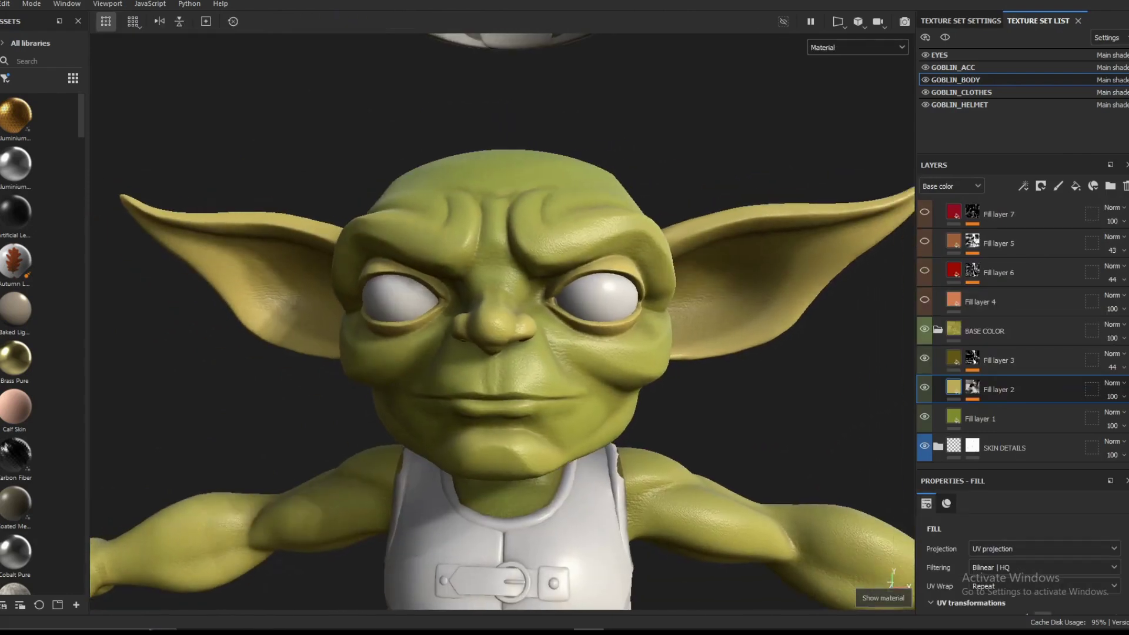
{"action": "left_click_drag", "start_coordinate": [503, 322], "coordinate": [529, 321], "text": "alt"}
{"action": "scroll", "coordinate": [530, 321], "scroll_direction": "down", "scroll_amount": 4}
{"action": "middle_click_drag", "start_coordinate": [577, 412], "coordinate": [491, 244], "text": "alt"}
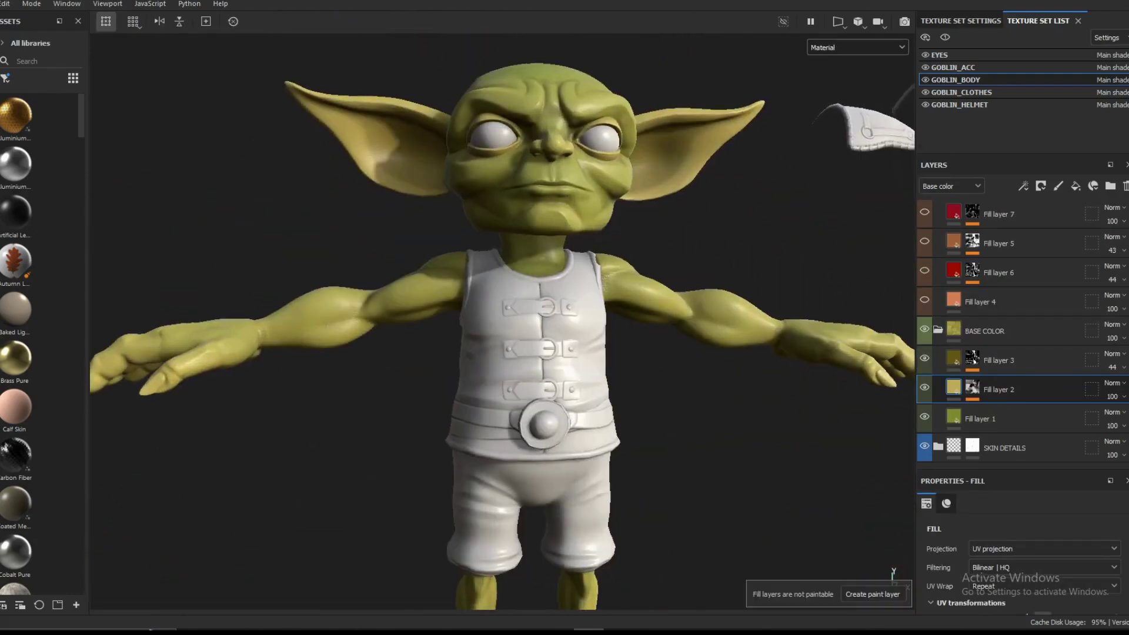
{"action": "scroll", "coordinate": [518, 282], "scroll_direction": "down", "scroll_amount": 2}
{"action": "left_click_drag", "start_coordinate": [565, 294], "coordinate": [464, 309], "text": "alt"}
{"action": "middle_click_drag", "start_coordinate": [588, 353], "coordinate": [447, 282], "text": "alt"}
{"action": "scroll", "coordinate": [618, 312], "scroll_direction": "up", "scroll_amount": 4}
{"action": "middle_click_drag", "start_coordinate": [412, 435], "coordinate": [664, 177], "text": "alt"}
{"action": "scroll", "coordinate": [503, 322], "scroll_direction": "up", "scroll_amount": 5}
{"action": "scroll", "coordinate": [503, 322], "scroll_direction": "down", "scroll_amount": 5}
{"action": "middle_click_drag", "start_coordinate": [505, 306], "coordinate": [497, 376], "text": "alt"}
{"action": "left_click_drag", "start_coordinate": [497, 353], "coordinate": [541, 353], "text": "alt"}
{"action": "scroll", "coordinate": [503, 322], "scroll_direction": "down", "scroll_amount": 3}
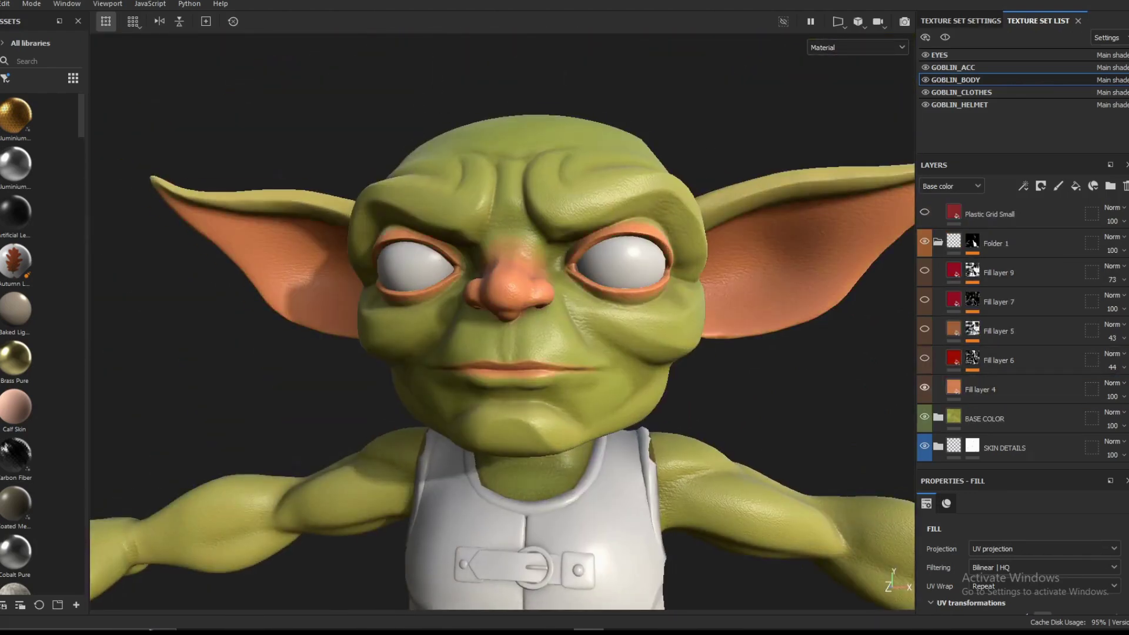
Examine the reddish tones on the goblin's nose, lips, eyelids and ears up close and in the base color channel.
{"action": "scroll", "coordinate": [503, 320], "scroll_direction": "up", "scroll_amount": 4}
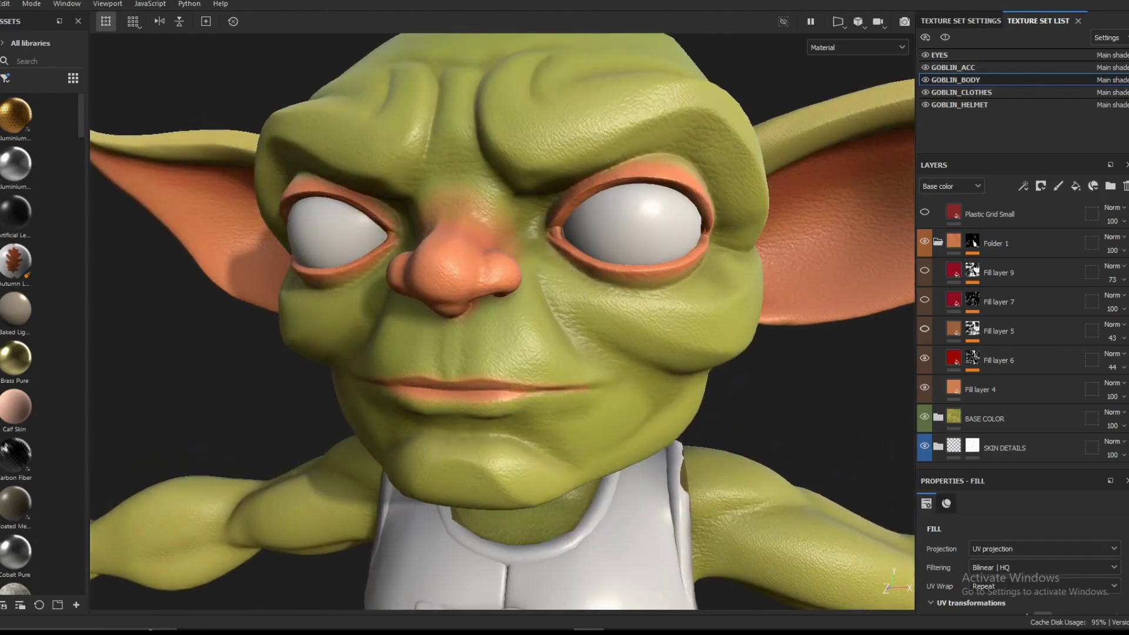
{"action": "left_click", "coordinate": [833, 101]}
{"action": "scroll", "coordinate": [503, 320], "scroll_direction": "down", "scroll_amount": 2}
{"action": "middle_click_drag", "start_coordinate": [503, 320], "coordinate": [582, 306], "text": "alt"}
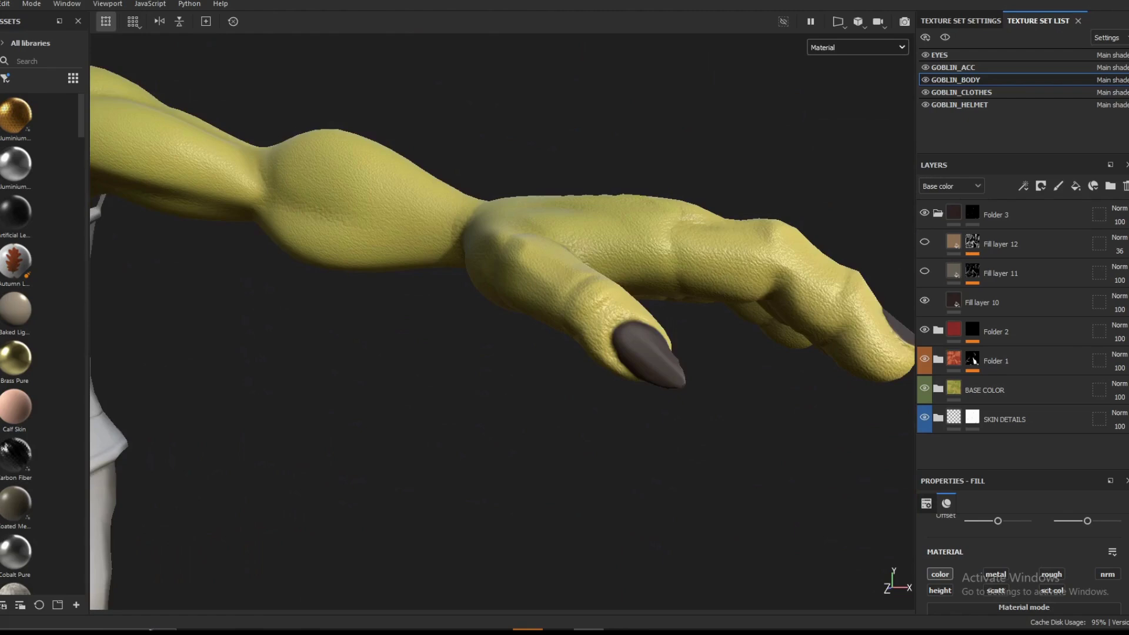
Examine the textured forearm, hand and dark nails of the goblin from several angles.
{"action": "left_click_drag", "start_coordinate": [529, 271], "coordinate": [464, 294], "text": "alt"}
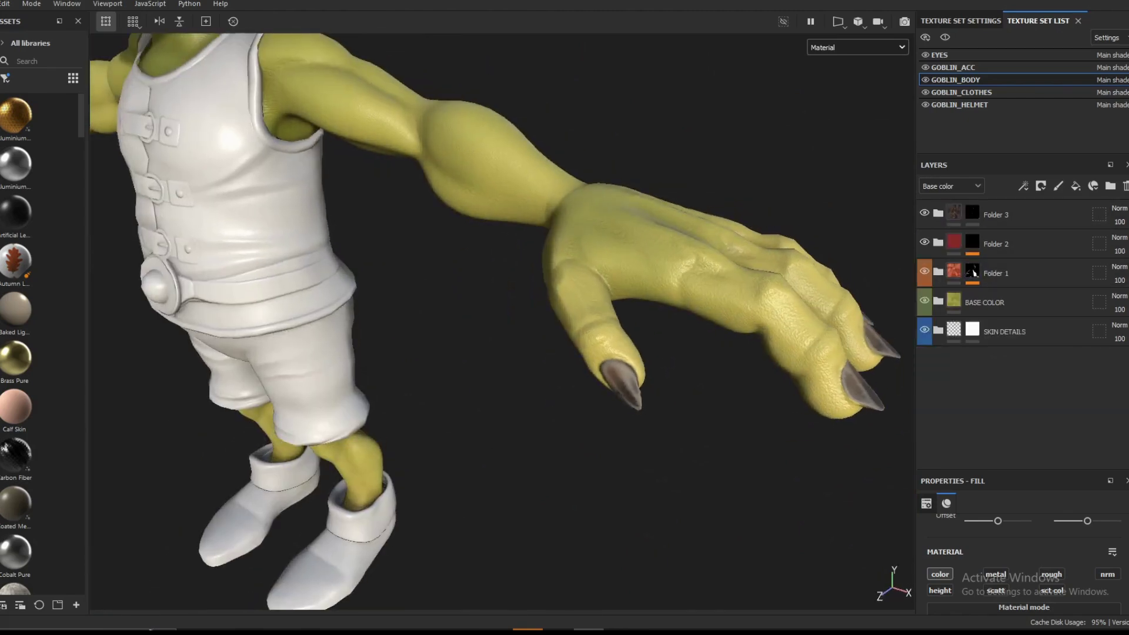
{"action": "scroll", "coordinate": [465, 317], "scroll_direction": "down", "scroll_amount": 5}
{"action": "middle_click_drag", "start_coordinate": [464, 318], "coordinate": [671, 359], "text": "alt"}
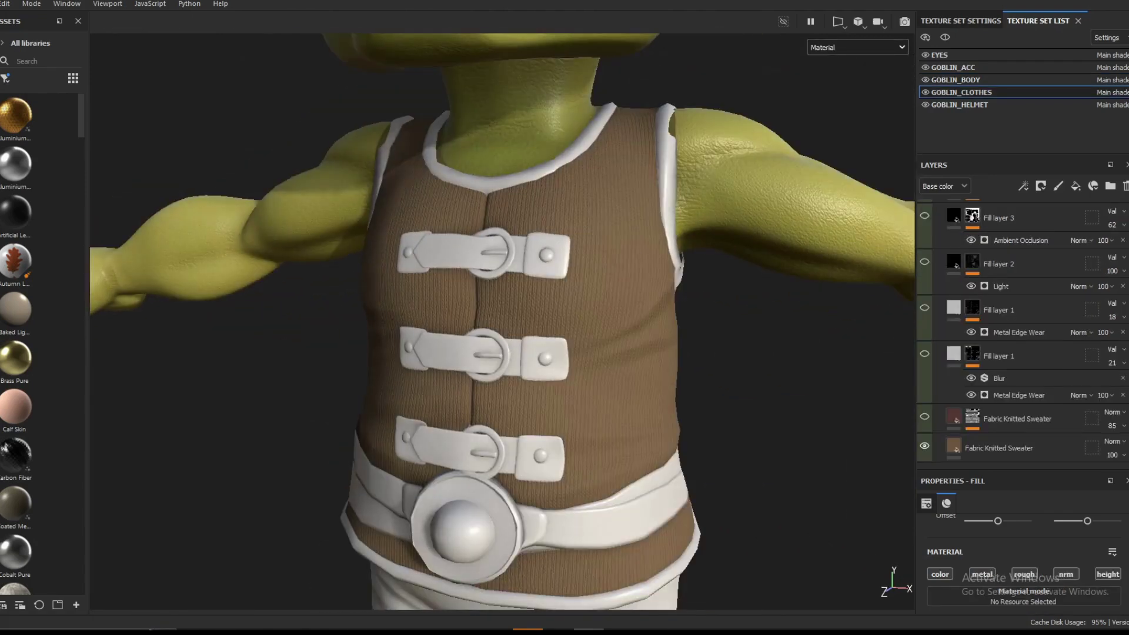
Show the upper Fabric Knitted Sweater layer on the vest and check its Stripes mask in base color and material views.
{"action": "left_click", "coordinate": [925, 417]}
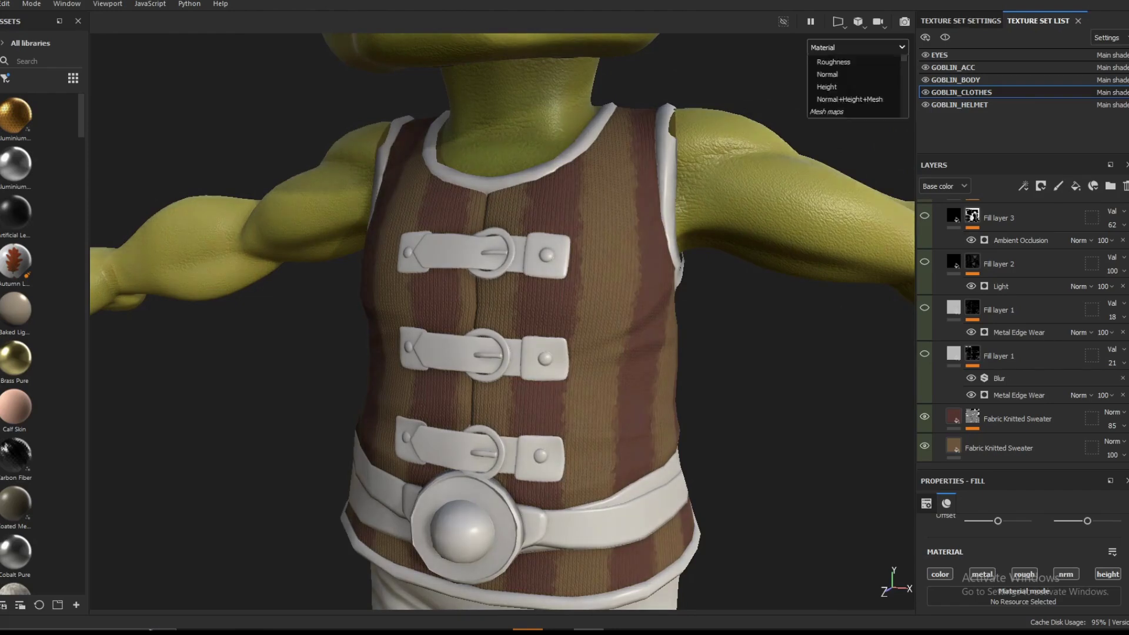
{"action": "left_click", "coordinate": [833, 100]}
{"action": "left_click", "coordinate": [972, 416]}
{"action": "scroll", "coordinate": [1000, 317], "scroll_direction": "down", "scroll_amount": 1}
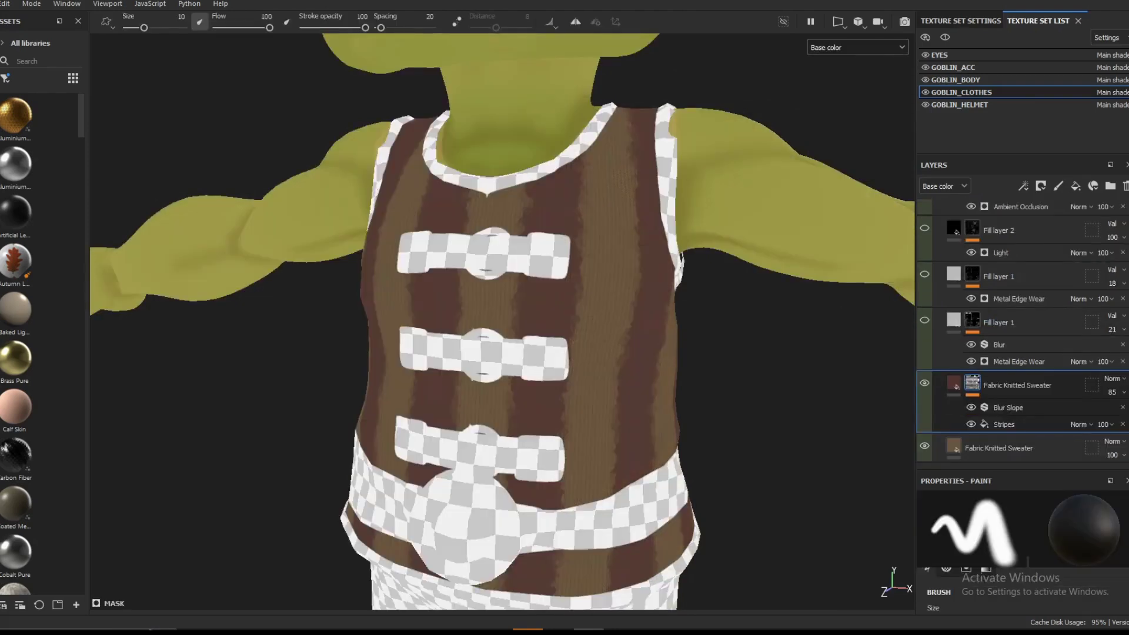
{"action": "left_click", "coordinate": [954, 383]}
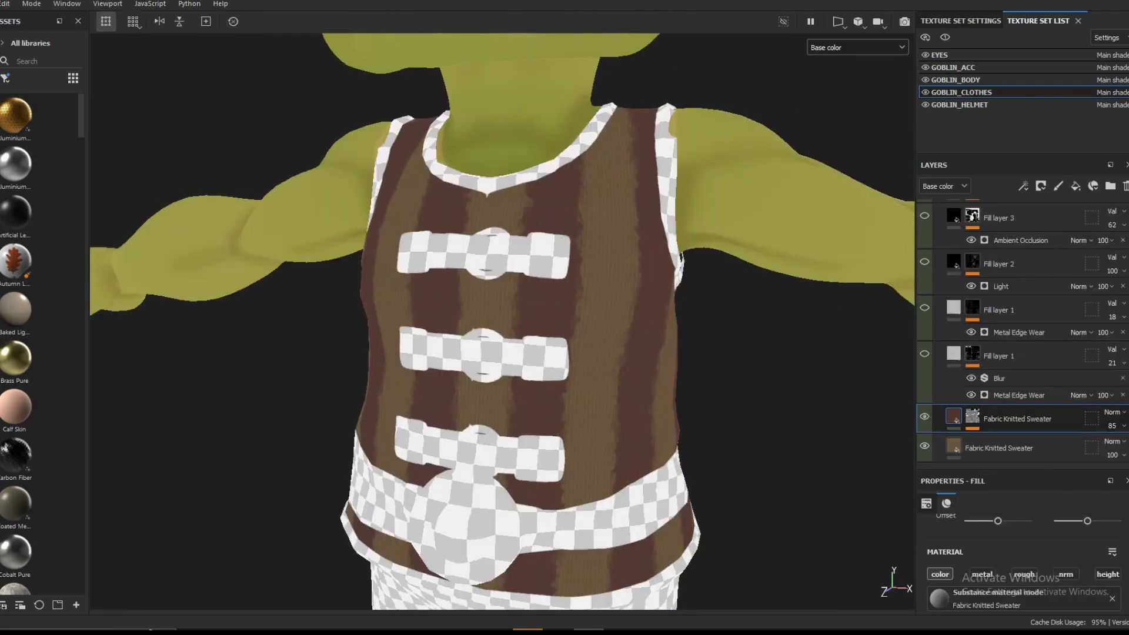
{"action": "key", "text": "m"}
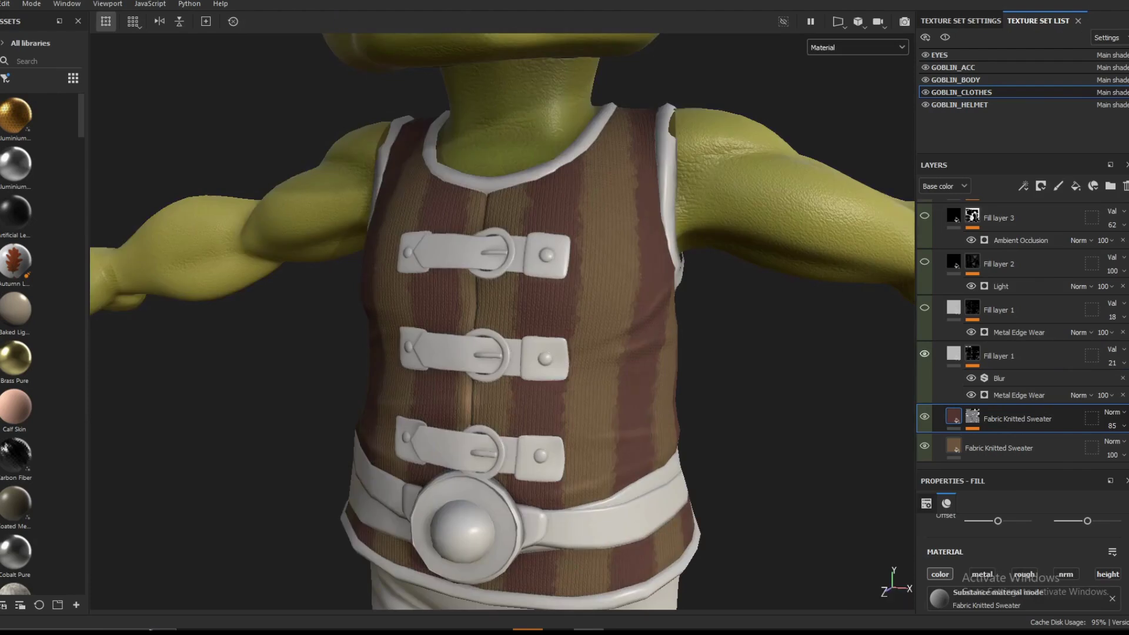
Show the vest's edge wear, light and ambient occlusion details on Fill layers 1, 2 and 3, toggling Fill layer 3 to compare.
{"action": "left_click", "coordinate": [954, 354]}
{"action": "left_click", "coordinate": [925, 341]}
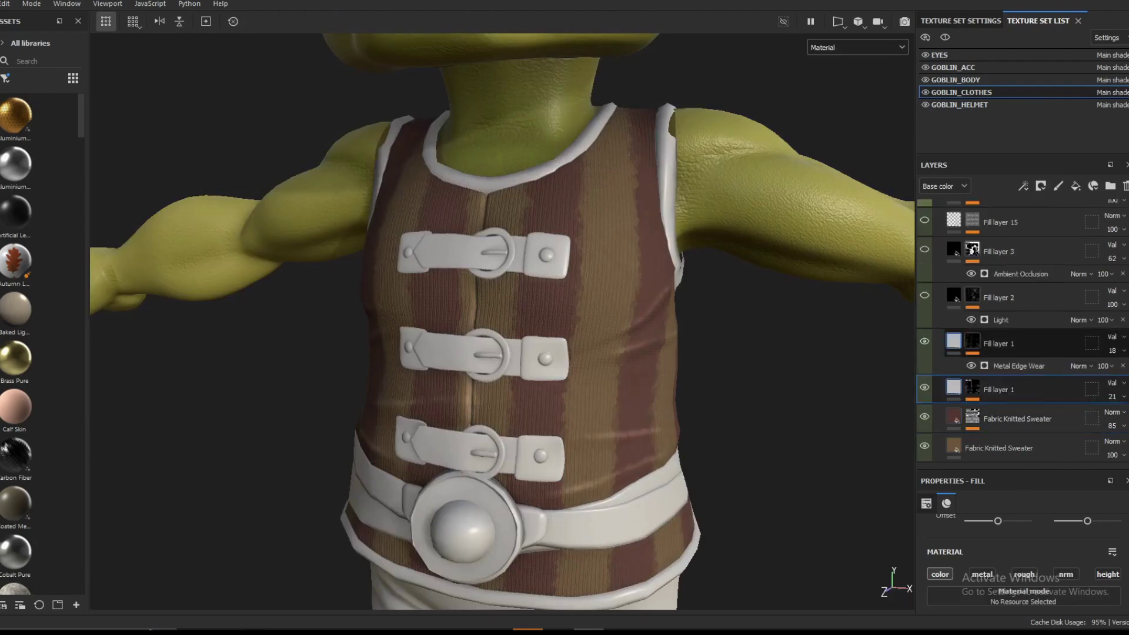
{"action": "left_click", "coordinate": [954, 342]}
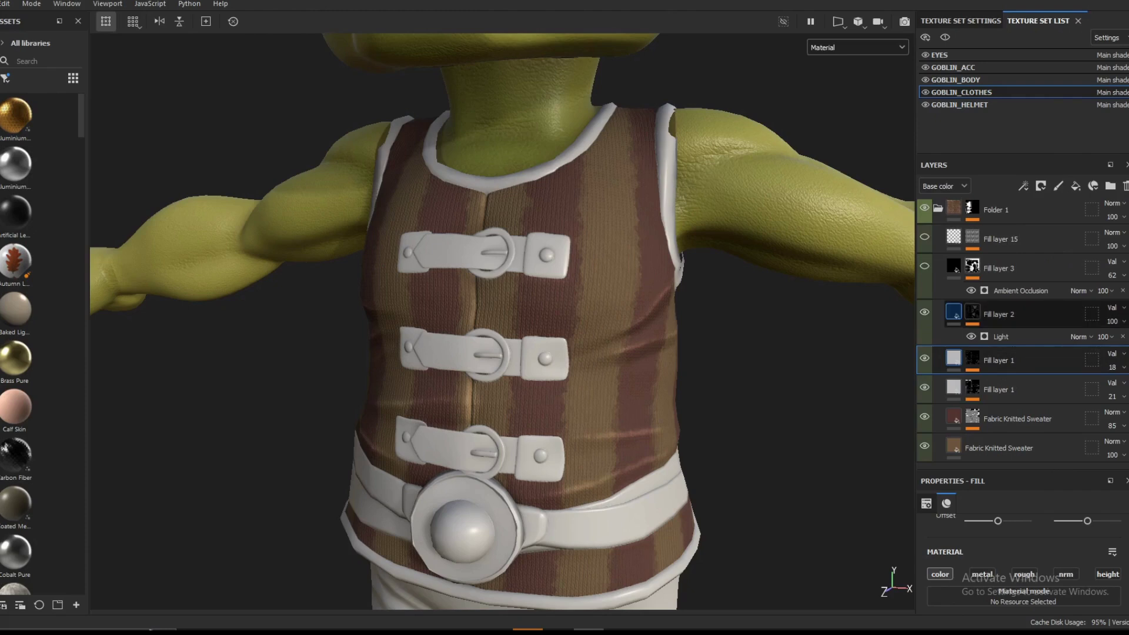
{"action": "left_click", "coordinate": [954, 312]}
{"action": "left_click", "coordinate": [924, 283]}
{"action": "left_click", "coordinate": [924, 282]}
{"action": "left_click", "coordinate": [925, 282]}
{"action": "left_click", "coordinate": [954, 282]}
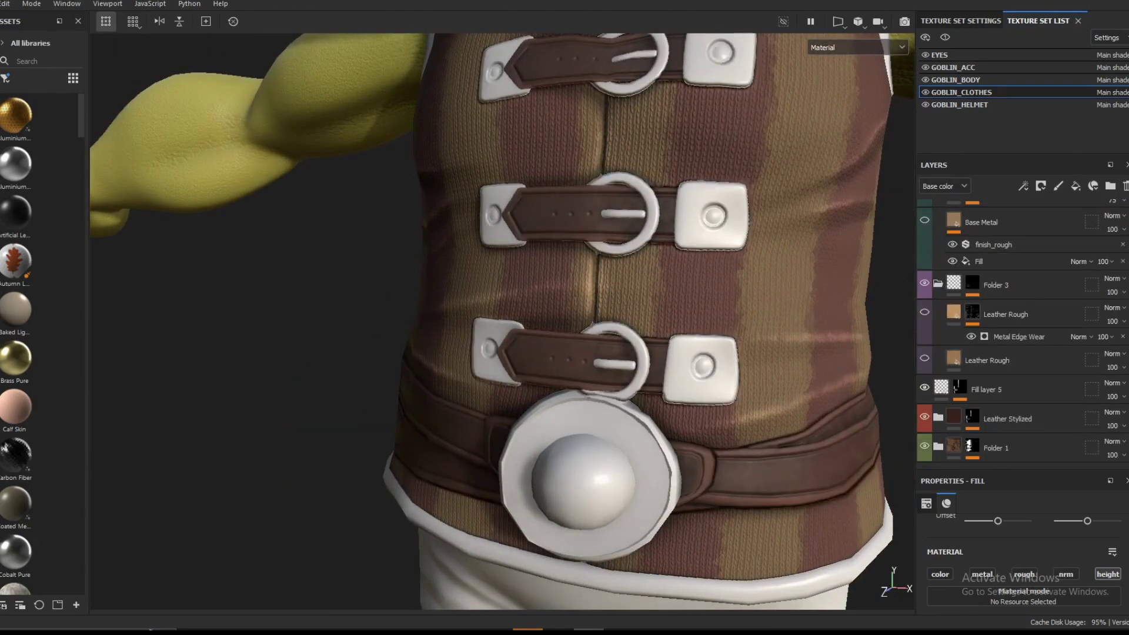
Show the Leather Rough base on the strap plates and the Surface Details, Edges Damages, Sharpen and Iron Hammered layers on the buckle.
{"action": "left_click", "coordinate": [925, 359]}
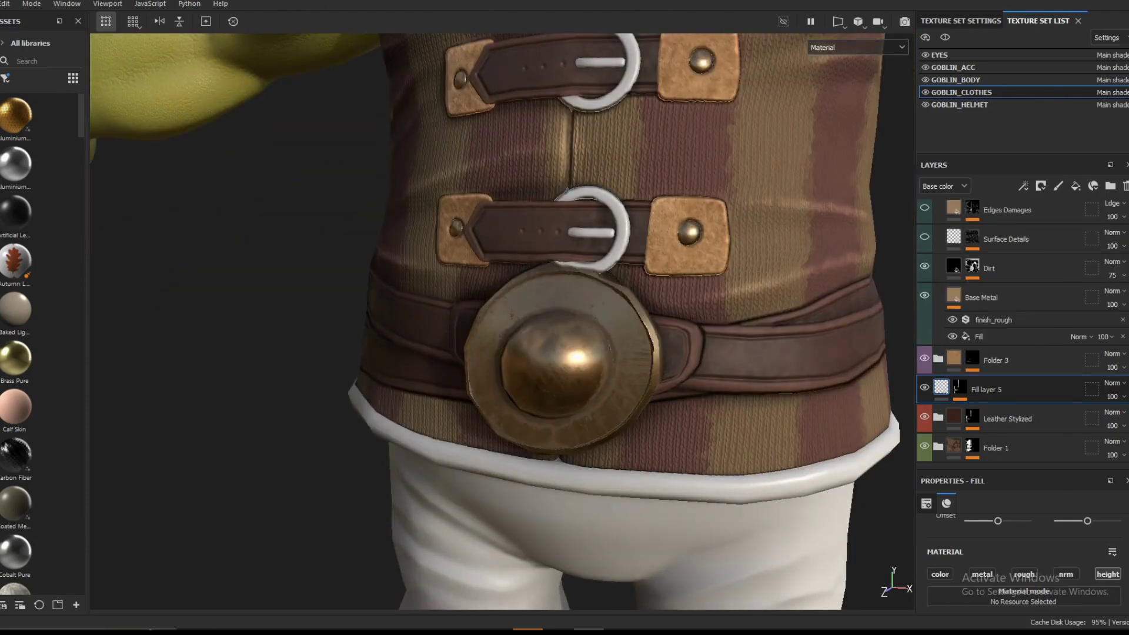
{"action": "left_click", "coordinate": [924, 237]}
{"action": "scroll", "coordinate": [925, 238], "scroll_direction": "up", "scroll_amount": 1}
{"action": "left_click", "coordinate": [925, 244]}
{"action": "scroll", "coordinate": [924, 243], "scroll_direction": "up", "scroll_amount": 1}
{"action": "left_click", "coordinate": [925, 237]}
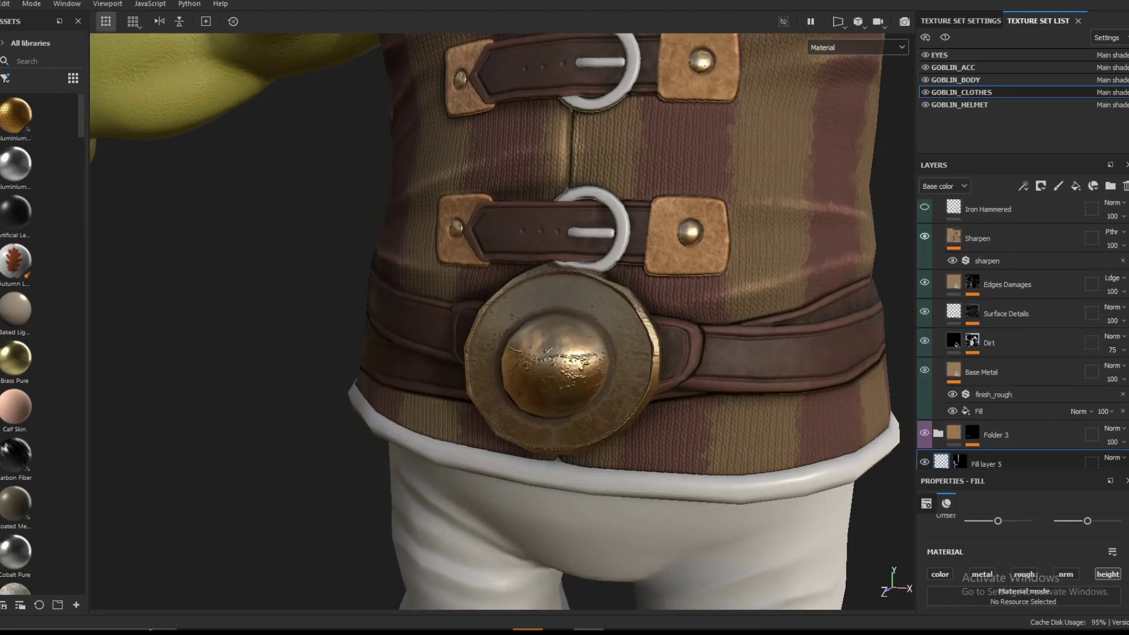
{"action": "scroll", "coordinate": [924, 239], "scroll_direction": "up", "scroll_amount": 1}
{"action": "left_click", "coordinate": [925, 244]}
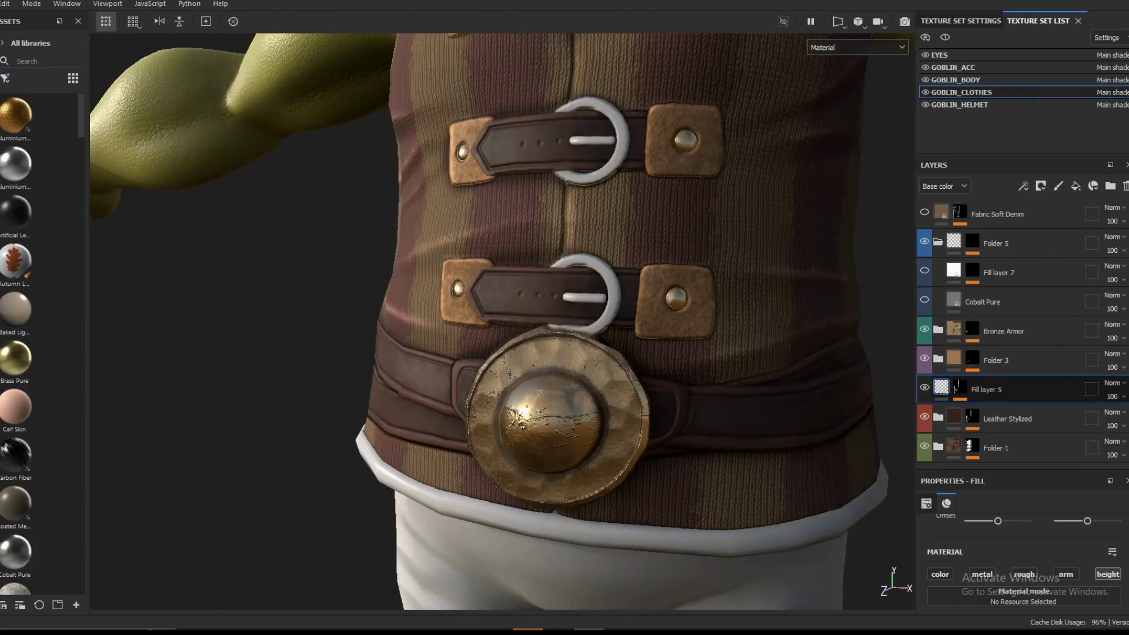
Show the metal layers on the vest's strap buckles and the Fabric Soft Denim layer on its trim, and examine the chest.
{"action": "left_click", "coordinate": [925, 270]}
{"action": "middle_click_drag", "start_coordinate": [588, 235], "coordinate": [594, 464], "text": "alt"}
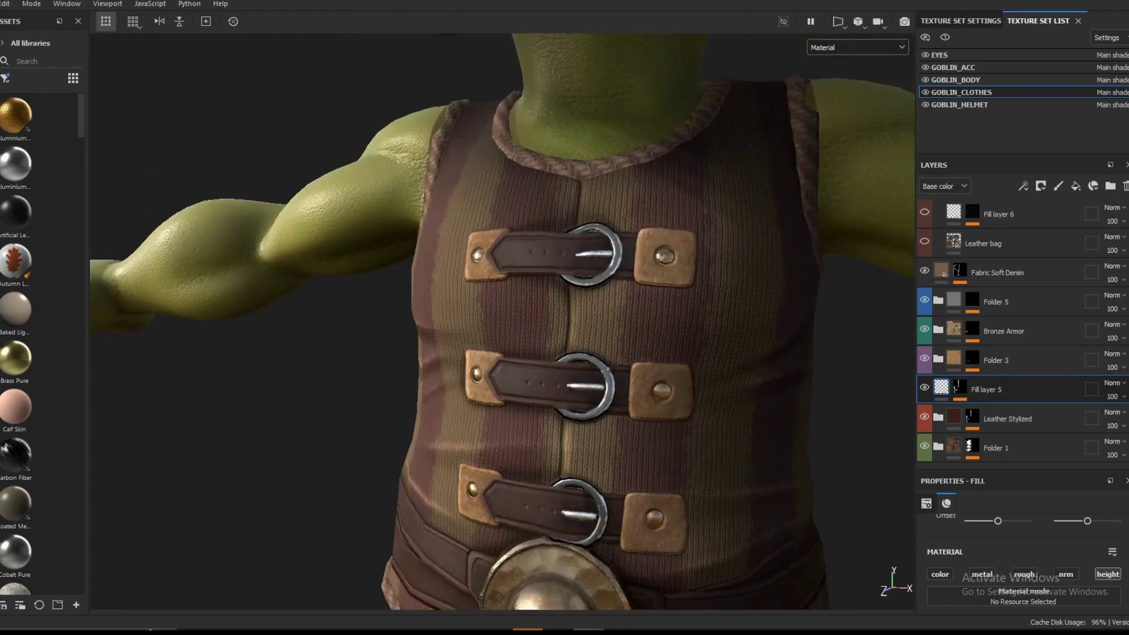
{"action": "left_click_drag", "start_coordinate": [594, 353], "coordinate": [517, 371], "text": "alt"}
{"action": "scroll", "coordinate": [925, 244], "scroll_direction": "up", "scroll_amount": 2}
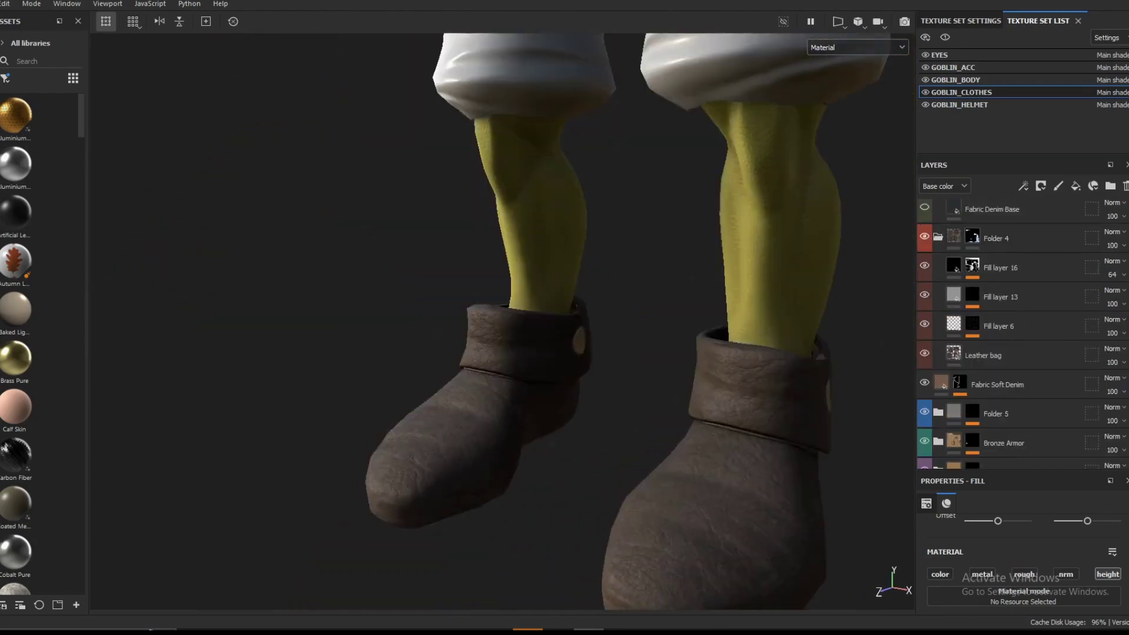
Toggle Folder 4's leather on the shoes off and on to compare, and collapse the folder.
{"action": "left_click", "coordinate": [925, 236]}
{"action": "left_click", "coordinate": [925, 236]}
{"action": "left_click", "coordinate": [938, 237]}
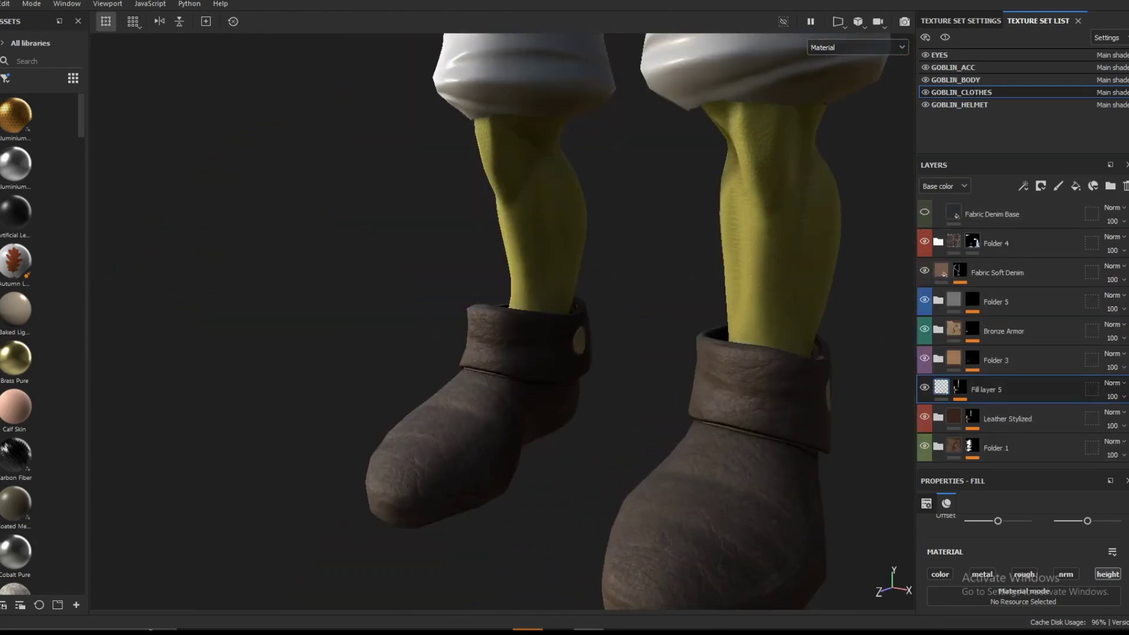
Frame the goblin's pants and show the Fabric Denim Base layer on them.
{"action": "scroll", "coordinate": [588, 295], "scroll_direction": "down", "scroll_amount": 3}
{"action": "middle_click_drag", "start_coordinate": [517, 182], "coordinate": [592, 377], "text": "alt"}
{"action": "scroll", "coordinate": [926, 287], "scroll_direction": "up", "scroll_amount": 3}
{"action": "left_click", "coordinate": [925, 286]}
{"action": "scroll", "coordinate": [588, 323], "scroll_direction": "up", "scroll_amount": 3}
{"action": "scroll", "coordinate": [588, 306], "scroll_direction": "up", "scroll_amount": 2}
{"action": "mouse_move", "coordinate": [529, 330]}
{"action": "left_mouse_down", "text": "alt"}
{"action": "mouse_move", "coordinate": [635, 288]}
{"action": "mouse_move", "coordinate": [523, 312]}
{"action": "left_mouse_up", "text": "alt"}
Show the pants' remaining fill layers, including Fill layer 11, checking them in the base color and material views.
{"action": "left_click", "coordinate": [833, 101]}
{"action": "left_click", "coordinate": [924, 229]}
{"action": "scroll", "coordinate": [924, 236], "scroll_direction": "up", "scroll_amount": 2}
{"action": "left_click", "coordinate": [925, 274]}
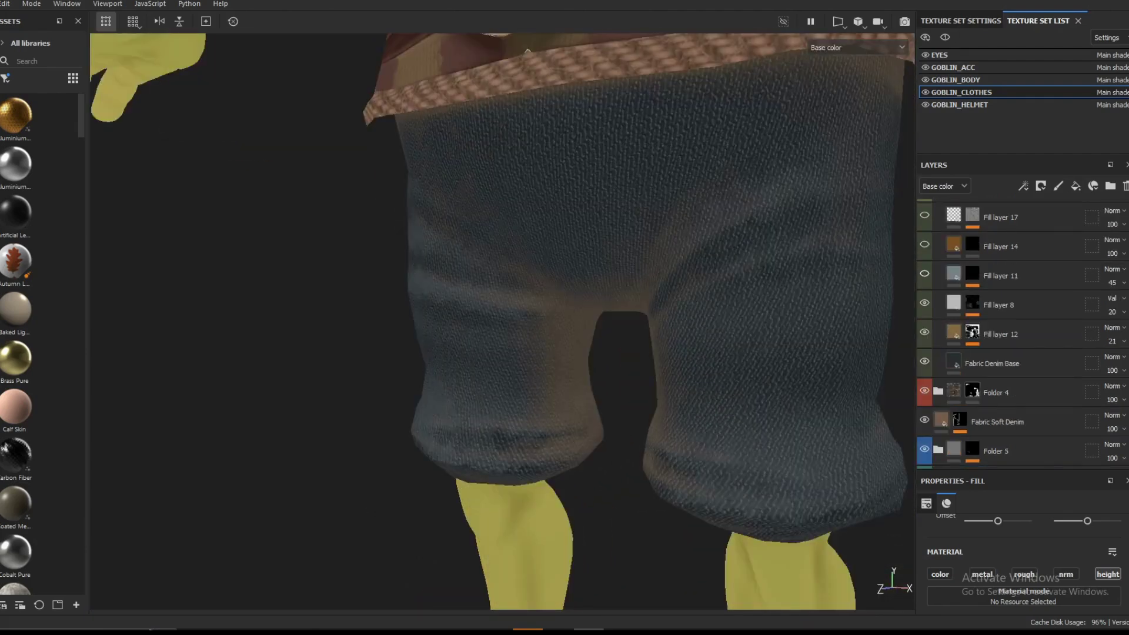
{"action": "key", "text": "m"}
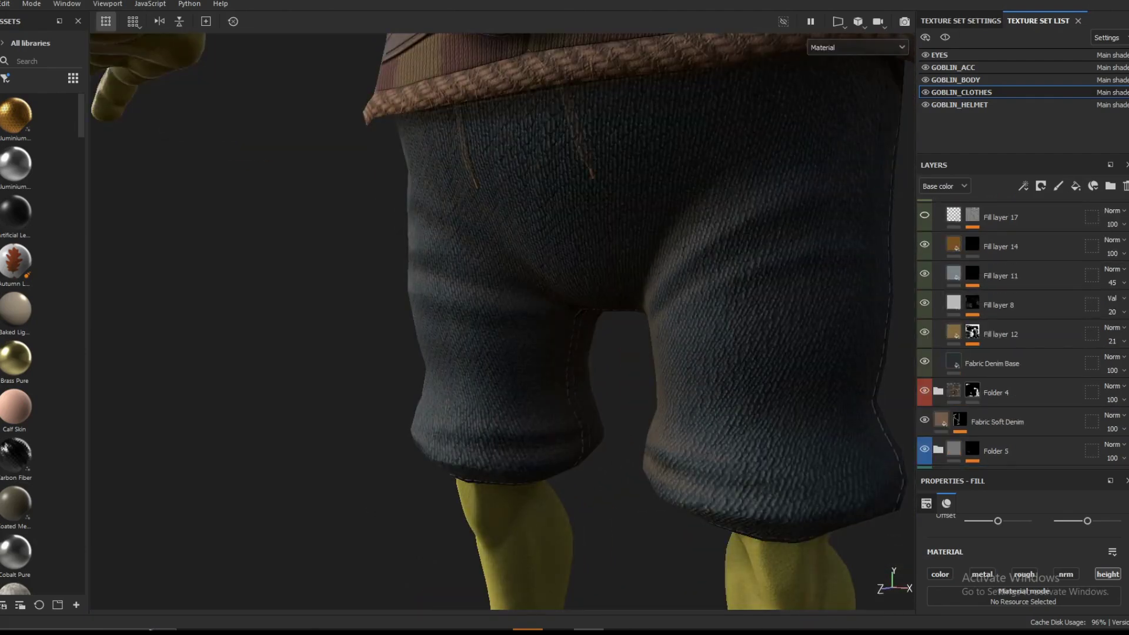
Collapse the pants' layer folder, show Fill layer 9 in Folder 7 for the cloth patches, and examine the outfit.
{"action": "scroll", "coordinate": [588, 317], "scroll_direction": "down", "scroll_amount": 2}
{"action": "left_click_drag", "start_coordinate": [524, 318], "coordinate": [623, 323], "text": "alt"}
{"action": "scroll", "coordinate": [938, 235], "scroll_direction": "up", "scroll_amount": 1}
{"action": "left_click", "coordinate": [938, 224]}
{"action": "scroll", "coordinate": [941, 291], "scroll_direction": "up", "scroll_amount": 2}
{"action": "scroll", "coordinate": [588, 329], "scroll_direction": "down", "scroll_amount": 4}
{"action": "left_click", "coordinate": [925, 269]}
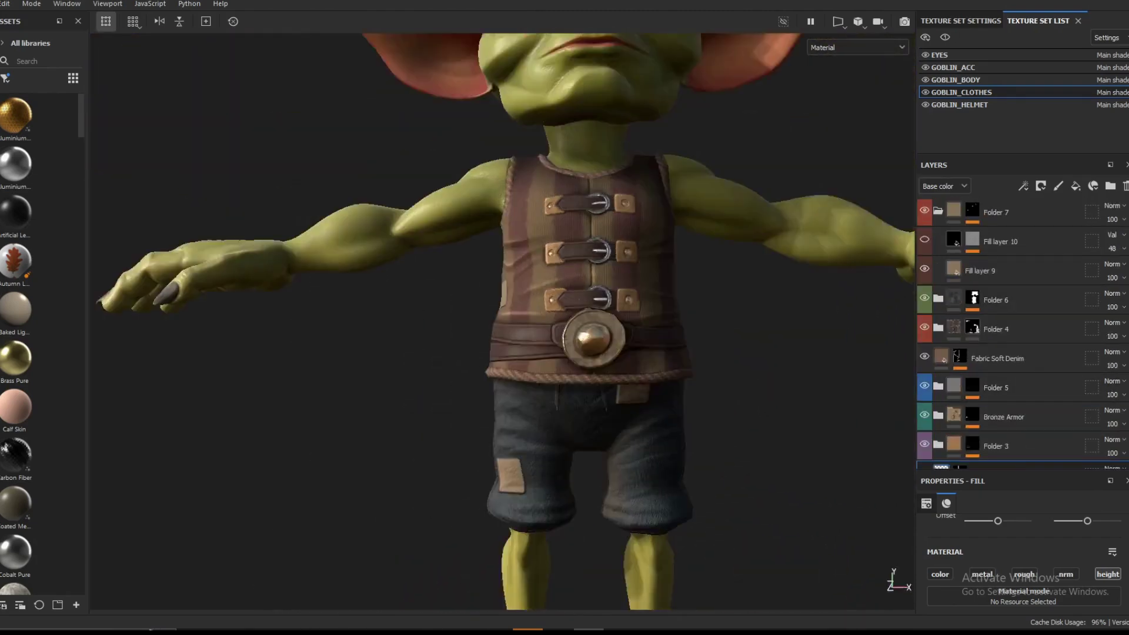
{"action": "scroll", "coordinate": [530, 412], "scroll_direction": "up", "scroll_amount": 6}
{"action": "left_click_drag", "start_coordinate": [529, 329], "coordinate": [623, 353], "text": "alt"}
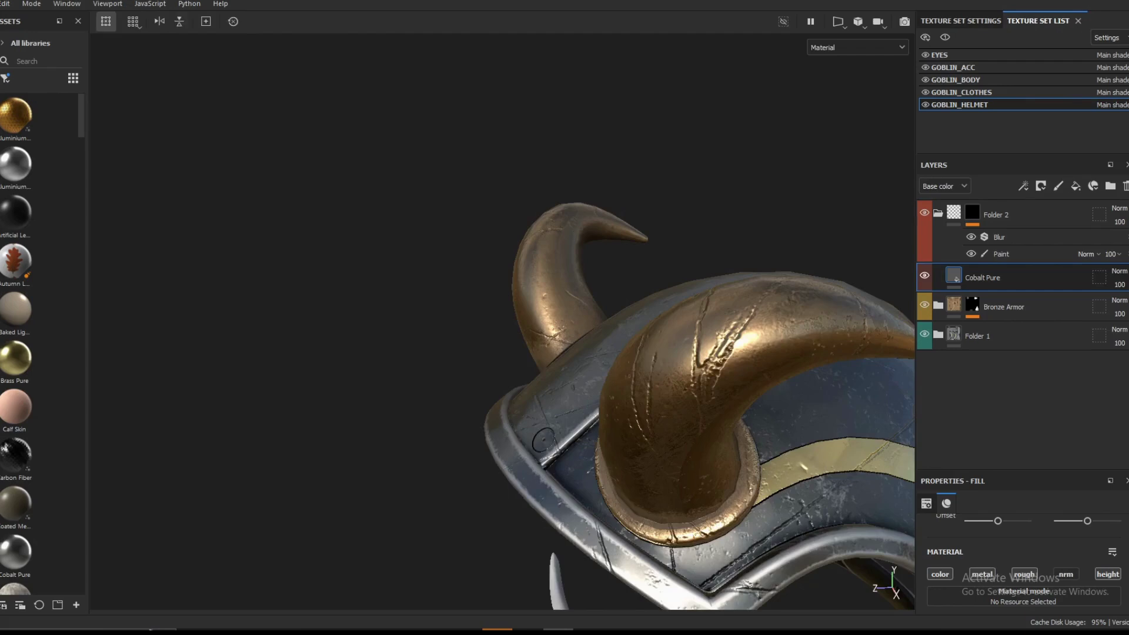
Examine the helmet's scratched metal shell and bronze horns, and select Folder 2 of its layers.
{"action": "left_click_drag", "start_coordinate": [543, 440], "coordinate": [729, 443], "text": "alt"}
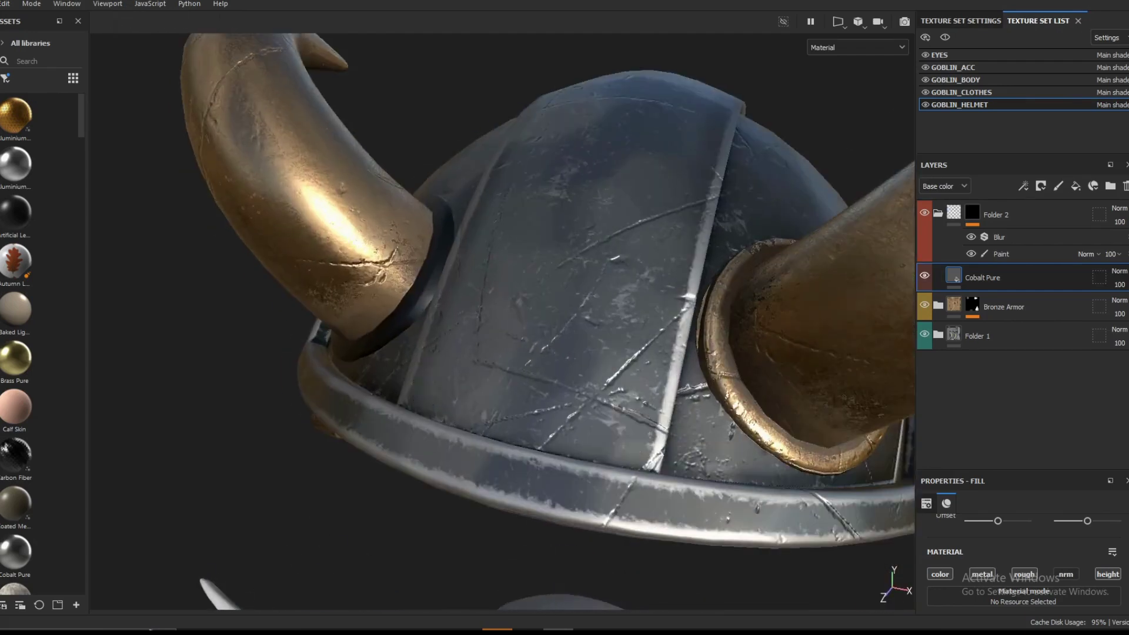
{"action": "left_click", "coordinate": [997, 215]}
{"action": "scroll", "coordinate": [503, 322], "scroll_direction": "down", "scroll_amount": 5}
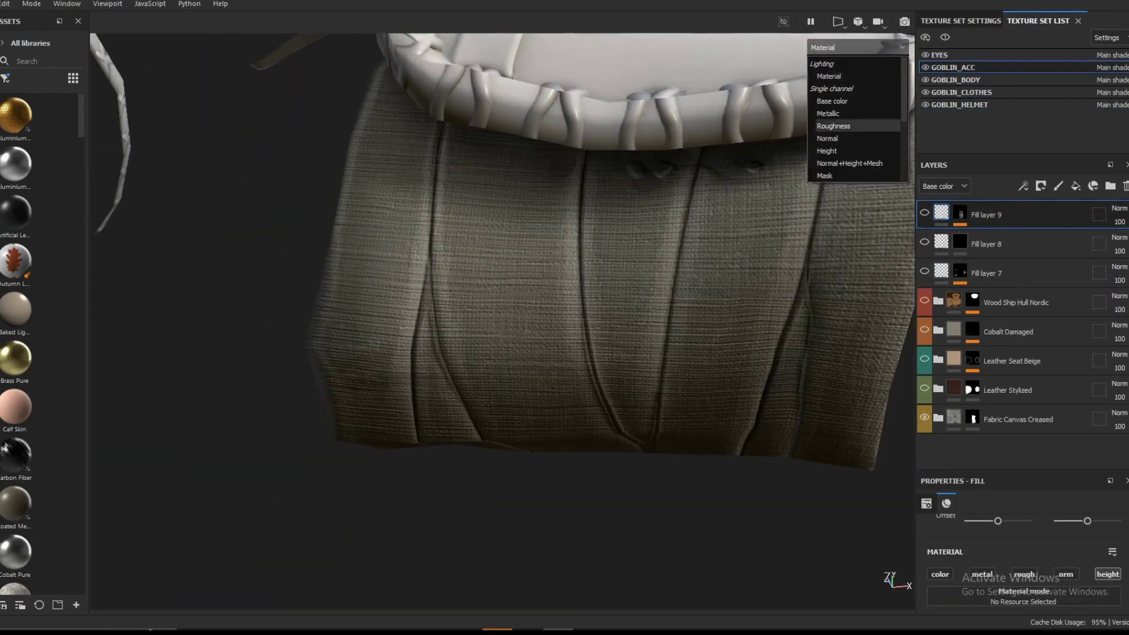
Display the base color channel and expand the Fabric Canvas Creased folder on the shoulder armor's cloth.
{"action": "left_click", "coordinate": [832, 101]}
{"action": "left_click", "coordinate": [938, 418]}
{"action": "scroll", "coordinate": [1000, 365], "scroll_direction": "down", "scroll_amount": 3}
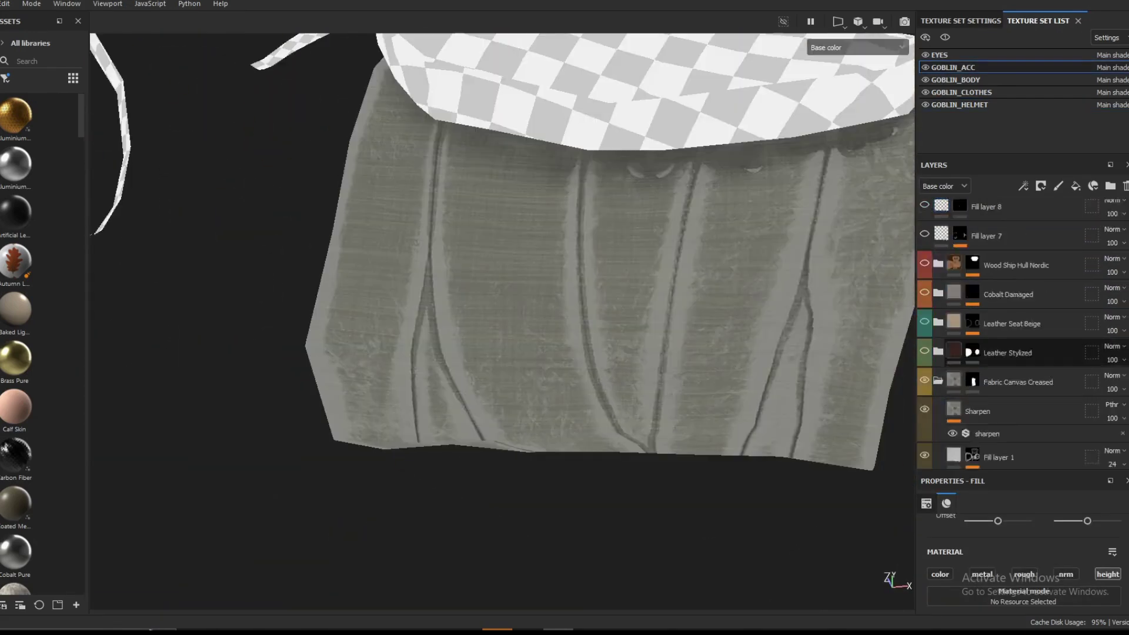
Show the Base, Pattern and Color Adjustment, Fibers and upper layers of the Fabric Canvas Creased folder in the material view.
{"action": "left_click", "coordinate": [924, 345], "text": "alt"}
{"action": "scroll", "coordinate": [941, 364], "scroll_direction": "down", "scroll_amount": 6}
{"action": "left_click", "coordinate": [925, 447]}
{"action": "left_click", "coordinate": [925, 400]}
{"action": "key", "text": "m"}
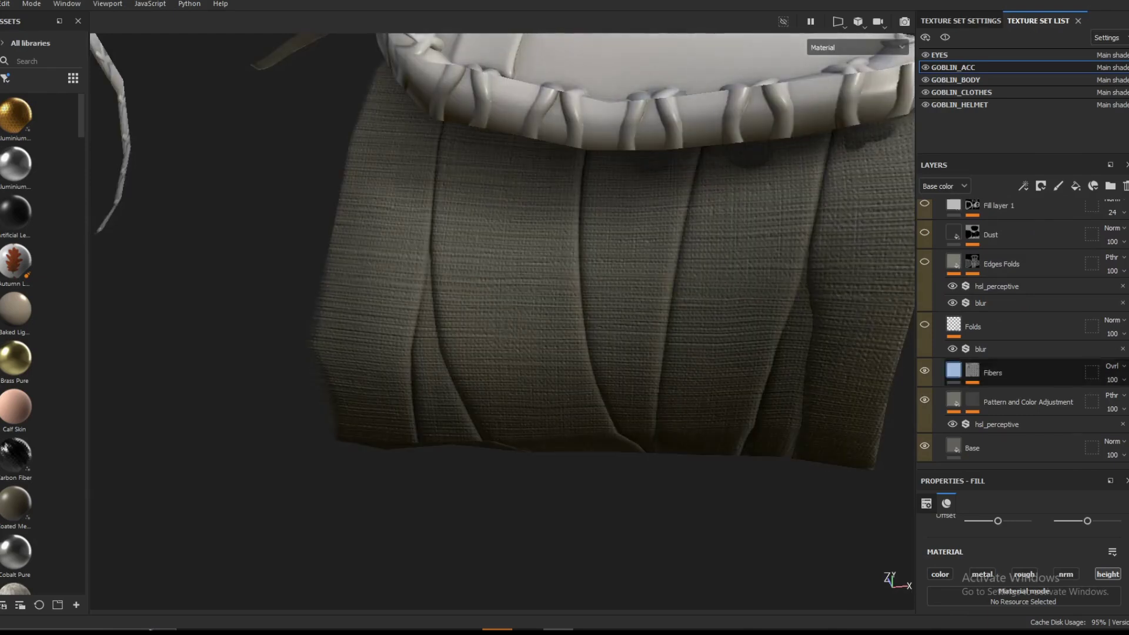
{"action": "scroll", "coordinate": [1024, 329], "scroll_direction": "up", "scroll_amount": 2}
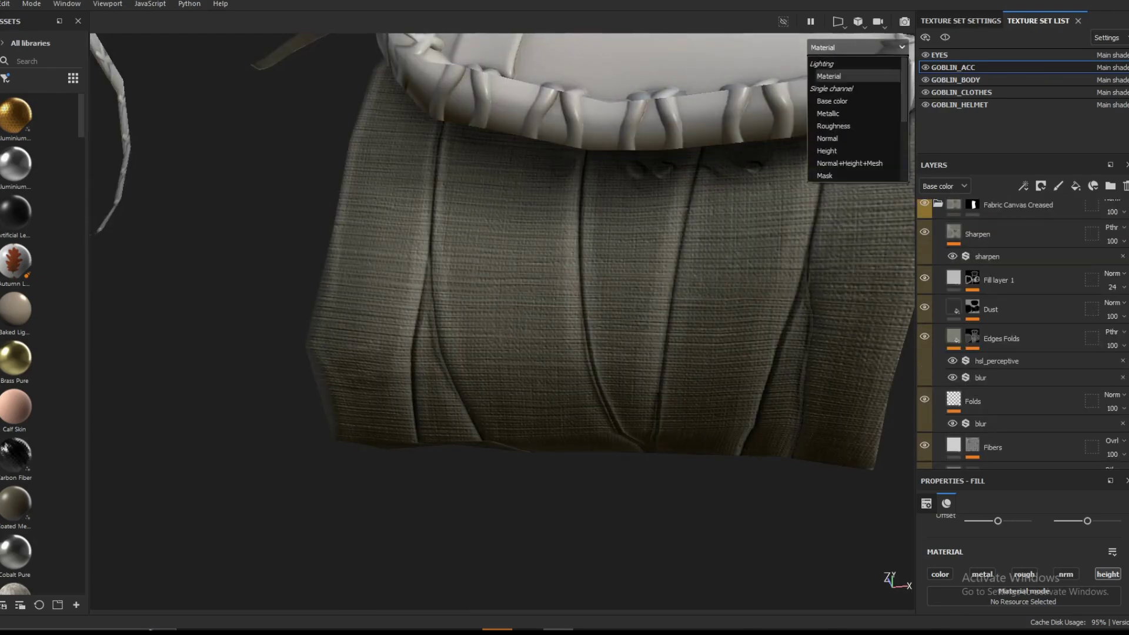
Check the shoulder cloth in the base color channel, collapse the Fabric Canvas Creased folder and return to the material view.
{"action": "left_click", "coordinate": [833, 101]}
{"action": "left_click", "coordinate": [938, 204]}
{"action": "key", "text": "m"}
Review the remaining accessory layers, from Leather Stylized up to Fill layer 9, on the detached armor pieces.
{"action": "left_click_drag", "start_coordinate": [564, 264], "coordinate": [529, 317], "text": "alt"}
{"action": "left_click", "coordinate": [938, 388]}
{"action": "scroll", "coordinate": [1012, 353], "scroll_direction": "down", "scroll_amount": 7}
{"action": "scroll", "coordinate": [1012, 353], "scroll_direction": "up", "scroll_amount": 6}
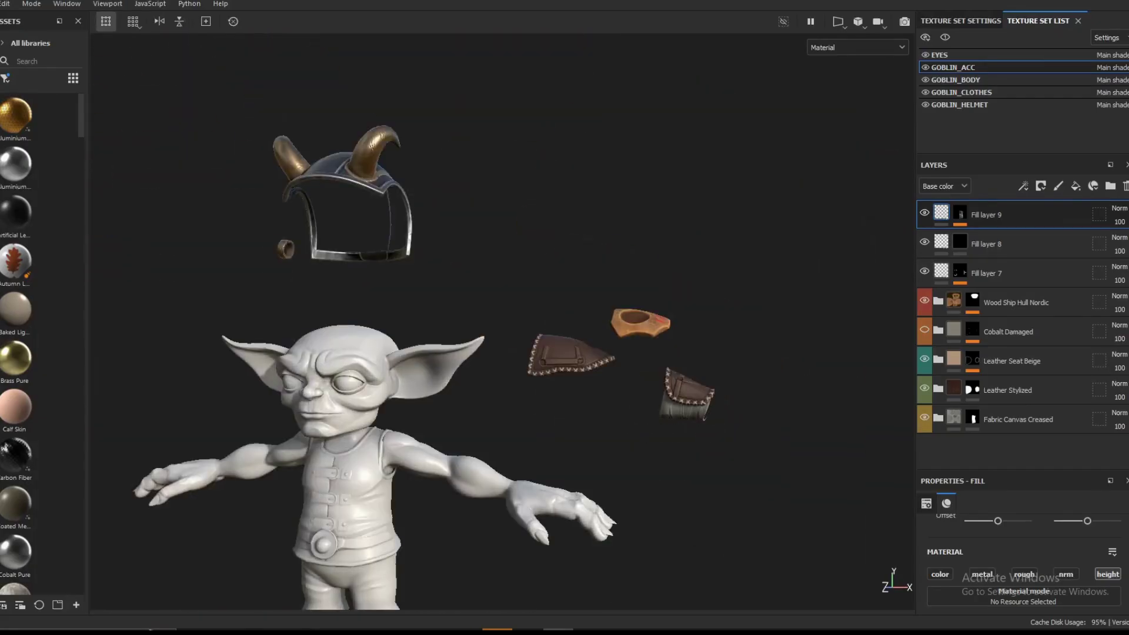
{"action": "key", "text": "1"}
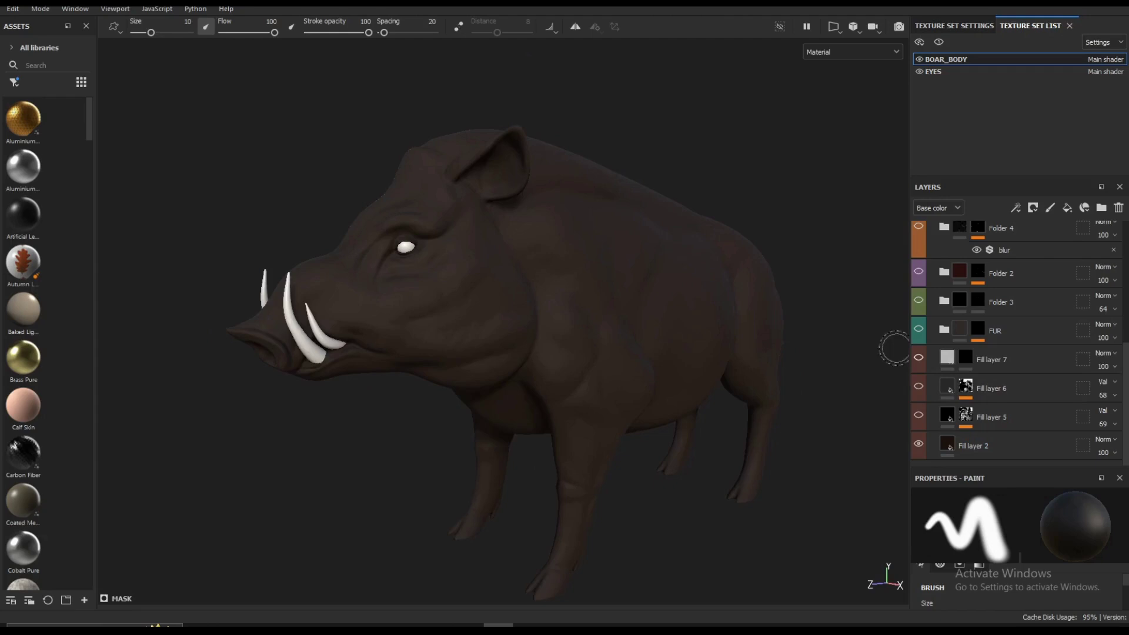
Show Fill layer 5 and Fill layer 6 of the boar's skin, checking them in the base color and material views.
{"action": "left_click", "coordinate": [853, 52]}
{"action": "left_click", "coordinate": [839, 104]}
{"action": "left_click", "coordinate": [919, 415]}
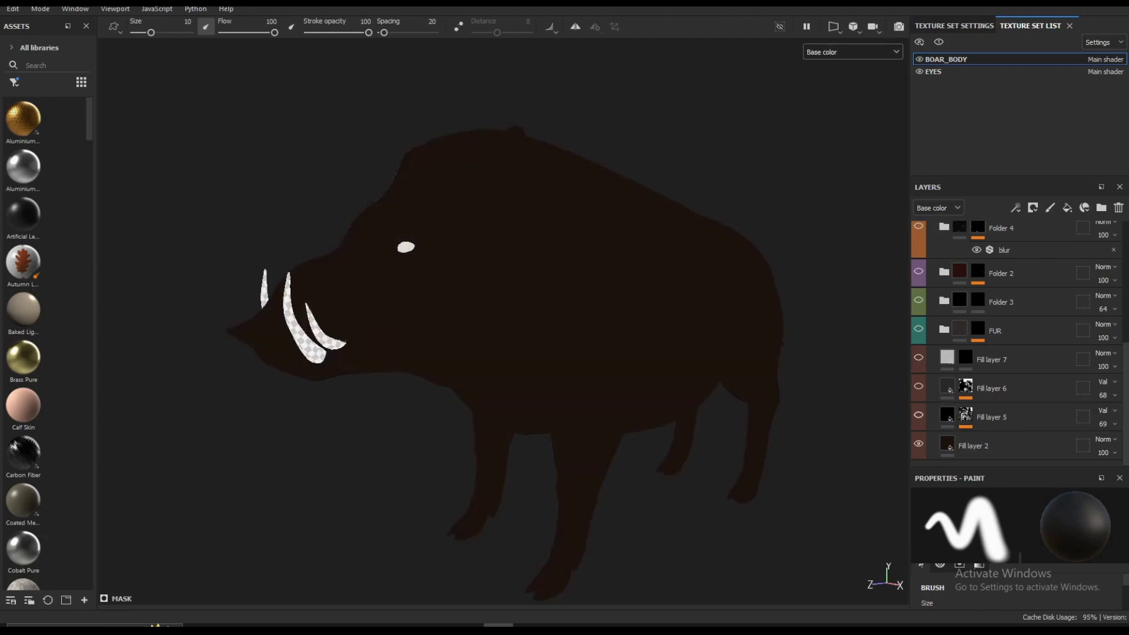
{"action": "left_click_drag", "start_coordinate": [612, 300], "coordinate": [636, 292], "text": "alt"}
{"action": "key", "text": "m"}
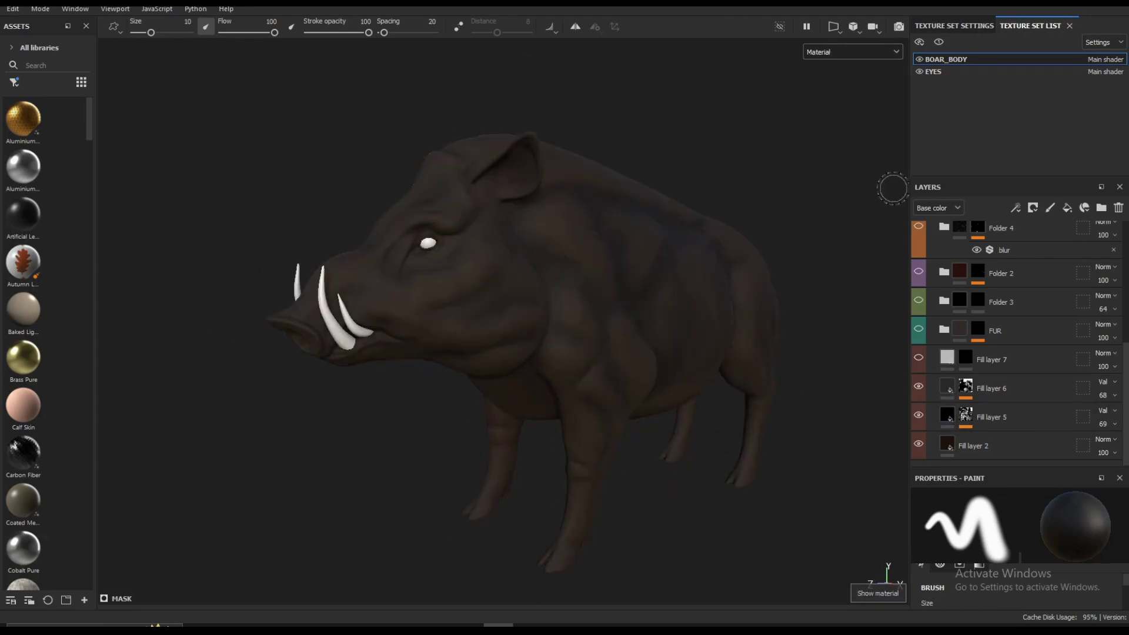
Show Fill layer 7 and the FUR folder on the boar, comparing the base color with the material view.
{"action": "left_click", "coordinate": [852, 51]}
{"action": "left_click", "coordinate": [823, 79]}
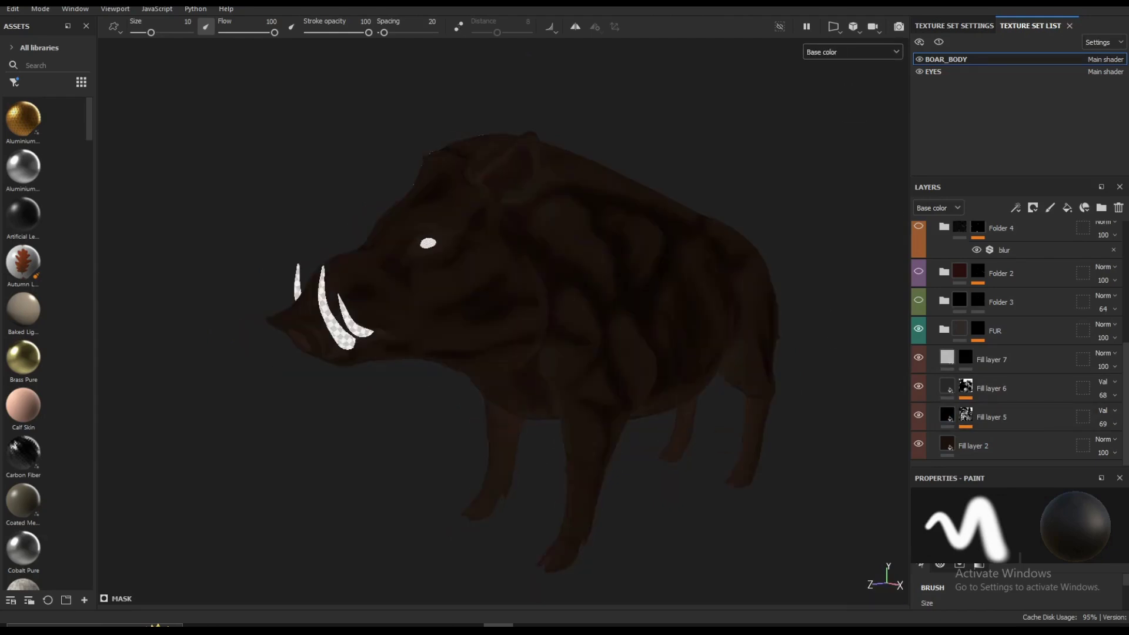
{"action": "key", "text": "m"}
{"action": "scroll", "coordinate": [570, 259], "scroll_direction": "up", "scroll_amount": 5}
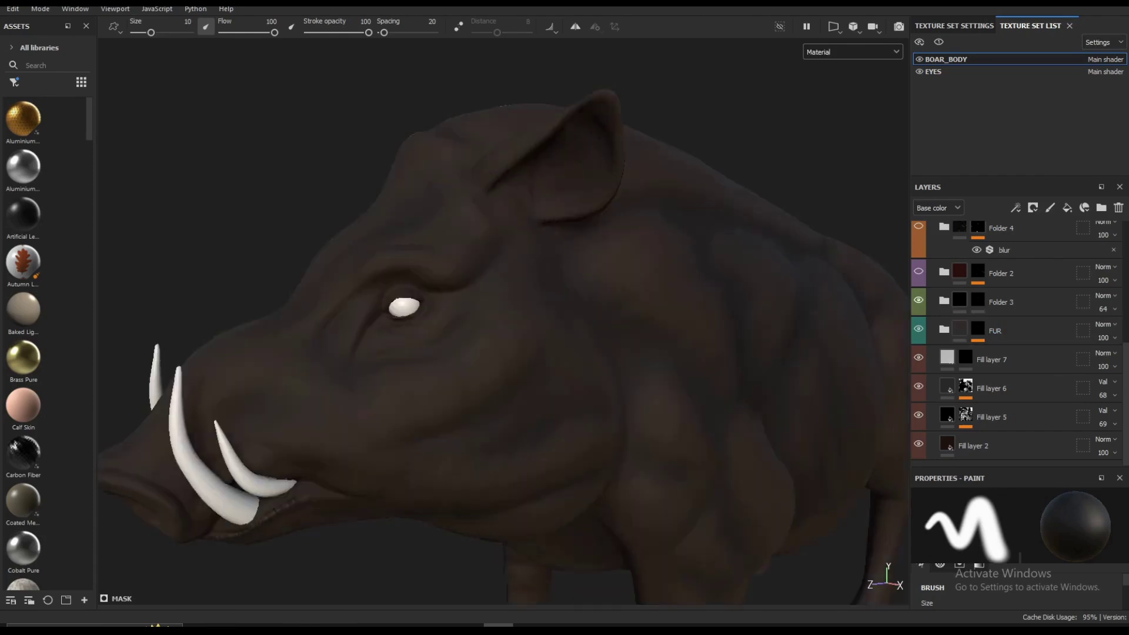
Show Folder 2 of the boar's skin and examine the mouth and gums around the tusks.
{"action": "left_click_drag", "start_coordinate": [574, 292], "coordinate": [637, 280], "text": "alt"}
{"action": "left_click", "coordinate": [919, 272]}
{"action": "middle_click_drag", "start_coordinate": [364, 459], "coordinate": [533, 331], "text": "alt"}
{"action": "scroll", "coordinate": [534, 331], "scroll_direction": "up", "scroll_amount": 4}
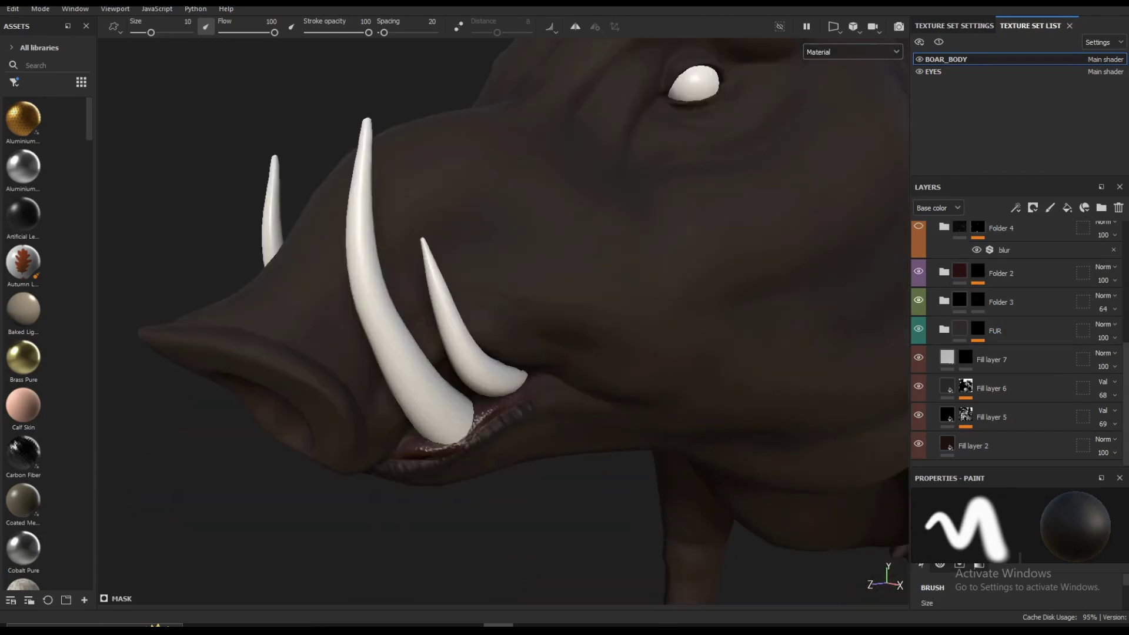
{"action": "scroll", "coordinate": [919, 300], "scroll_direction": "up", "scroll_amount": 2}
Show Folder 4 for the boar's snout, comparing the nose surface with the folder hidden and shown.
{"action": "left_click", "coordinate": [919, 299]}
{"action": "left_click_drag", "start_coordinate": [447, 330], "coordinate": [559, 338], "text": "alt"}
{"action": "middle_click_drag", "start_coordinate": [559, 338], "coordinate": [653, 341], "text": "alt"}
{"action": "left_click", "coordinate": [919, 300]}
{"action": "left_click", "coordinate": [919, 300]}
{"action": "scroll", "coordinate": [647, 294], "scroll_direction": "down", "scroll_amount": 2}
{"action": "middle_click_drag", "start_coordinate": [647, 294], "coordinate": [470, 415], "text": "alt"}
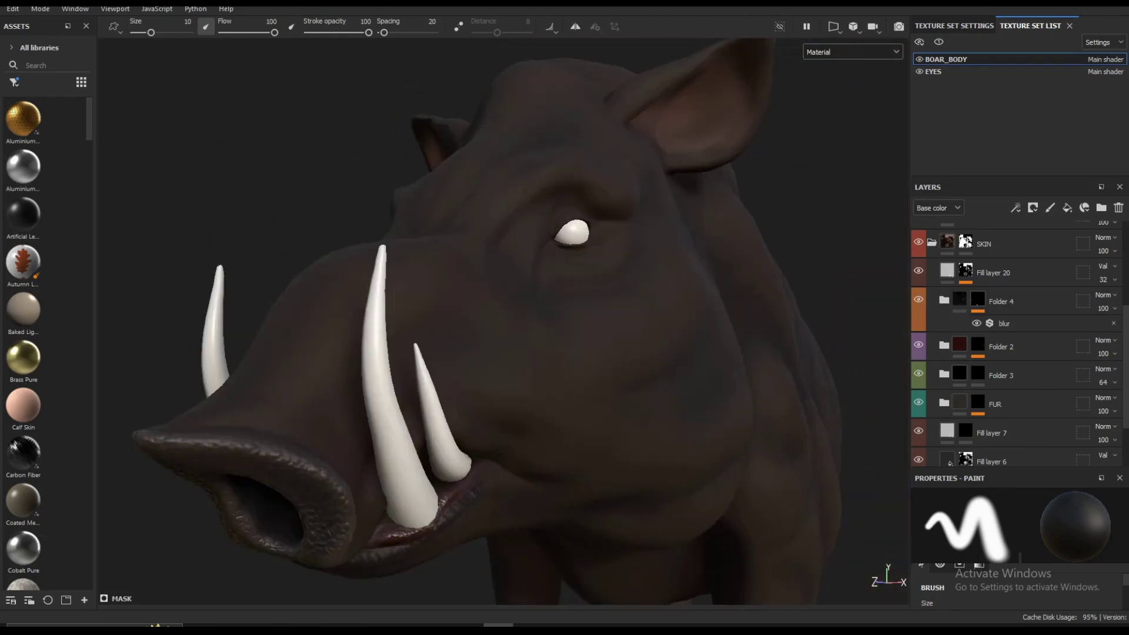
Toggle the SKIN folder for comparison and show Fill layer 25 for the fur around the boar's eye and snout.
{"action": "left_click", "coordinate": [919, 241]}
{"action": "left_click", "coordinate": [919, 242]}
{"action": "left_click_drag", "start_coordinate": [799, 318], "coordinate": [700, 347], "text": "alt"}
{"action": "scroll", "coordinate": [965, 322], "scroll_direction": "up", "scroll_amount": 2}
{"action": "left_click", "coordinate": [919, 293]}
{"action": "left_click_drag", "start_coordinate": [618, 353], "coordinate": [571, 347], "text": "alt"}
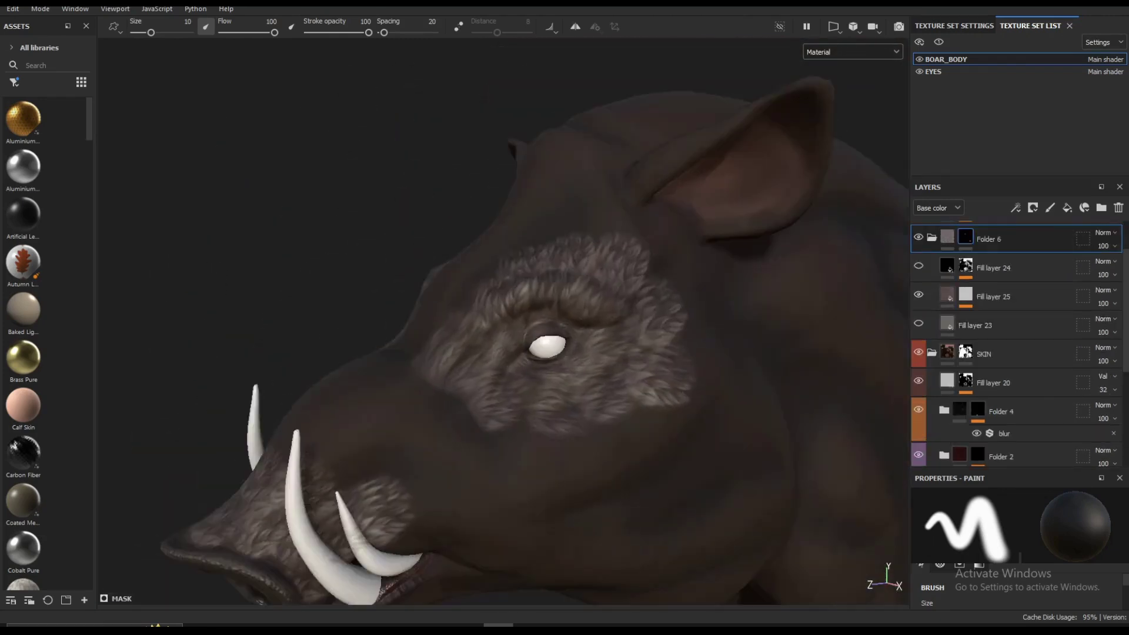
Show the upper Folder 6 to extend the fur over the boar's head, comparing it hidden and shown.
{"action": "scroll", "coordinate": [548, 412], "scroll_direction": "up", "scroll_amount": 3}
{"action": "middle_click_drag", "start_coordinate": [471, 500], "coordinate": [686, 365], "text": "alt"}
{"action": "scroll", "coordinate": [686, 365], "scroll_direction": "down", "scroll_amount": 2}
{"action": "scroll", "coordinate": [964, 329], "scroll_direction": "up", "scroll_amount": 1}
{"action": "left_click", "coordinate": [919, 263]}
{"action": "left_click", "coordinate": [918, 263]}
{"action": "left_click", "coordinate": [918, 263]}
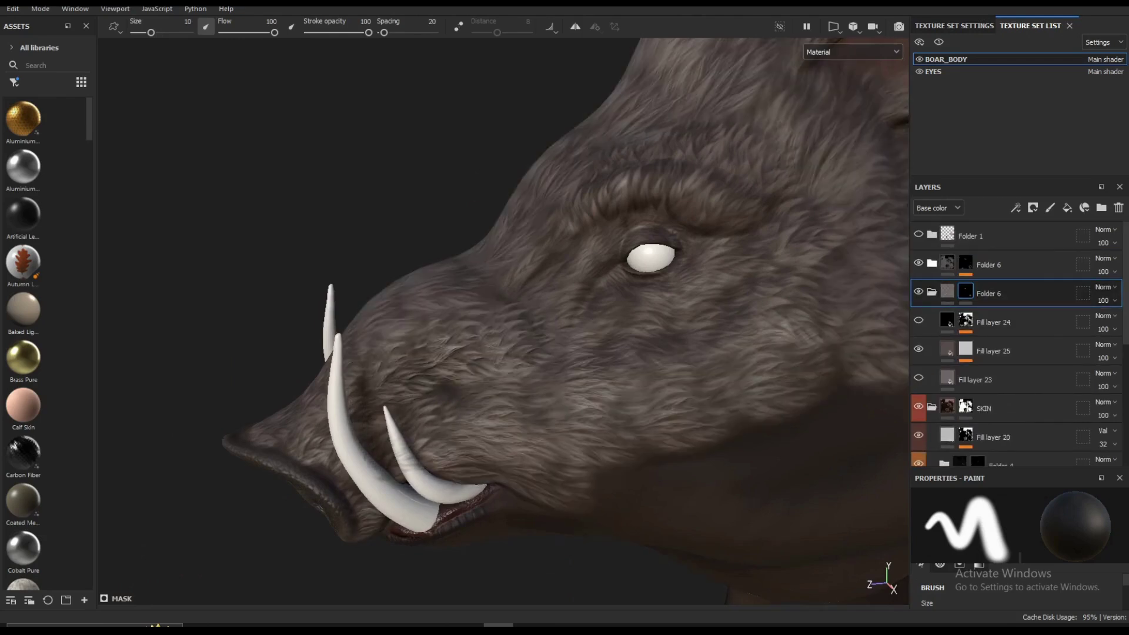
Recheck the upper Folder 6 of fur and show Folder 1 for the boar's ivory tusks.
{"action": "left_click", "coordinate": [932, 264]}
{"action": "left_click", "coordinate": [918, 263]}
{"action": "left_click", "coordinate": [919, 263]}
{"action": "left_click", "coordinate": [932, 263]}
{"action": "left_click", "coordinate": [919, 234]}
{"action": "left_click_drag", "start_coordinate": [576, 388], "coordinate": [650, 350], "text": "alt"}
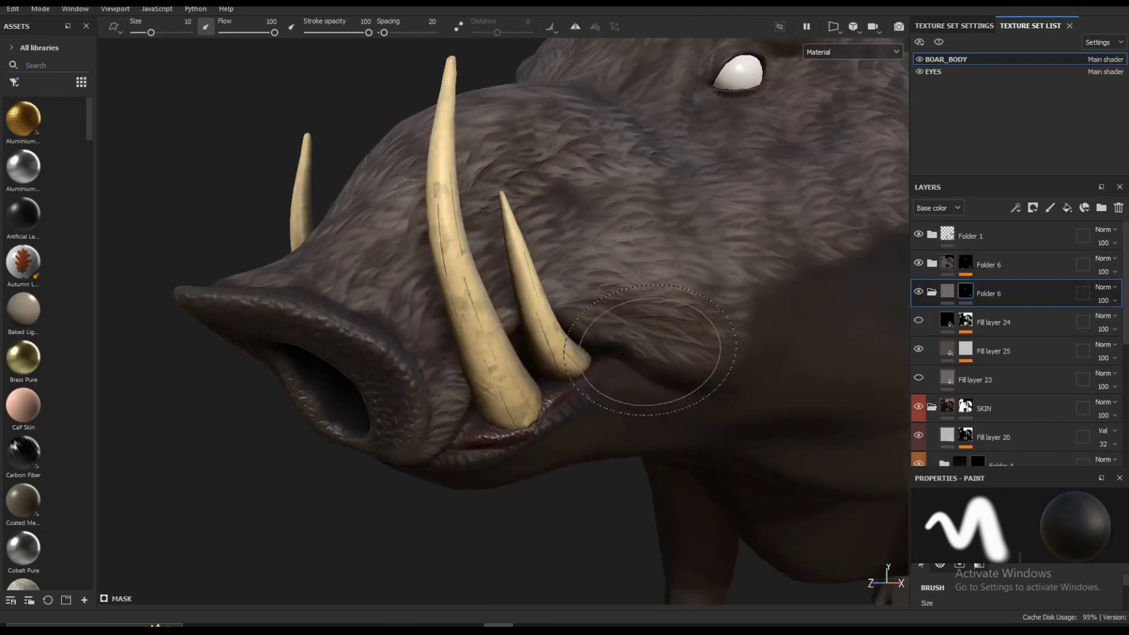
Examine the whole textured boar from several angles, from the furry head to the legs.
{"action": "scroll", "coordinate": [778, 384], "scroll_direction": "down", "scroll_amount": 4}
{"action": "middle_click_drag", "start_coordinate": [779, 384], "coordinate": [694, 176], "text": "alt"}
{"action": "left_click_drag", "start_coordinate": [659, 282], "coordinate": [648, 341], "text": "alt"}
{"action": "scroll", "coordinate": [648, 350], "scroll_direction": "down", "scroll_amount": 4}
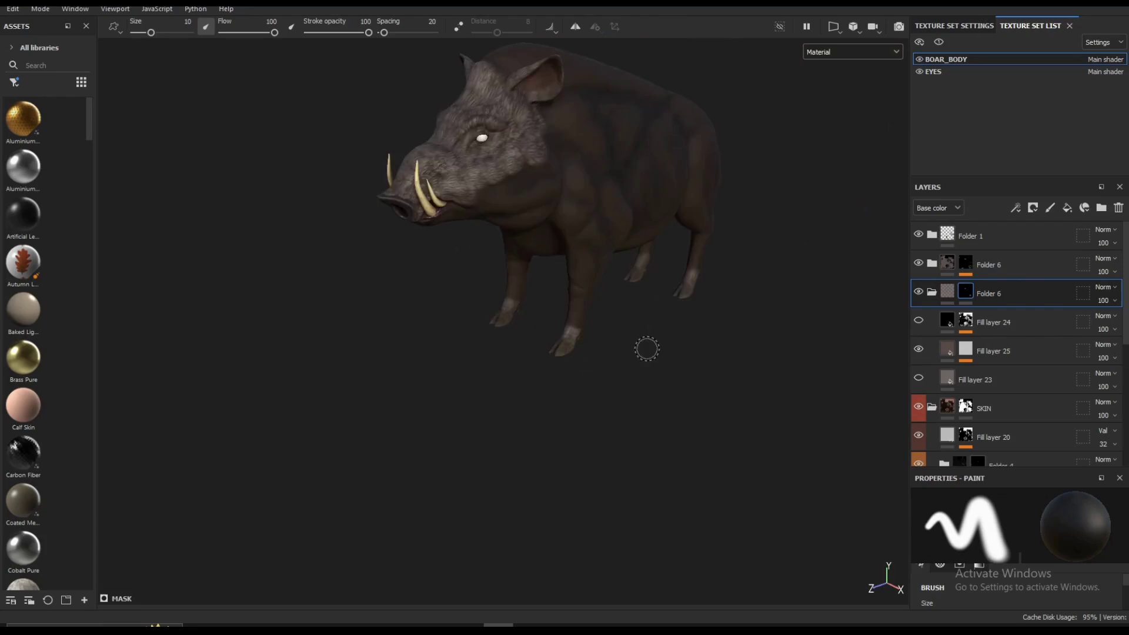
{"action": "middle_click_drag", "start_coordinate": [648, 350], "coordinate": [650, 488], "text": "alt"}
{"action": "left_click_drag", "start_coordinate": [718, 377], "coordinate": [638, 366], "text": "alt"}
{"action": "left_click_drag", "start_coordinate": [680, 456], "coordinate": [736, 410], "text": "alt"}
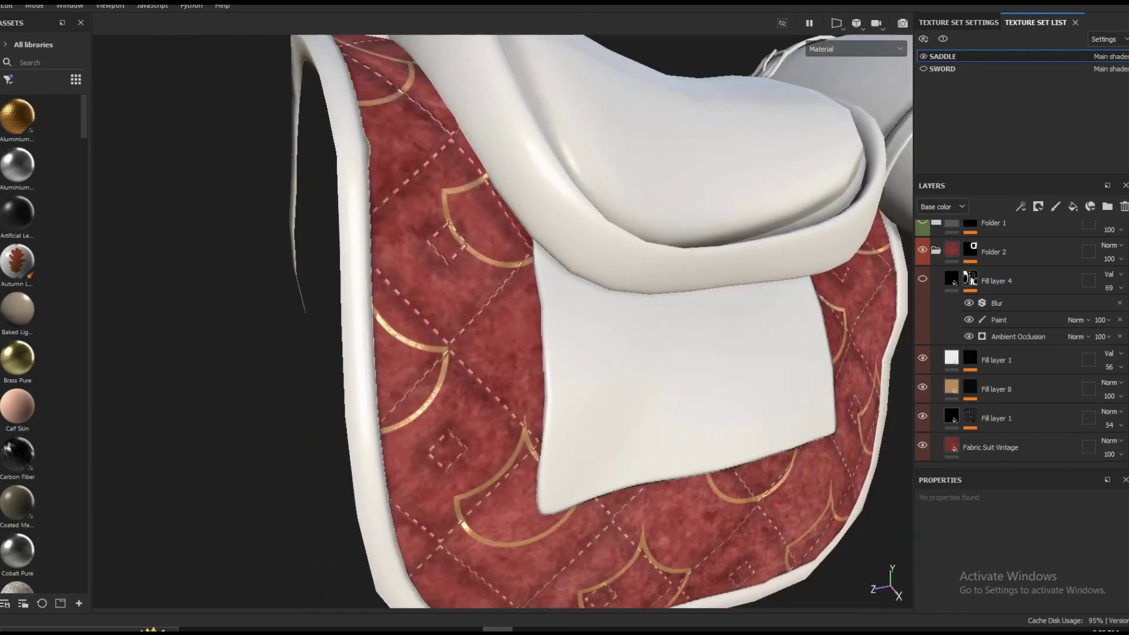
Examine the stitching and gold ornaments on the saddle's red quilted blanket up close.
{"action": "scroll", "coordinate": [503, 322], "scroll_direction": "up", "scroll_amount": 3}
{"action": "middle_click_drag", "start_coordinate": [470, 235], "coordinate": [553, 435], "text": "alt"}
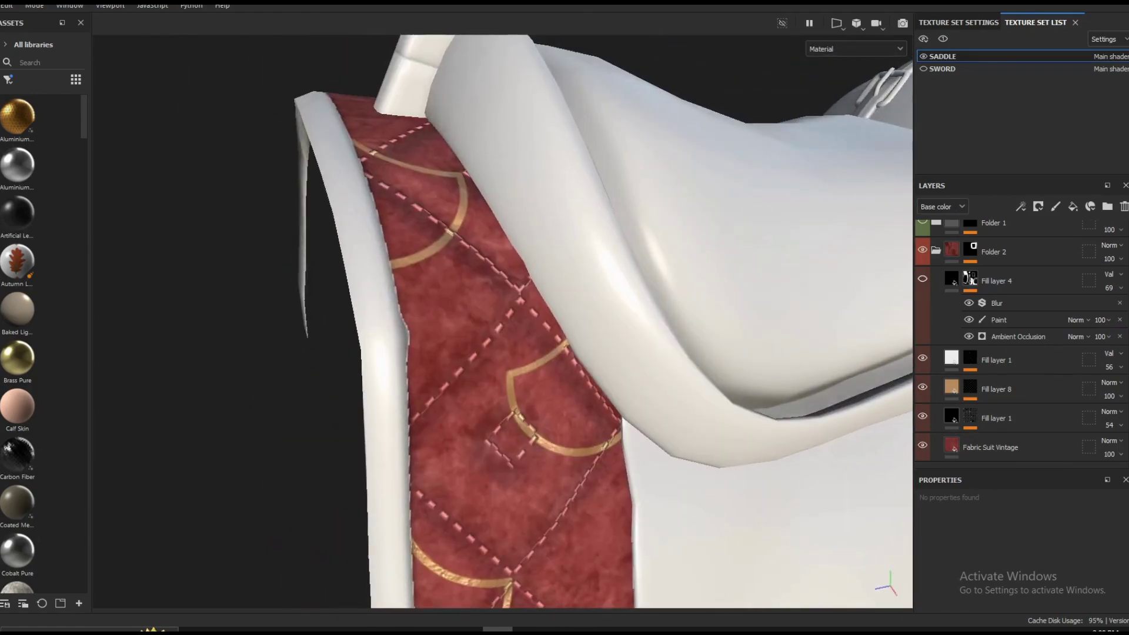
{"action": "scroll", "coordinate": [503, 321], "scroll_direction": "up", "scroll_amount": 4}
{"action": "left_click_drag", "start_coordinate": [502, 320], "coordinate": [447, 317], "text": "alt"}
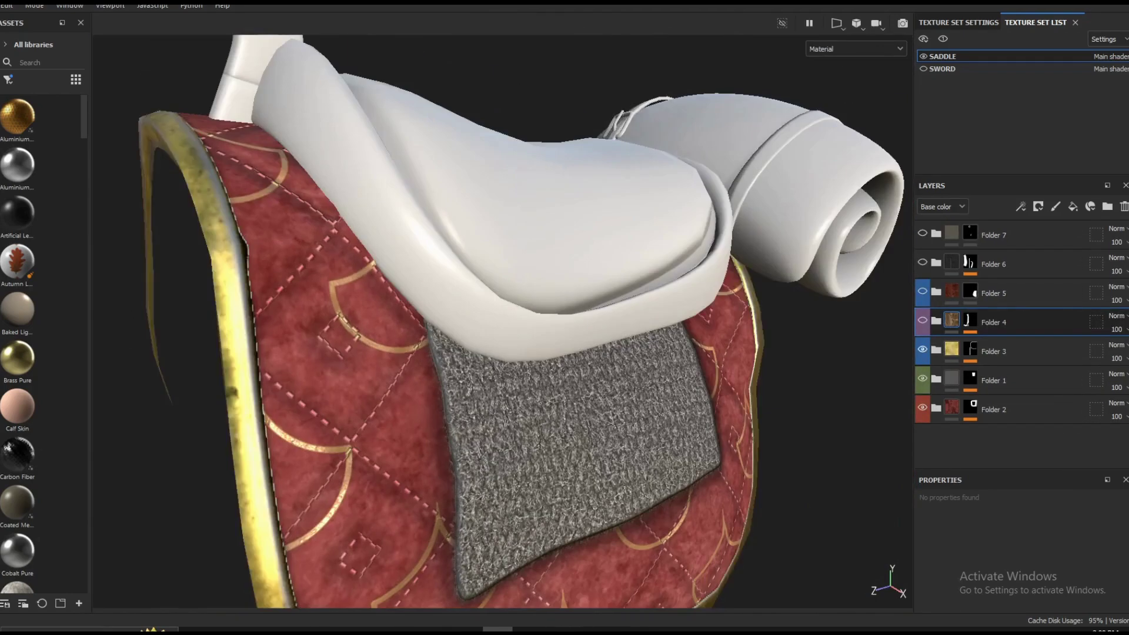
Show the saddle's Folder 4 and Folder 5 while viewing the seat and its border.
{"action": "left_click_drag", "start_coordinate": [503, 321], "coordinate": [547, 288], "text": "alt"}
{"action": "left_click", "coordinate": [923, 321]}
{"action": "left_click_drag", "start_coordinate": [503, 321], "coordinate": [435, 353], "text": "alt"}
{"action": "left_click", "coordinate": [923, 292]}
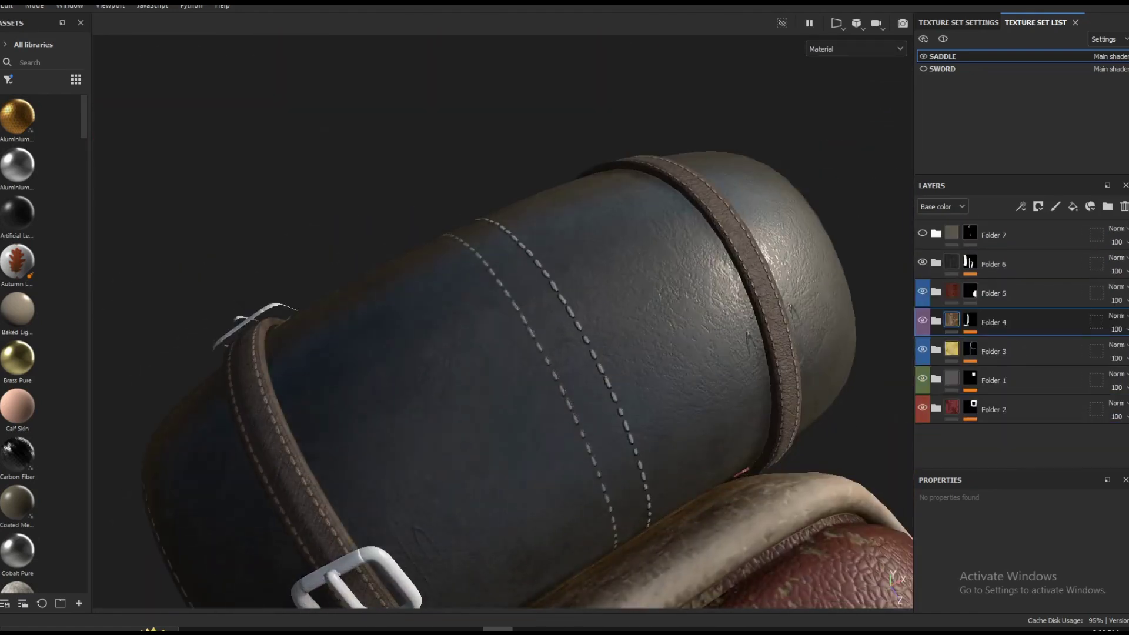
Show the saddle's Folder 7 and view the finished saddle with its rolled bedding.
{"action": "left_click", "coordinate": [923, 234]}
{"action": "left_click_drag", "start_coordinate": [503, 320], "coordinate": [423, 321], "text": "alt"}
{"action": "scroll", "coordinate": [503, 321], "scroll_direction": "down", "scroll_amount": 5}
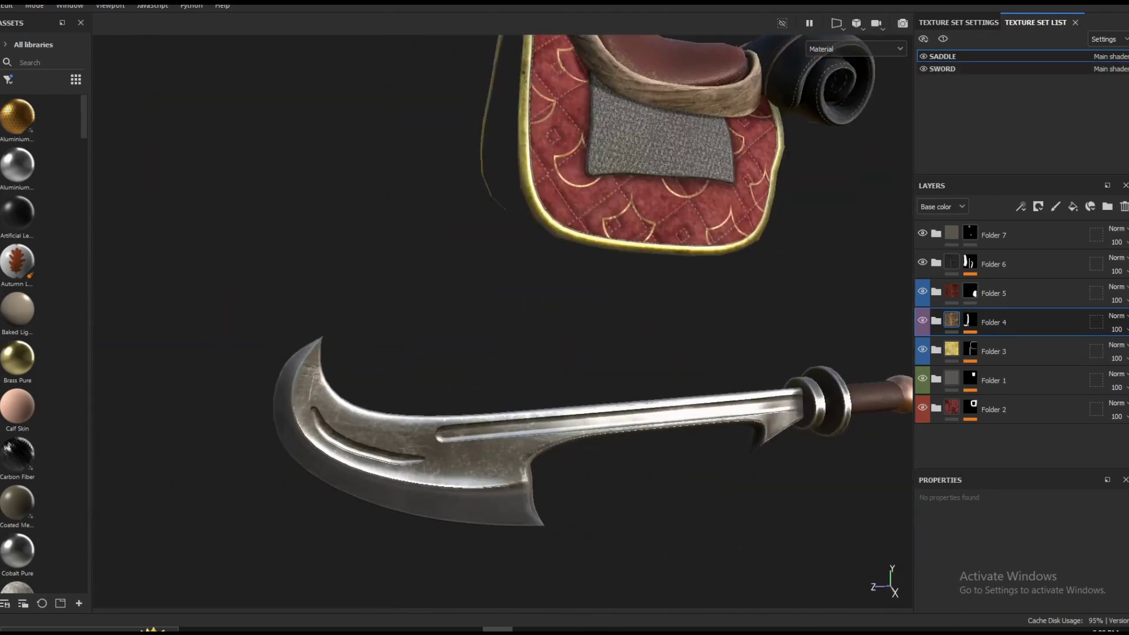
Select the SWORD texture set, collapse the Steel Scratched folder and hide the sword's material folders.
{"action": "left_click", "coordinate": [942, 68]}
{"action": "left_click", "coordinate": [936, 291]}
{"action": "scroll", "coordinate": [503, 320], "scroll_direction": "down", "scroll_amount": 3}
{"action": "left_click", "coordinate": [923, 291]}
{"action": "left_click", "coordinate": [923, 234]}
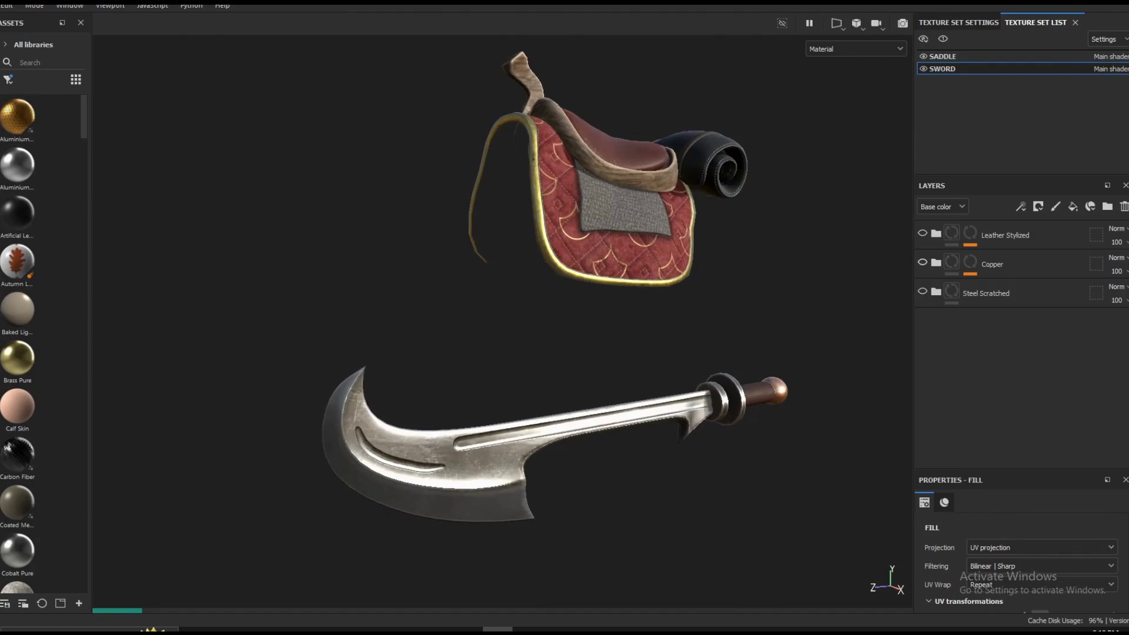
{"action": "scroll", "coordinate": [673, 432], "scroll_direction": "up", "scroll_amount": 5}
{"action": "left_click_drag", "start_coordinate": [674, 432], "coordinate": [644, 438], "text": "alt"}
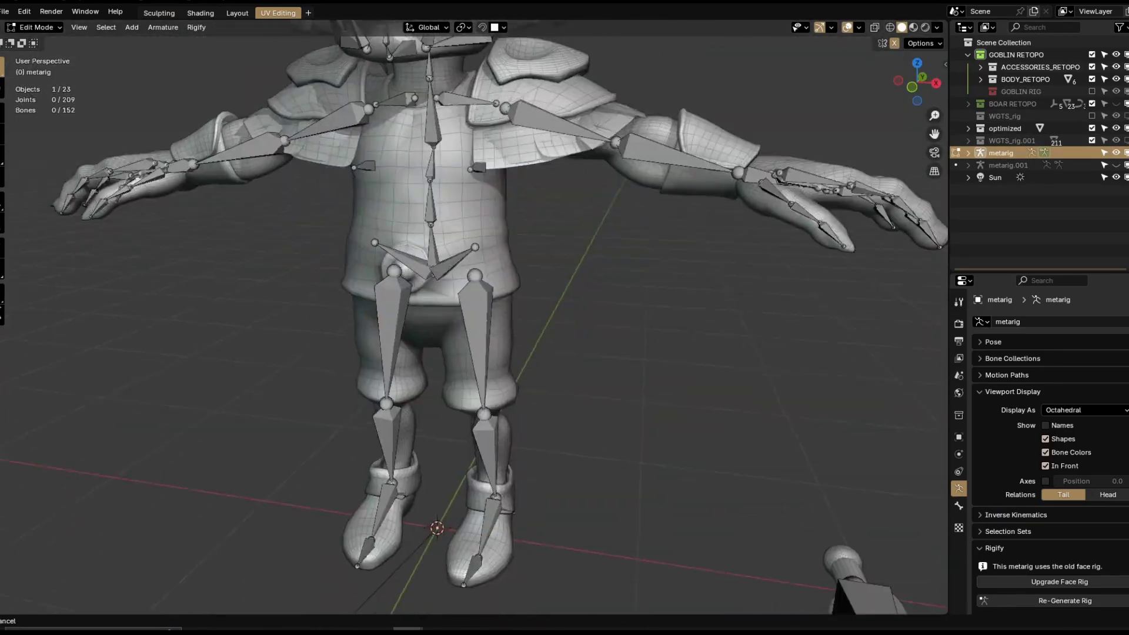
Leave Edit Mode on the goblin's metarig, hide it and enable the GOBLIN RIG collection.
{"action": "scroll", "coordinate": [512, 294], "scroll_direction": "down", "scroll_amount": 2}
{"action": "middle_click_drag", "start_coordinate": [494, 264], "coordinate": [529, 265]}
{"action": "middle_click_drag", "start_coordinate": [506, 235], "coordinate": [506, 365], "text": "shift"}
{"action": "key", "text": "Tab"}
{"action": "scroll", "coordinate": [1053, 459], "scroll_direction": "down", "scroll_amount": 2}
{"action": "left_click", "coordinate": [1116, 152]}
{"action": "left_click", "coordinate": [1092, 92]}
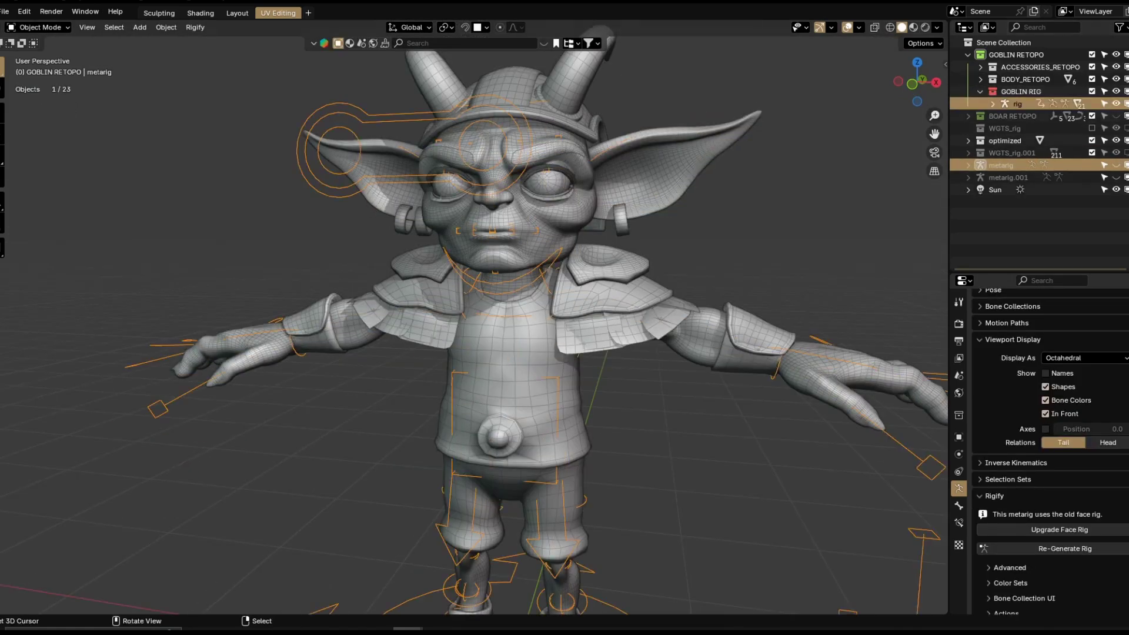
Switch the goblin rig to Pose Mode and move its torso control to test the deformation.
{"action": "scroll", "coordinate": [564, 353], "scroll_direction": "down", "scroll_amount": 4}
{"action": "right_click", "coordinate": [565, 487]}
{"action": "key", "text": "ctrl+Tab"}
{"action": "scroll", "coordinate": [488, 264], "scroll_direction": "up", "scroll_amount": 7}
{"action": "middle_click_drag", "start_coordinate": [488, 253], "coordinate": [491, 324], "text": "shift"}
{"action": "middle_click_drag", "start_coordinate": [547, 318], "coordinate": [470, 314]}
{"action": "scroll", "coordinate": [529, 317], "scroll_direction": "up", "scroll_amount": 2}
{"action": "right_click", "coordinate": [560, 314]}
{"action": "key", "text": "g"}
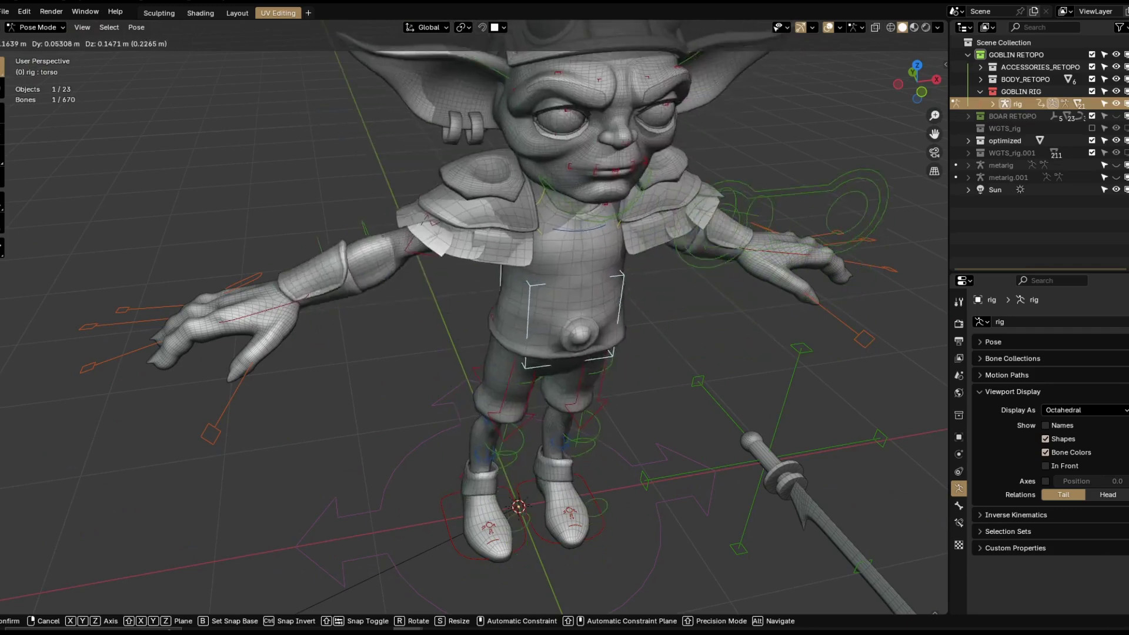
{"action": "mouse_move", "coordinate": [529, 329]}
{"action": "middle_mouse_down"}
{"action": "mouse_move", "coordinate": [564, 324]}
{"action": "mouse_move", "coordinate": [550, 331]}
{"action": "middle_mouse_up"}
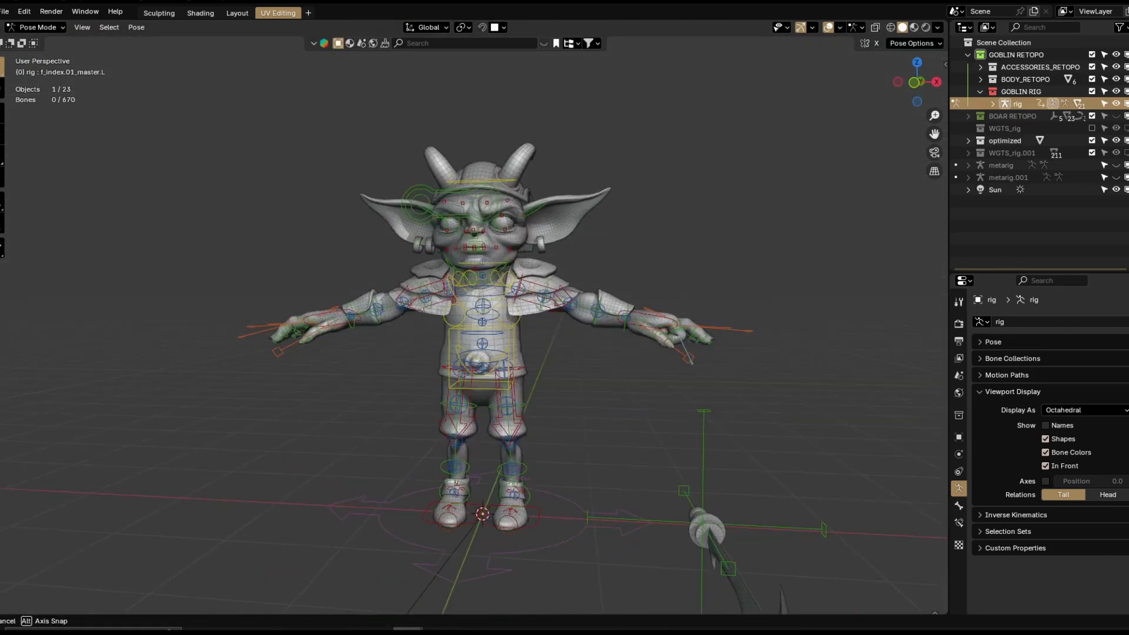
Display the goblin rig's transform and rig layer controls, and leave Pose Mode.
{"action": "key", "text": "n"}
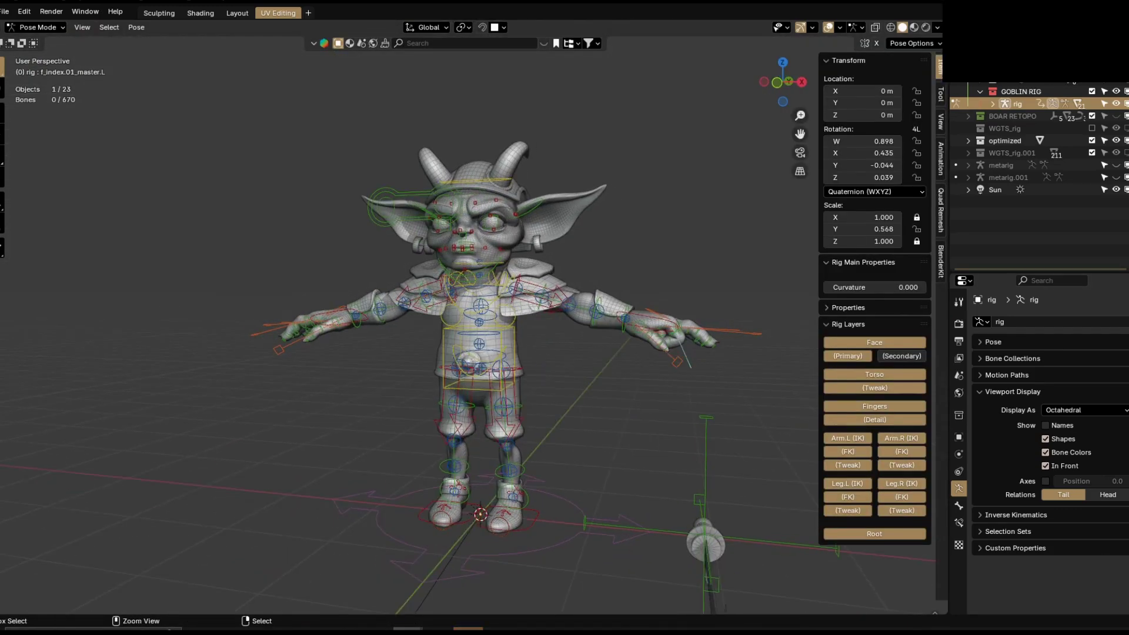
{"action": "key", "text": "ctrl+Tab"}
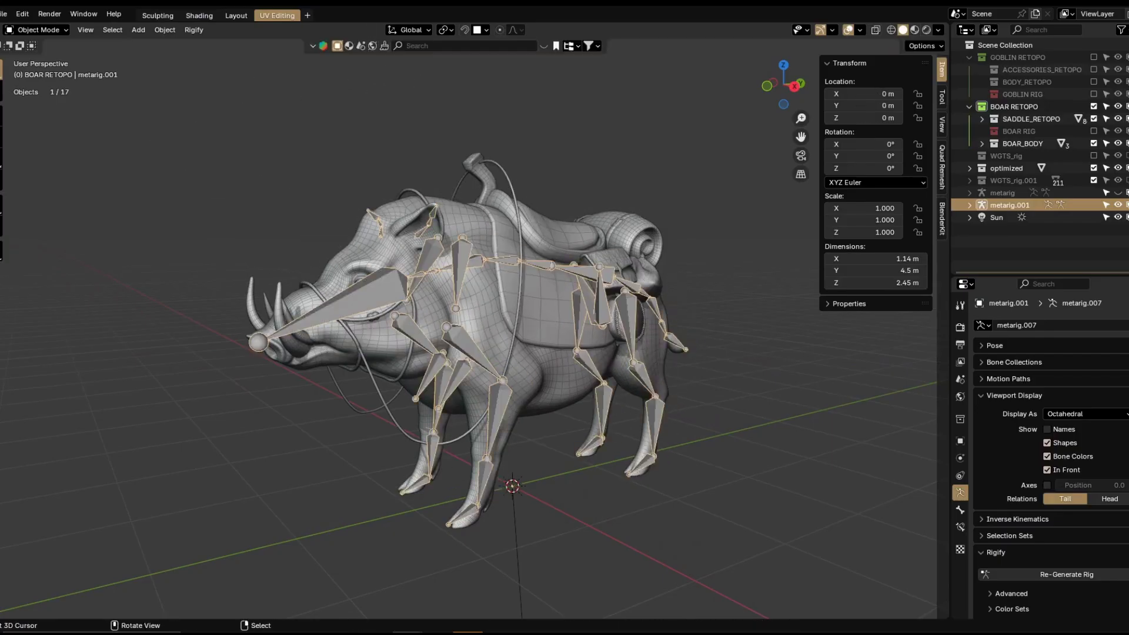
Swap the boar's visible metarig for the BOAR RIG collection and enter Pose Mode.
{"action": "scroll", "coordinate": [469, 332], "scroll_direction": "up", "scroll_amount": 3}
{"action": "middle_click_drag", "start_coordinate": [529, 329], "coordinate": [500, 330]}
{"action": "key", "text": "slash"}
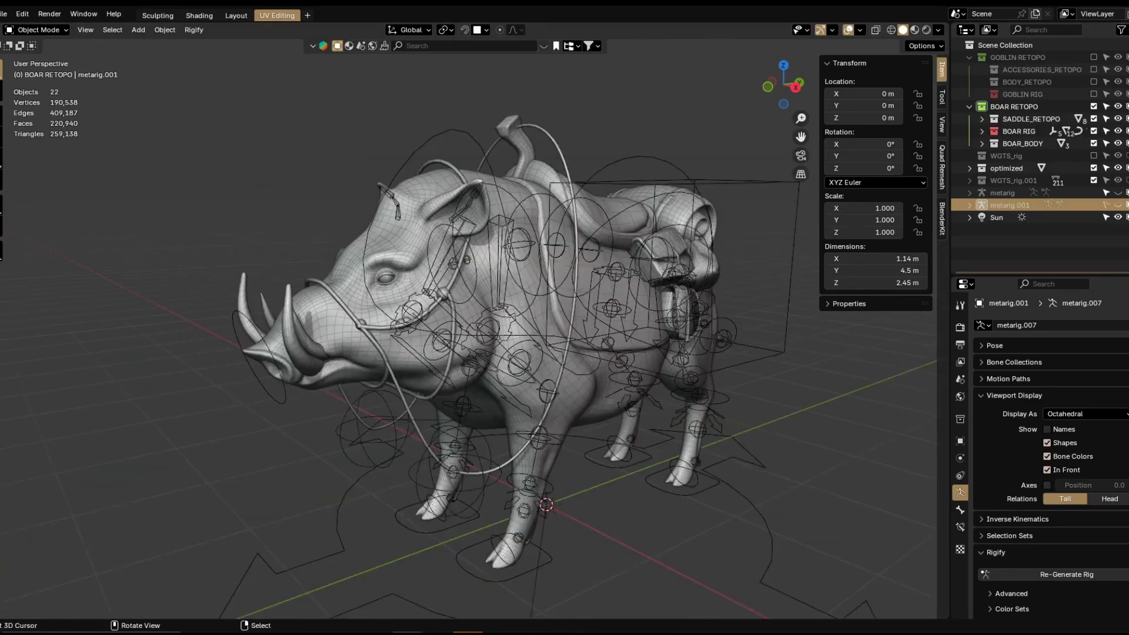
{"action": "key", "text": "ctrl+Tab"}
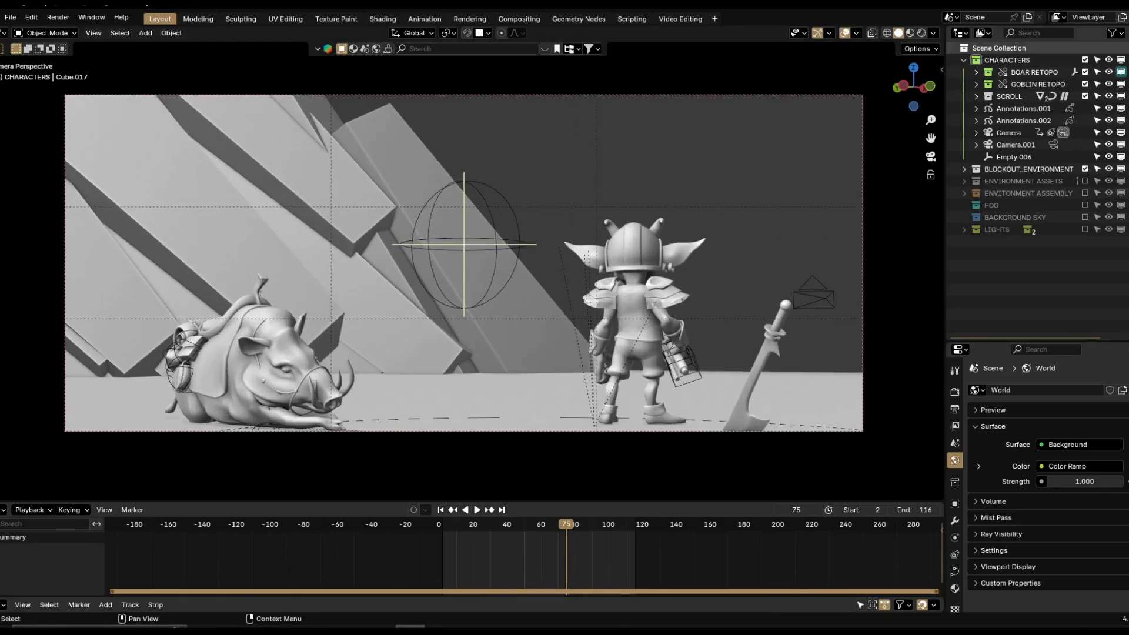
Collapse the CHARACTERS collection, leave the camera view and select the blockout's ground plane.
{"action": "left_click", "coordinate": [964, 60]}
{"action": "middle_click_drag", "start_coordinate": [471, 264], "coordinate": [506, 318]}
{"action": "scroll", "coordinate": [471, 295], "scroll_direction": "down", "scroll_amount": 5}
{"action": "scroll", "coordinate": [518, 306], "scroll_direction": "up", "scroll_amount": 2}
{"action": "right_click", "coordinate": [565, 365]}
{"action": "middle_click_drag", "start_coordinate": [482, 411], "coordinate": [529, 335], "text": "shift"}
{"action": "scroll", "coordinate": [530, 335], "scroll_direction": "down", "scroll_amount": 5}
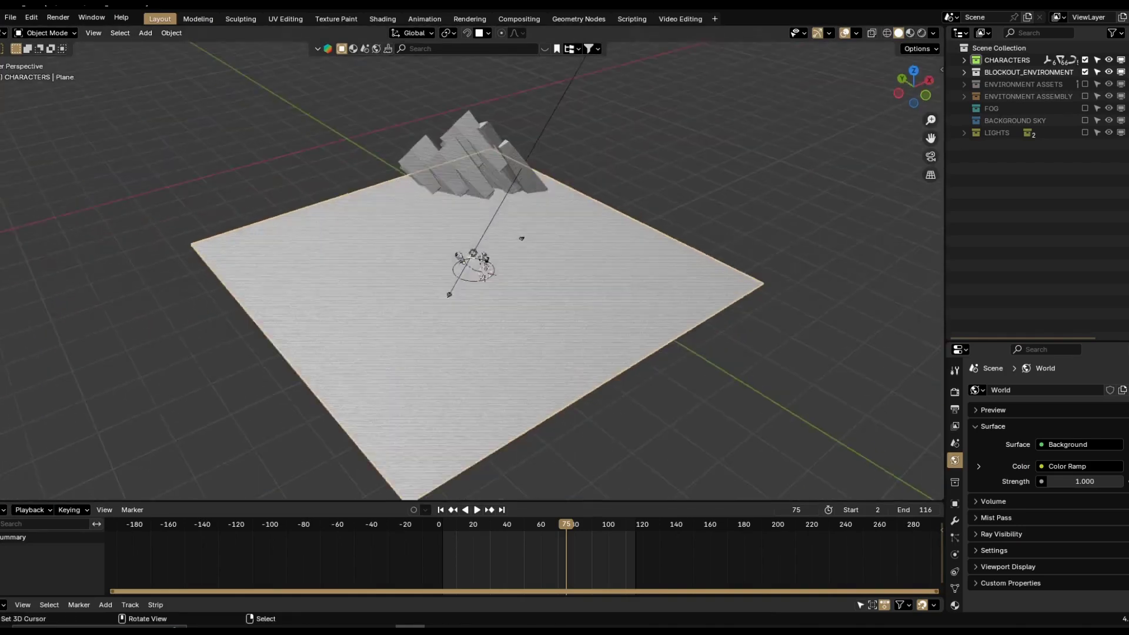
Clear the selection and examine the boar, goblin and sword placed in the blockout scene.
{"action": "scroll", "coordinate": [529, 336], "scroll_direction": "up", "scroll_amount": 5}
{"action": "key", "text": "alt+a"}
{"action": "middle_click_drag", "start_coordinate": [647, 306], "coordinate": [188, 300]}
{"action": "scroll", "coordinate": [470, 264], "scroll_direction": "up", "scroll_amount": 7}
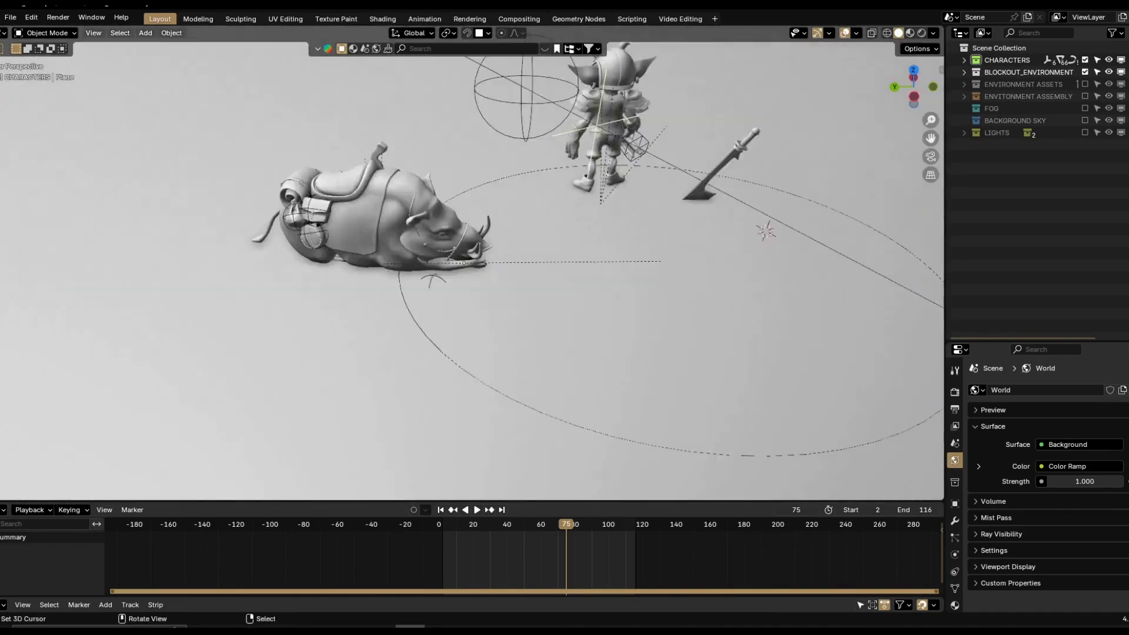
{"action": "middle_click_drag", "start_coordinate": [494, 206], "coordinate": [483, 365], "text": "shift"}
{"action": "middle_click_drag", "start_coordinate": [482, 365], "coordinate": [494, 235]}
{"action": "middle_click_drag", "start_coordinate": [617, 270], "coordinate": [411, 306]}
{"action": "middle_click_drag", "start_coordinate": [412, 306], "coordinate": [420, 282], "text": "shift"}
{"action": "middle_click_drag", "start_coordinate": [459, 282], "coordinate": [541, 276]}
Return to the camera view and play the animation, stopping at frame 87.
{"action": "key", "text": "KP_0"}
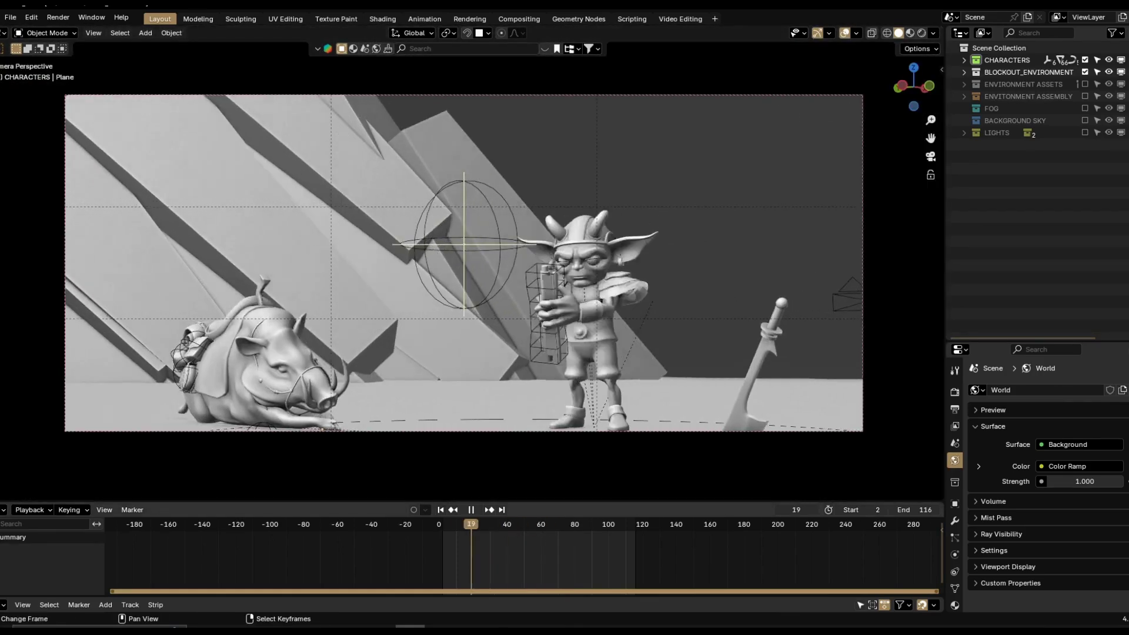
{"action": "key", "text": "space"}
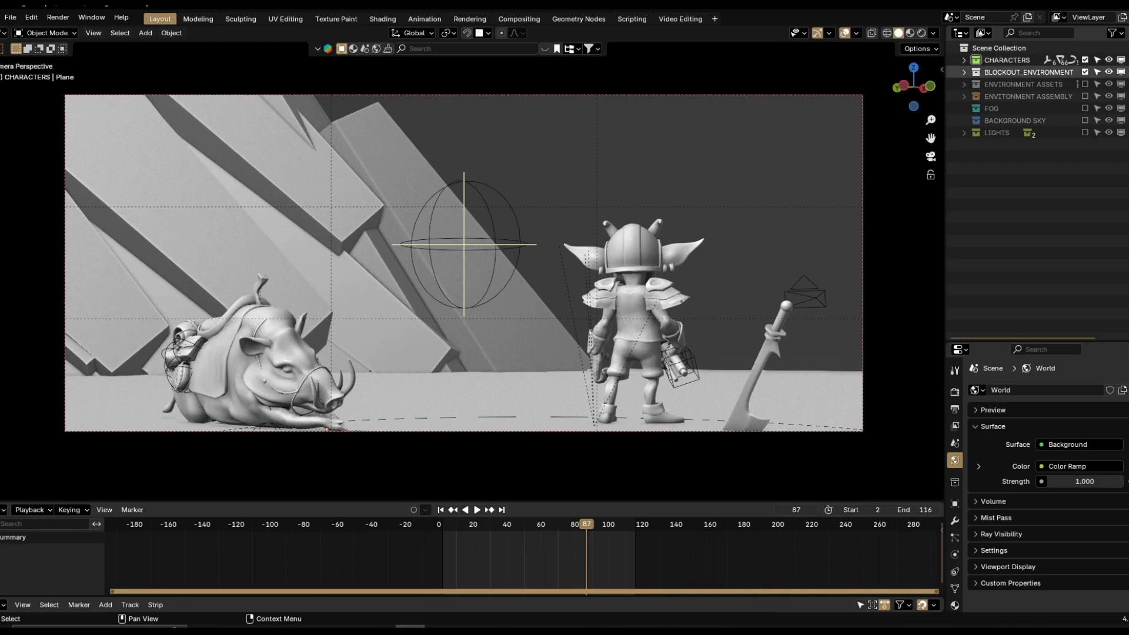
Enable and expand the ENVIRONMENT ASSETS collection, collapse MUSHROOMS, and bring the rock assets into view.
{"action": "left_click", "coordinate": [964, 84]}
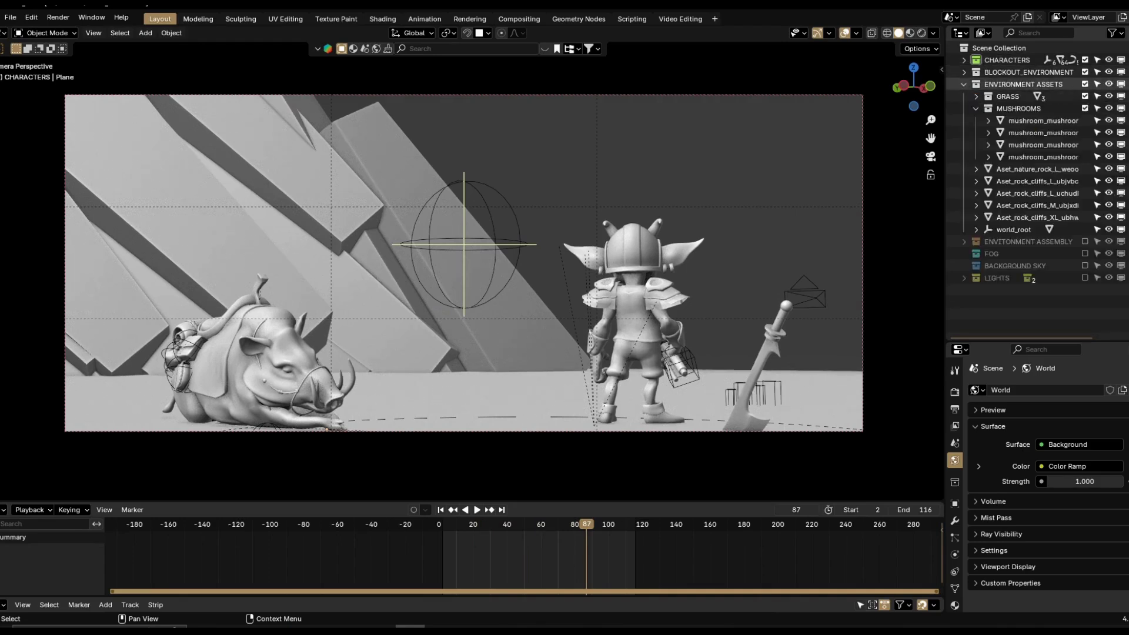
{"action": "left_click", "coordinate": [975, 108]}
{"action": "middle_click_drag", "start_coordinate": [470, 236], "coordinate": [477, 330]}
{"action": "scroll", "coordinate": [470, 264], "scroll_direction": "down", "scroll_amount": 10}
{"action": "middle_click_drag", "start_coordinate": [470, 283], "coordinate": [435, 259]}
{"action": "scroll", "coordinate": [412, 236], "scroll_direction": "up", "scroll_amount": 3}
Select the tall XL cliff rock and move it away from the neighboring rock assets.
{"action": "right_click", "coordinate": [435, 224]}
{"action": "key", "text": "KP_Decimal"}
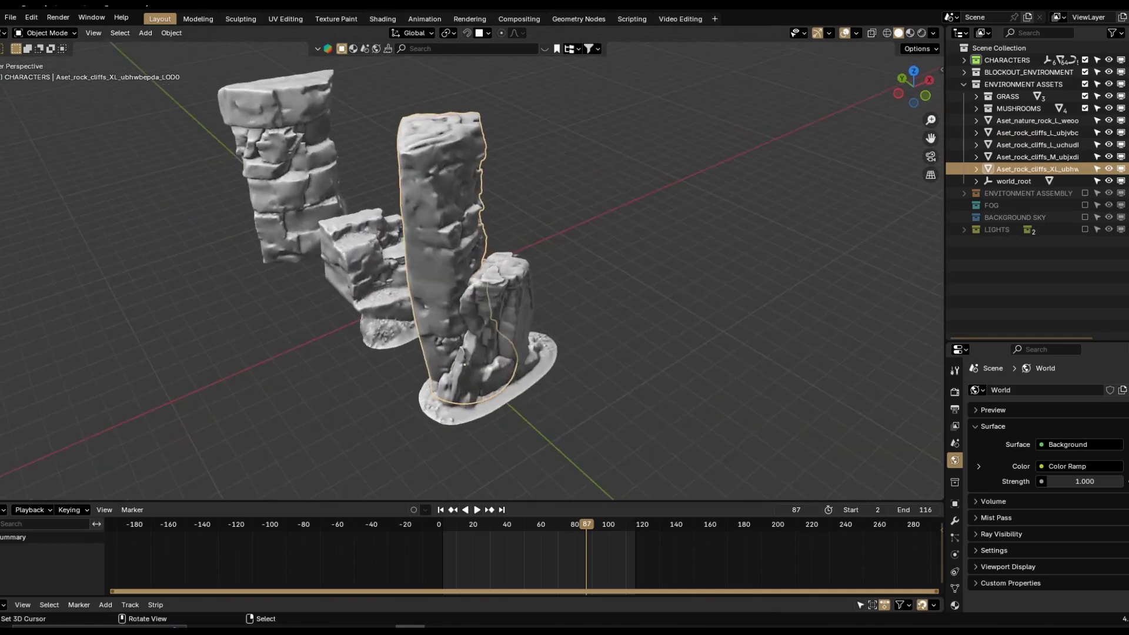
{"action": "scroll", "coordinate": [471, 265], "scroll_direction": "up", "scroll_amount": 3}
{"action": "middle_click_drag", "start_coordinate": [506, 288], "coordinate": [605, 274]}
{"action": "scroll", "coordinate": [471, 265], "scroll_direction": "down", "scroll_amount": 3}
{"action": "key", "text": "g"}
{"action": "left_click", "coordinate": [618, 282]}
{"action": "scroll", "coordinate": [588, 276], "scroll_direction": "down", "scroll_amount": 7}
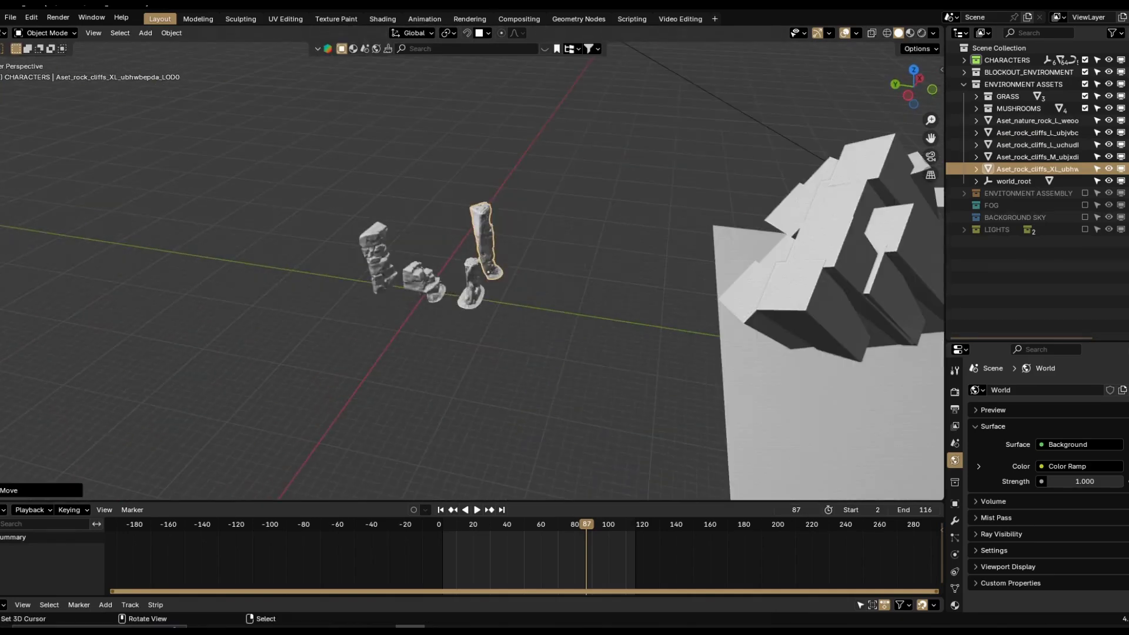
Isolate the rock assets in local view, display them with their materials, and clear the selection.
{"action": "left_click_drag", "start_coordinate": [269, 189], "coordinate": [515, 315]}
{"action": "key", "text": "KP_Divide"}
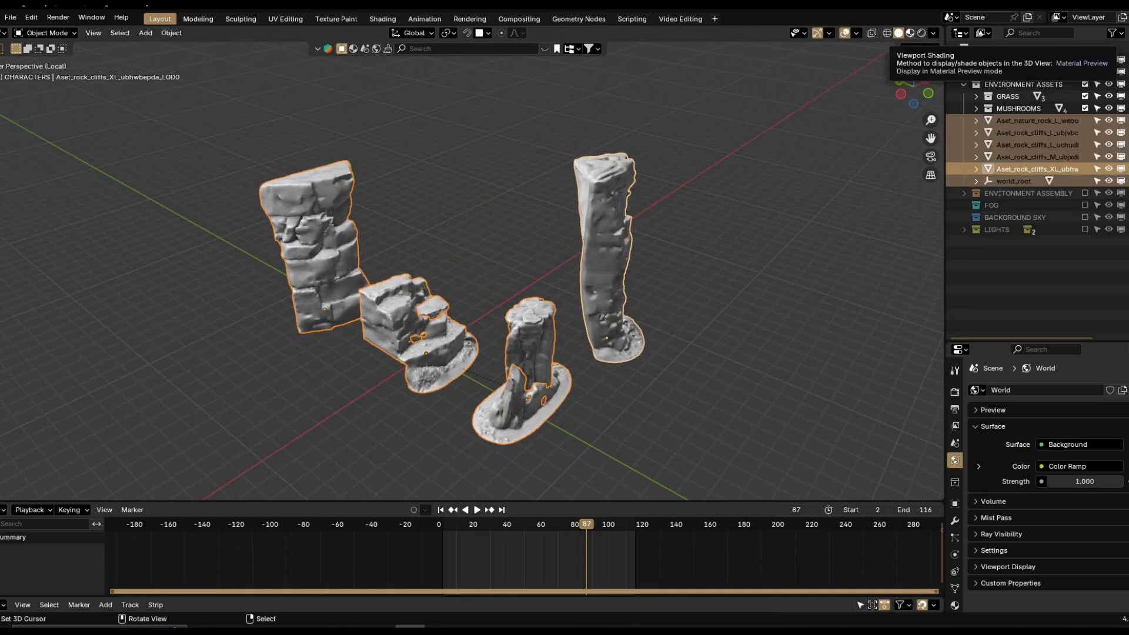
{"action": "left_click", "coordinate": [910, 33]}
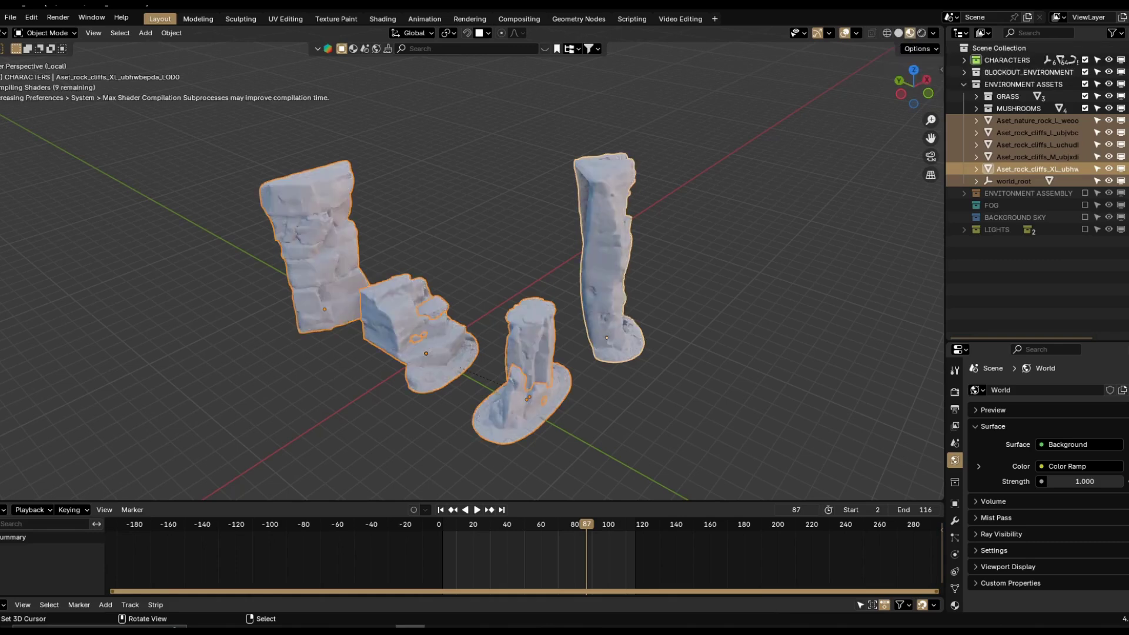
{"action": "key", "text": "alt+a"}
Select the stepped L cliff rock and move it back, clear of the smaller rock it overlaps.
{"action": "scroll", "coordinate": [447, 306], "scroll_direction": "up", "scroll_amount": 1}
{"action": "middle_click_drag", "start_coordinate": [459, 306], "coordinate": [429, 306]}
{"action": "right_click", "coordinate": [420, 330]}
{"action": "scroll", "coordinate": [430, 318], "scroll_direction": "down", "scroll_amount": 1}
{"action": "scroll", "coordinate": [471, 265], "scroll_direction": "up", "scroll_amount": 1}
{"action": "key", "text": "g"}
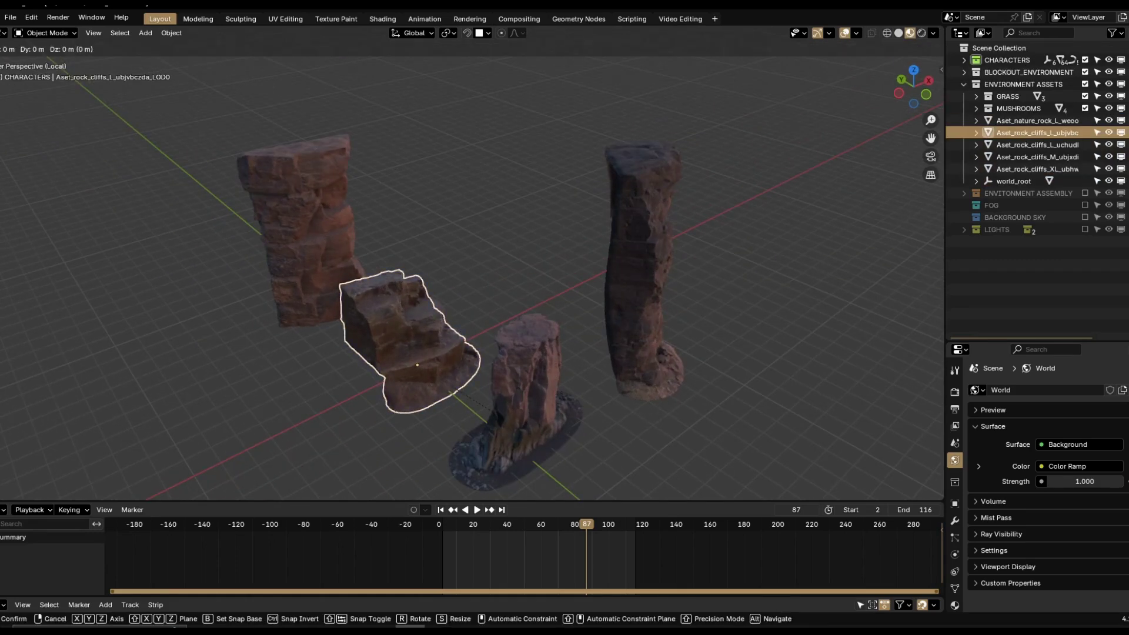
{"action": "left_click", "coordinate": [473, 259]}
Select the small L cliff rock near the origin and move it horizontally away, with the Z axis locked.
{"action": "right_click", "coordinate": [410, 340]}
{"action": "scroll", "coordinate": [410, 340], "scroll_direction": "up", "scroll_amount": 1}
{"action": "key", "text": "g"}
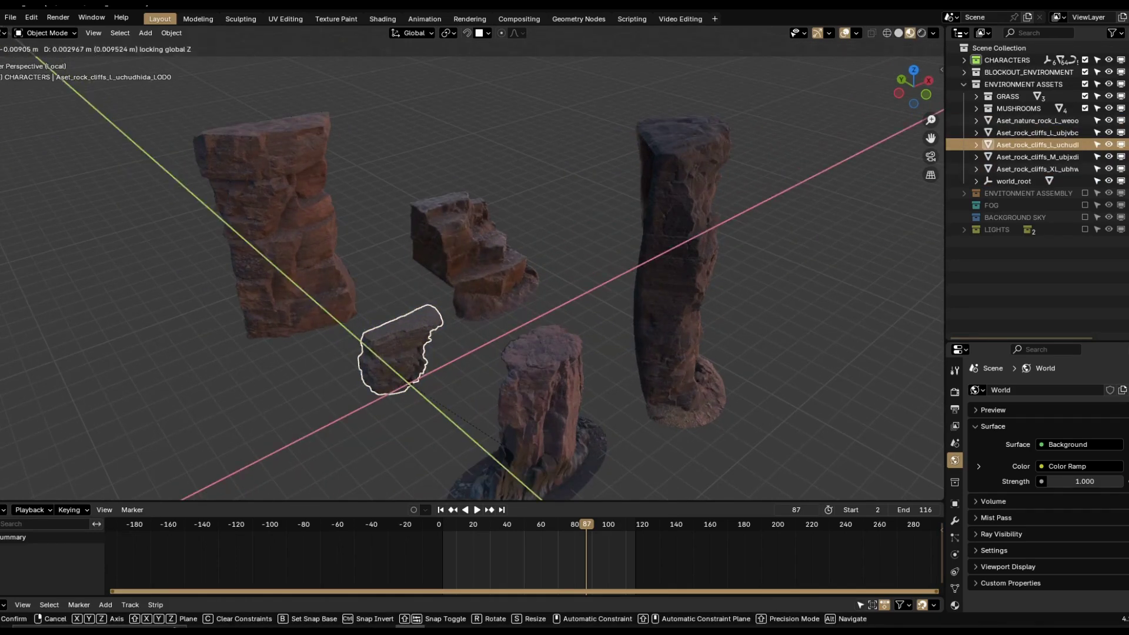
{"action": "key", "text": "Return"}
Examine the textured cliff rocks up close and select the small grass asset at the origin.
{"action": "scroll", "coordinate": [470, 265], "scroll_direction": "up", "scroll_amount": 6}
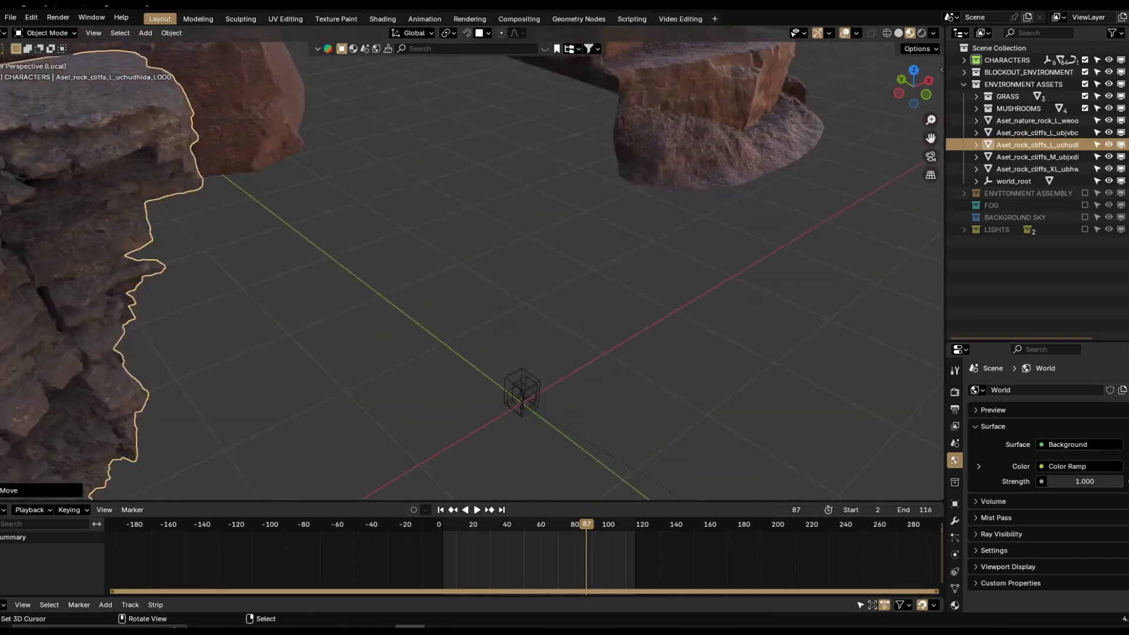
{"action": "scroll", "coordinate": [471, 264], "scroll_direction": "down", "scroll_amount": 8}
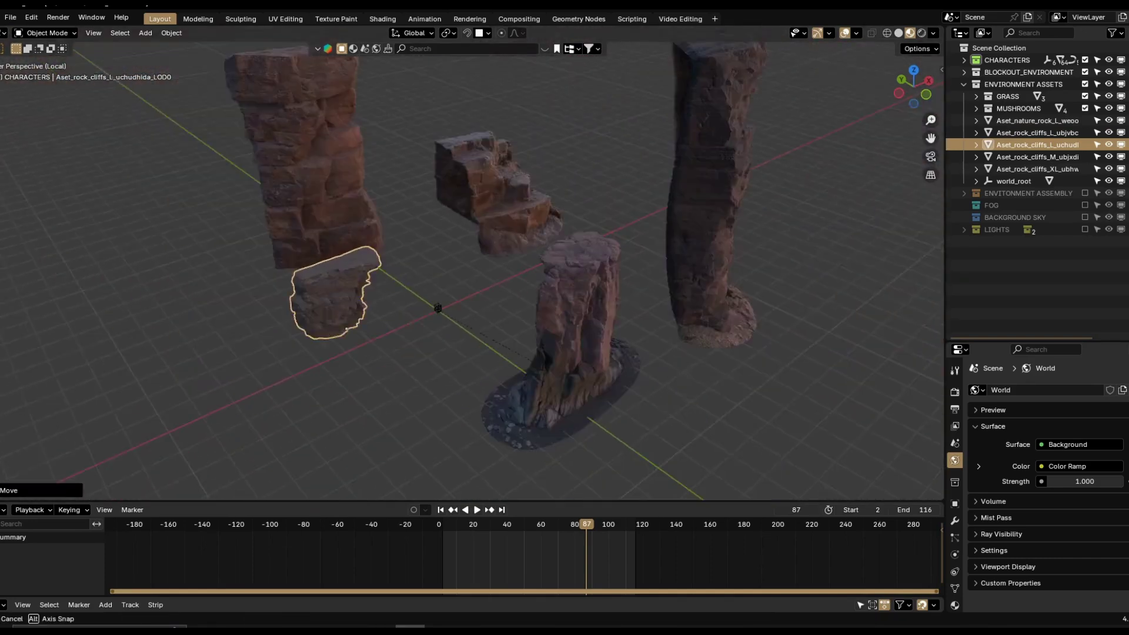
{"action": "middle_click_drag", "start_coordinate": [706, 276], "coordinate": [234, 237]}
{"action": "right_click", "coordinate": [427, 347]}
{"action": "middle_click_drag", "start_coordinate": [427, 347], "coordinate": [394, 344]}
{"action": "scroll", "coordinate": [471, 265], "scroll_direction": "up", "scroll_amount": 4}
{"action": "middle_click_drag", "start_coordinate": [529, 294], "coordinate": [347, 288]}
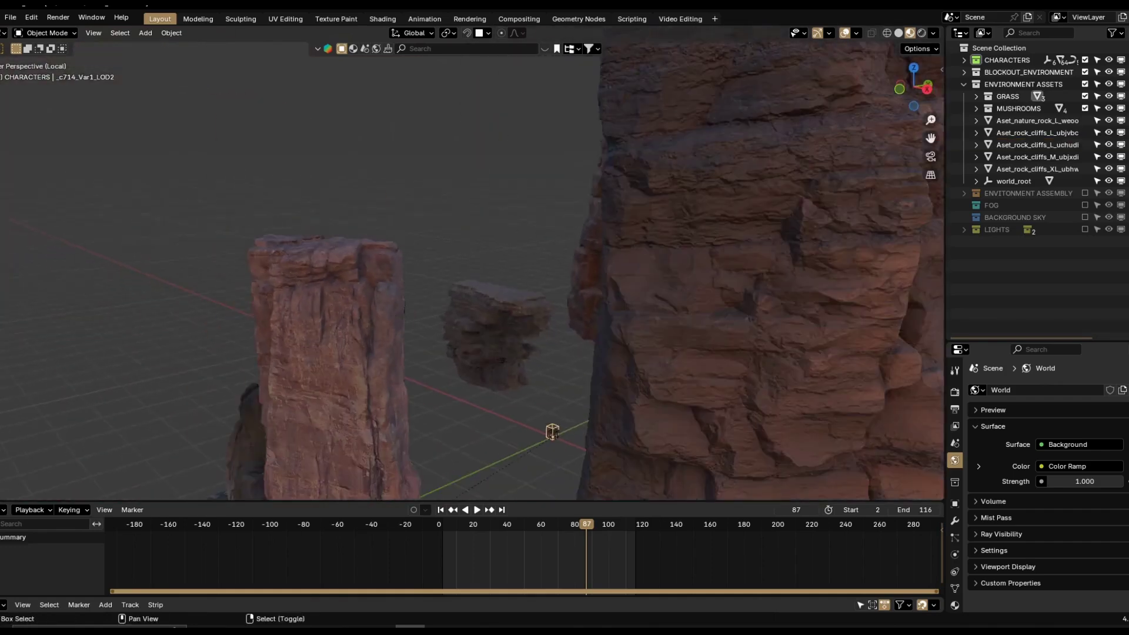
{"action": "middle_click_drag", "start_coordinate": [600, 253], "coordinate": [441, 314], "text": "shift"}
Return the viewport to solid shading and exclude the ENVIRONMENT ASSETS collection.
{"action": "left_click", "coordinate": [898, 33]}
{"action": "scroll", "coordinate": [794, 94], "scroll_direction": "down", "scroll_amount": 5}
{"action": "mouse_move", "coordinate": [776, 82]}
{"action": "middle_mouse_down"}
{"action": "mouse_move", "coordinate": [882, 100]}
{"action": "mouse_move", "coordinate": [953, 60]}
{"action": "middle_mouse_up"}
{"action": "scroll", "coordinate": [882, 100], "scroll_direction": "down", "scroll_amount": 3}
{"action": "left_click", "coordinate": [1086, 84]}
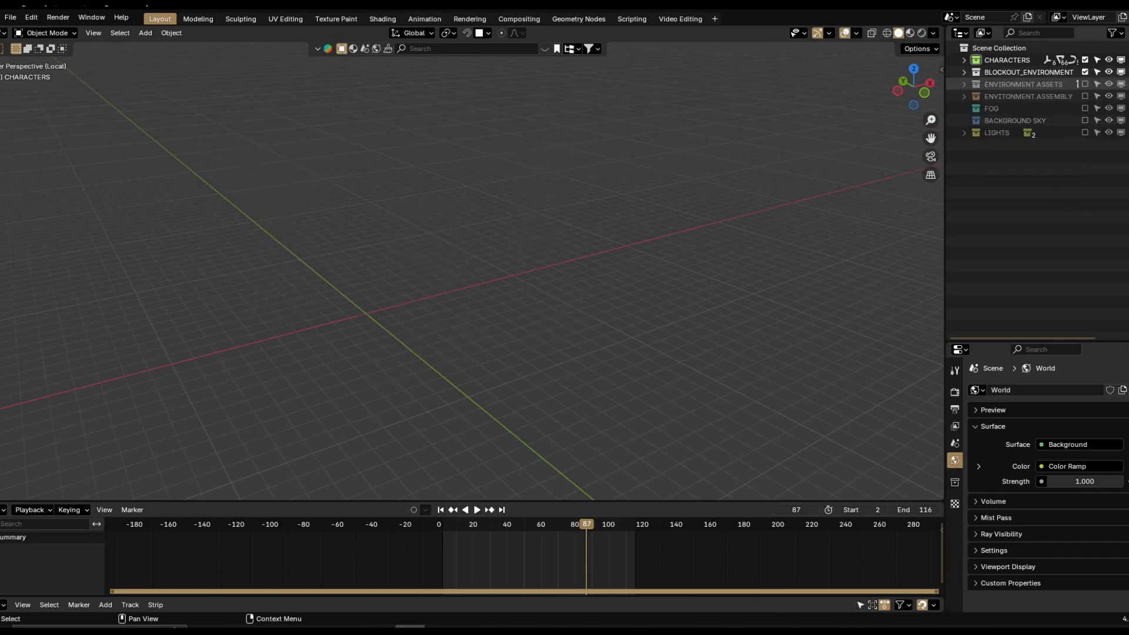
Leave local view and enable ENVITONMENT ASSEMBLY in place of BLOCKOUT_ENVIRONMENT, viewing the whole assembled scene.
{"action": "key", "text": "KP_Divide"}
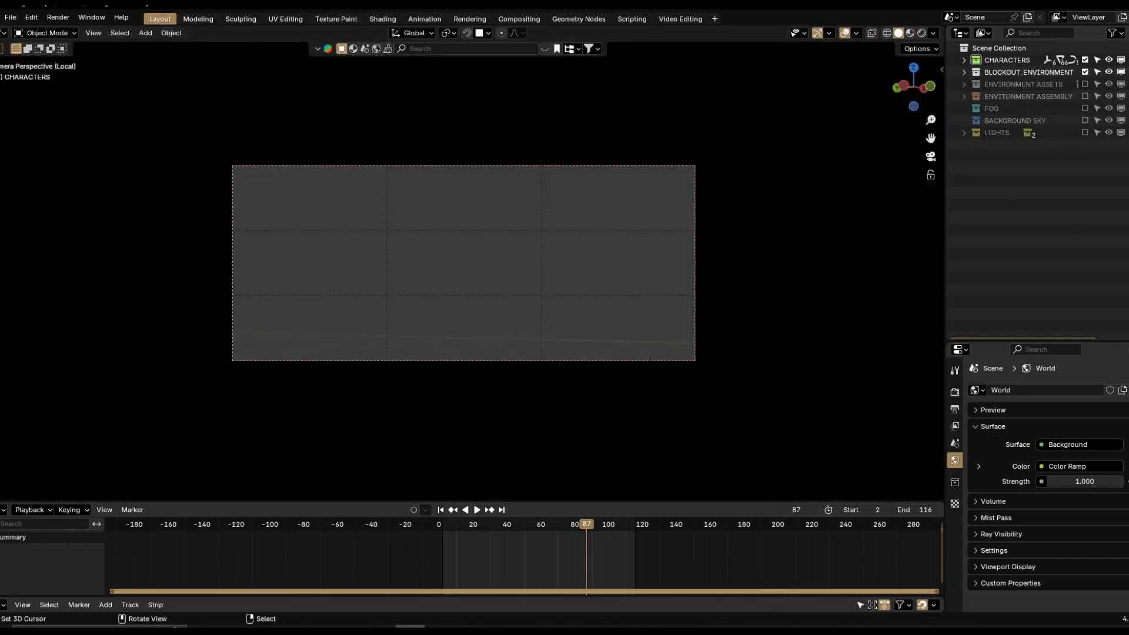
{"action": "key", "text": "KP_0"}
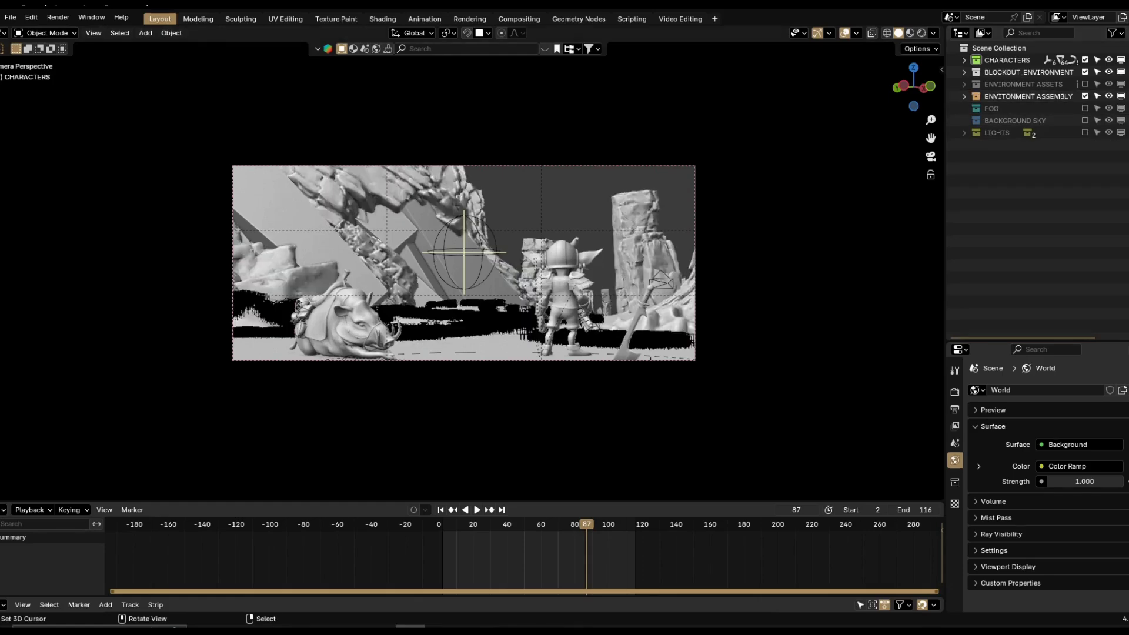
{"action": "middle_click_drag", "start_coordinate": [470, 265], "coordinate": [505, 320]}
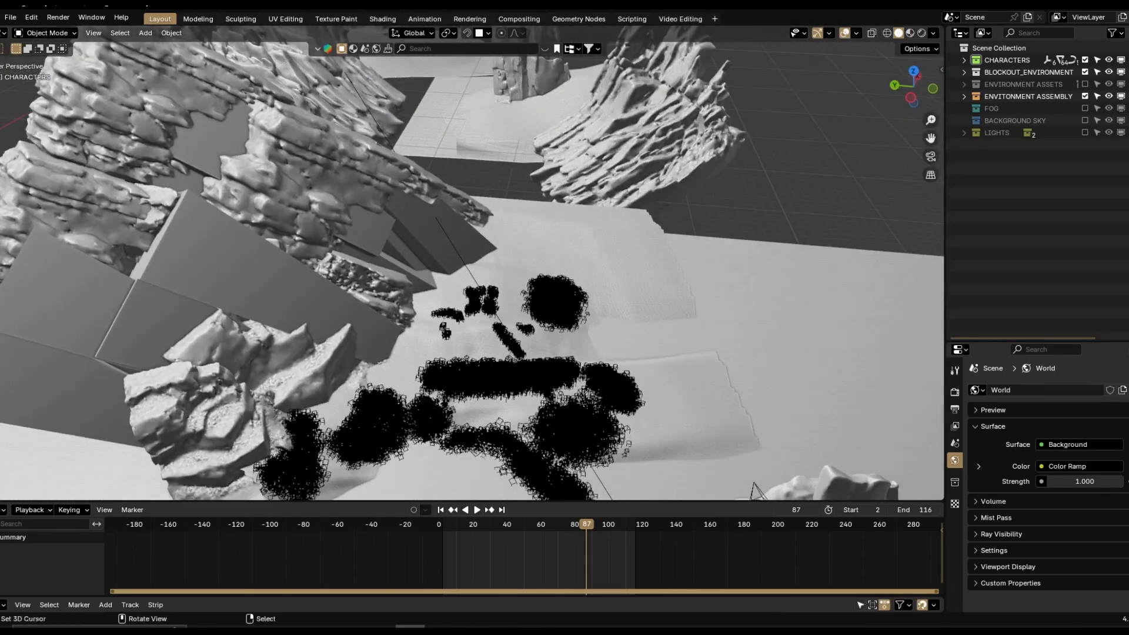
{"action": "left_click", "coordinate": [1085, 73]}
{"action": "scroll", "coordinate": [576, 282], "scroll_direction": "down", "scroll_amount": 2}
{"action": "middle_click_drag", "start_coordinate": [577, 282], "coordinate": [527, 266]}
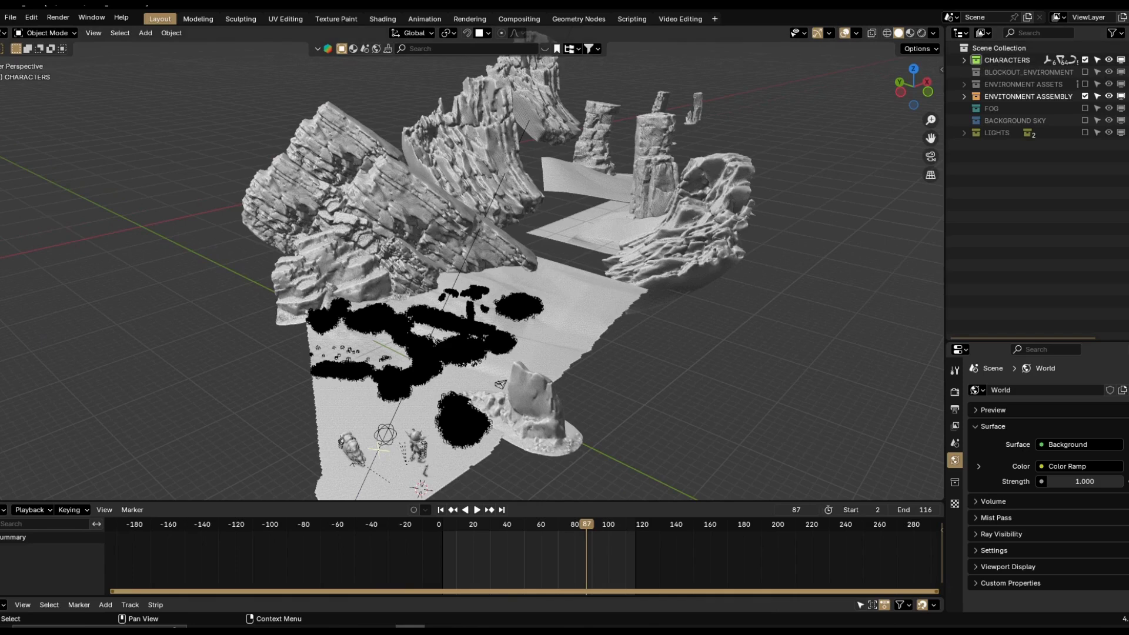
Color the viewport objects randomly, show the ground plane's modifiers, and clear the selection.
{"action": "left_click", "coordinate": [934, 33]}
{"action": "left_click", "coordinate": [933, 220]}
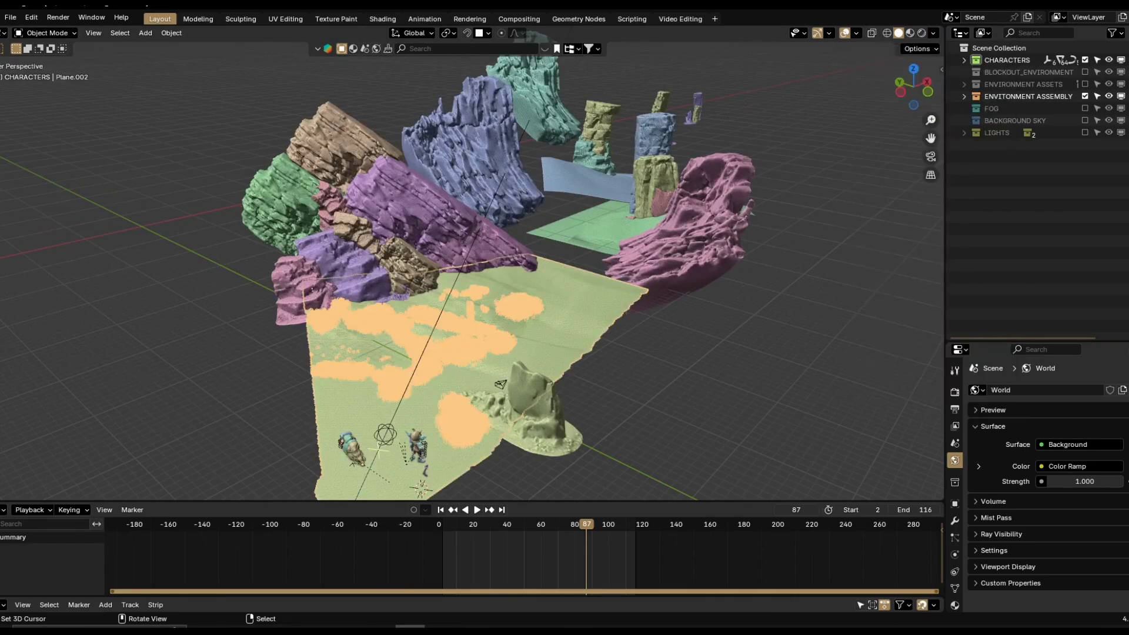
{"action": "left_click", "coordinate": [955, 520]}
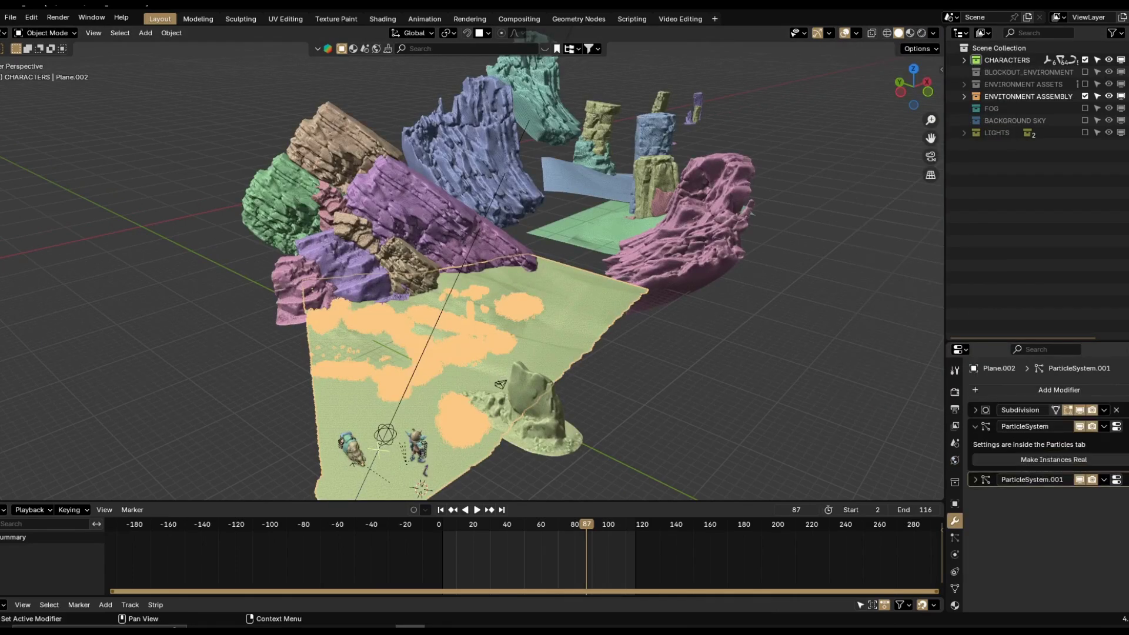
{"action": "key", "text": "alt+a"}
Examine the color-coded rocks, ground and characters throughout the assembled environment.
{"action": "middle_click_drag", "start_coordinate": [470, 283], "coordinate": [506, 259]}
{"action": "scroll", "coordinate": [506, 259], "scroll_direction": "up", "scroll_amount": 4}
{"action": "middle_click_drag", "start_coordinate": [505, 353], "coordinate": [506, 212], "text": "shift"}
{"action": "middle_click_drag", "start_coordinate": [470, 329], "coordinate": [618, 188], "text": "shift"}
{"action": "scroll", "coordinate": [506, 259], "scroll_direction": "up", "scroll_amount": 4}
{"action": "middle_click_drag", "start_coordinate": [506, 235], "coordinate": [353, 276], "text": "shift"}
{"action": "scroll", "coordinate": [470, 265], "scroll_direction": "down", "scroll_amount": 5}
{"action": "middle_click_drag", "start_coordinate": [506, 259], "coordinate": [594, 265], "text": "shift"}
{"action": "scroll", "coordinate": [500, 311], "scroll_direction": "down", "scroll_amount": 3}
{"action": "mouse_move", "coordinate": [394, 212]}
{"action": "middle_mouse_down"}
{"action": "mouse_move", "coordinate": [435, 224]}
{"action": "mouse_move", "coordinate": [412, 217]}
{"action": "middle_mouse_up"}
Play the animation through the camera, scrub to frame 107, and check the rendered preview.
{"action": "key", "text": "KP_0"}
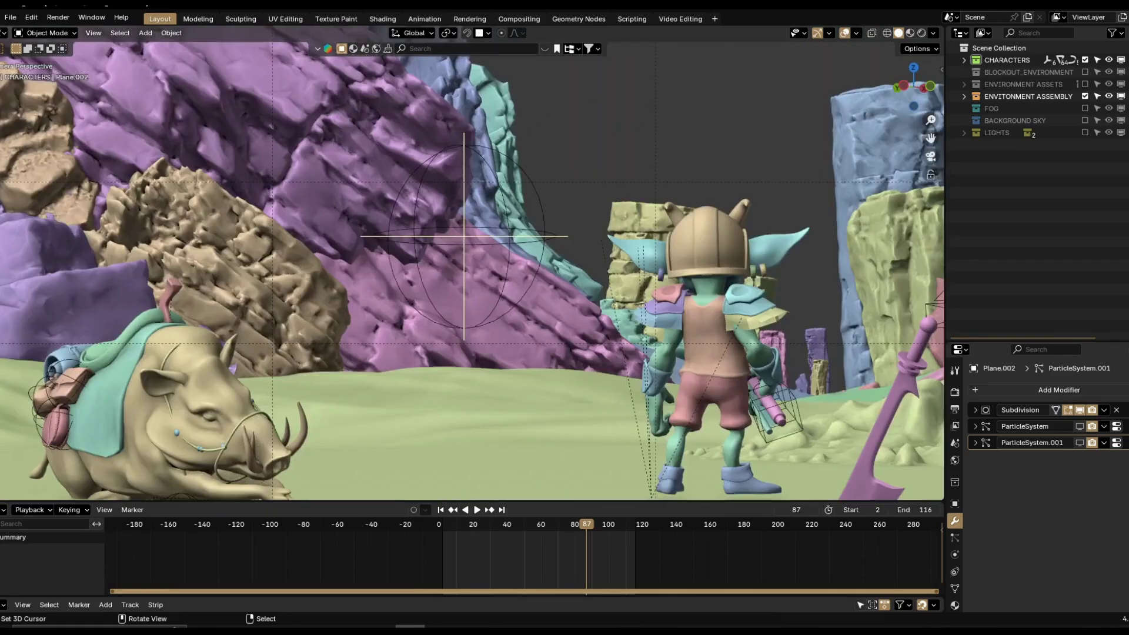
{"action": "key", "text": "space"}
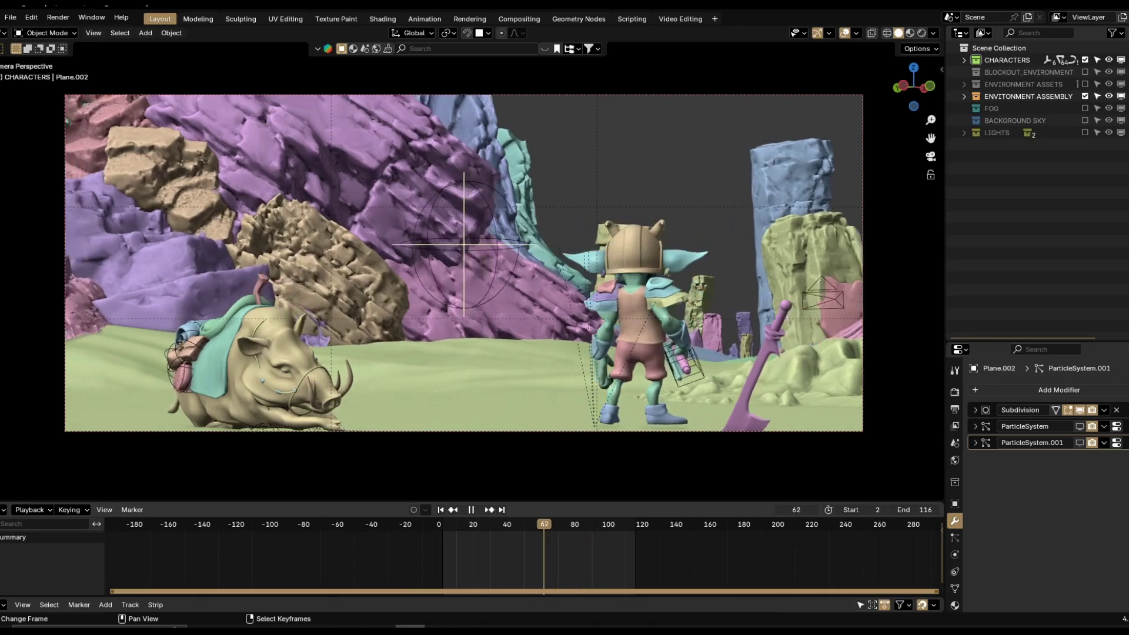
{"action": "left_click_drag", "start_coordinate": [488, 524], "coordinate": [621, 524]}
{"action": "middle_click_drag", "start_coordinate": [577, 352], "coordinate": [500, 393]}
{"action": "key", "text": "KP_0"}
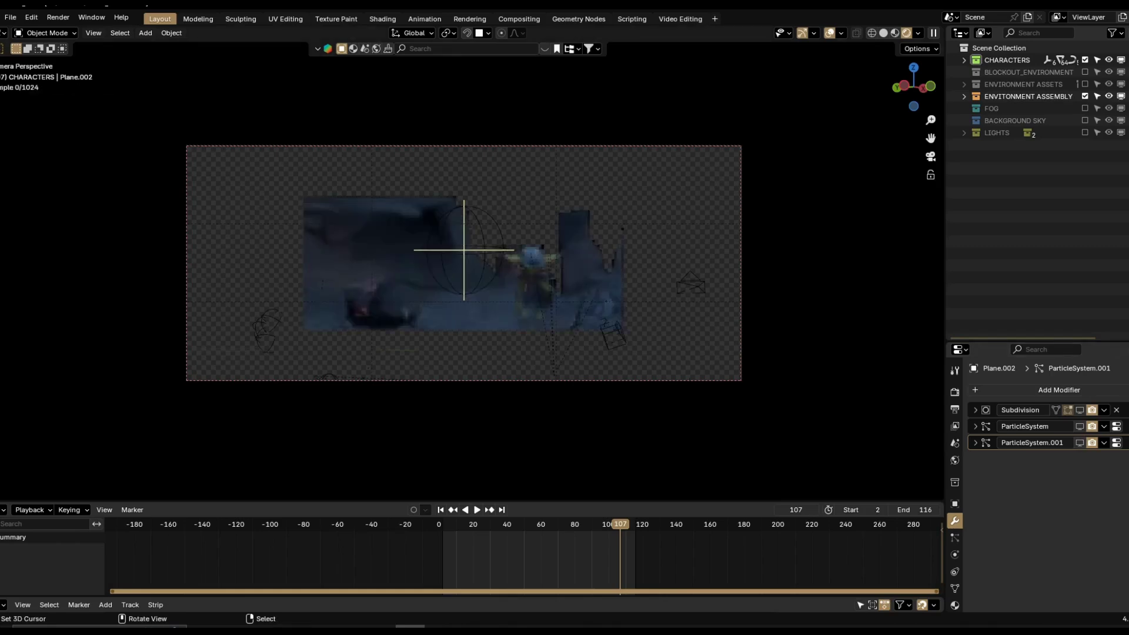
{"action": "scroll", "coordinate": [692, 438], "scroll_direction": "up", "scroll_amount": 3}
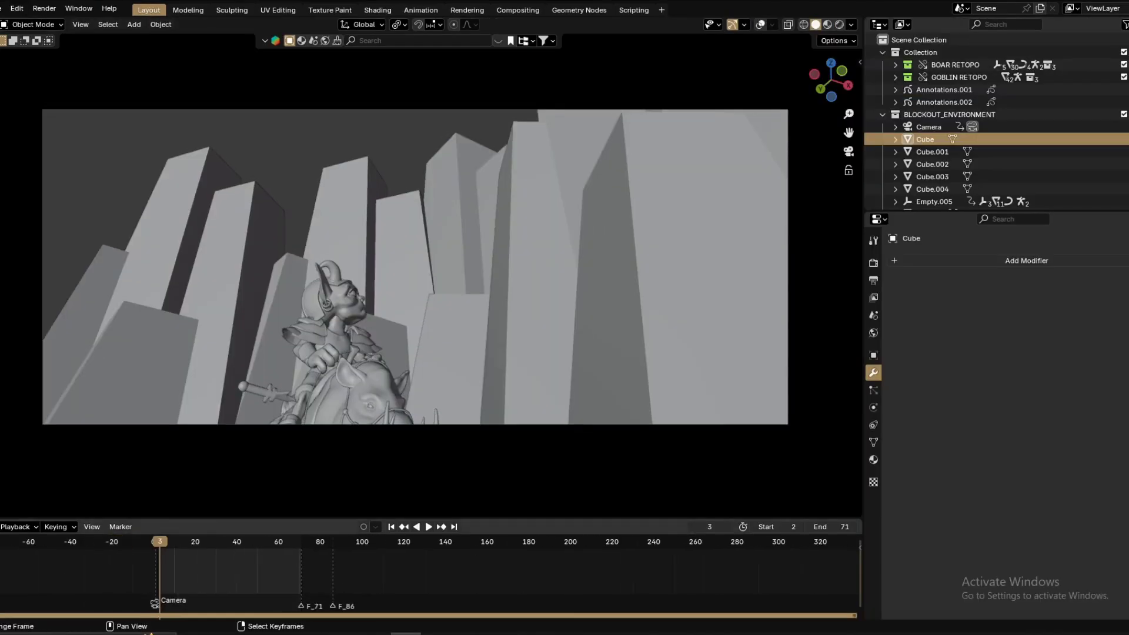
Play the goblin-riding-boar camera shot, stop at frame 66, and examine the blockout pillars around the characters.
{"action": "key", "text": "space"}
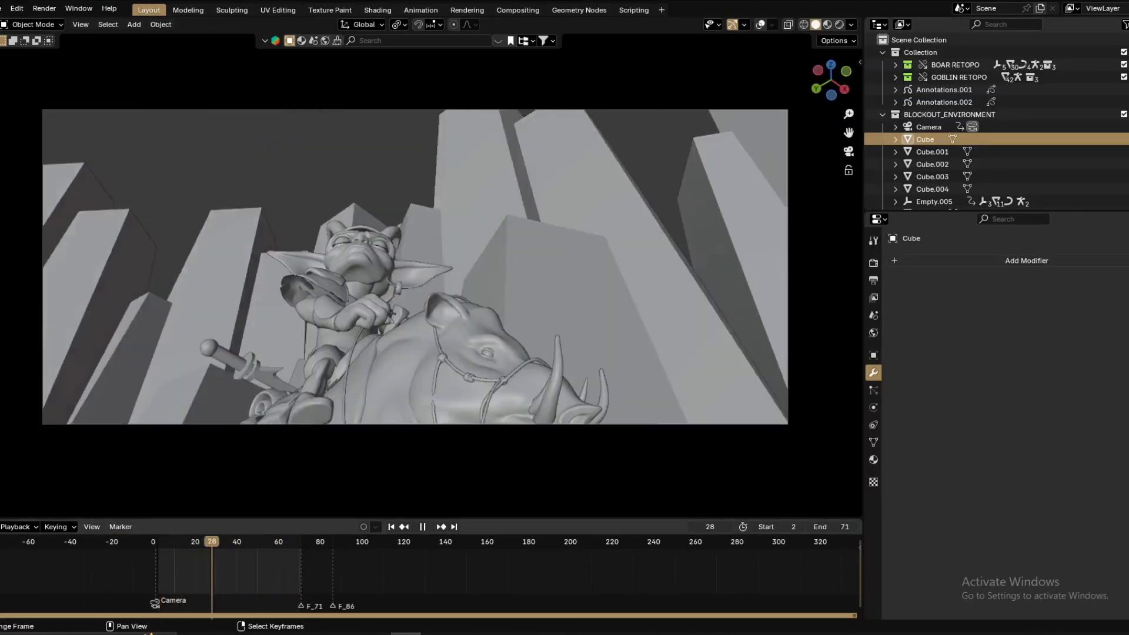
{"action": "key", "text": "space"}
{"action": "middle_click_drag", "start_coordinate": [412, 282], "coordinate": [471, 365]}
{"action": "scroll", "coordinate": [471, 282], "scroll_direction": "down", "scroll_amount": 4}
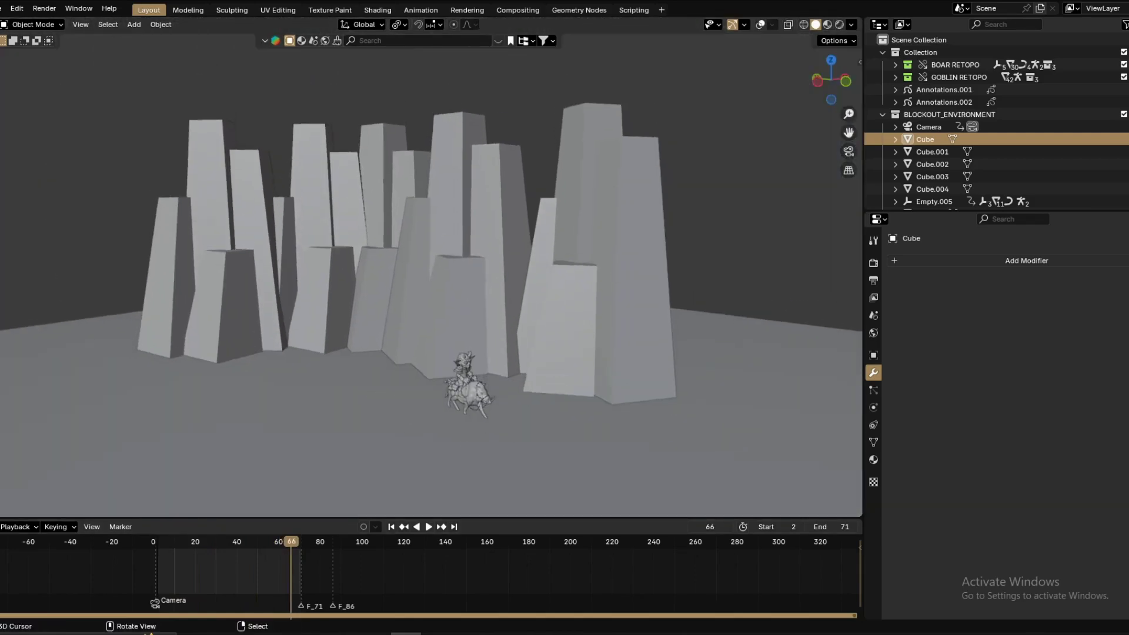
{"action": "scroll", "coordinate": [459, 259], "scroll_direction": "up", "scroll_amount": 2}
{"action": "mouse_move", "coordinate": [459, 271]}
{"action": "middle_mouse_down"}
{"action": "mouse_move", "coordinate": [442, 271]}
{"action": "mouse_move", "coordinate": [453, 306]}
{"action": "mouse_move", "coordinate": [465, 253]}
{"action": "middle_mouse_up"}
{"action": "middle_click_drag", "start_coordinate": [464, 253], "coordinate": [435, 353], "text": "shift"}
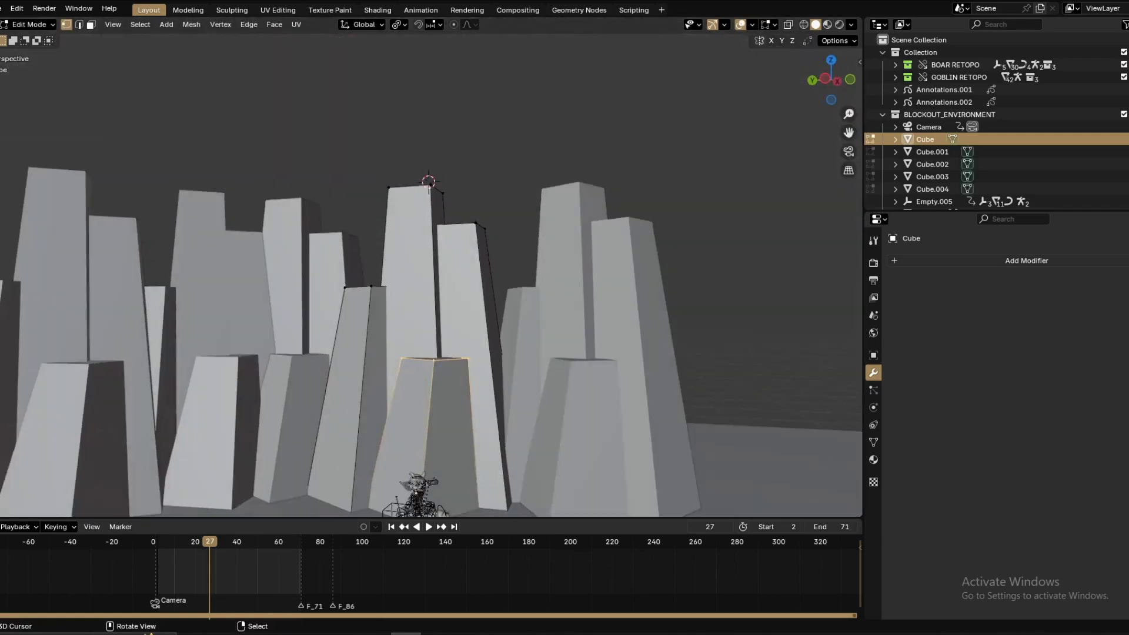
Inspect the blockout pillar meshes in Edit Mode from several angles, and return to Object Mode.
{"action": "key", "text": "Tab"}
{"action": "middle_click_drag", "start_coordinate": [471, 294], "coordinate": [382, 317]}
{"action": "middle_click_drag", "start_coordinate": [518, 283], "coordinate": [406, 288]}
{"action": "key", "text": "Tab"}
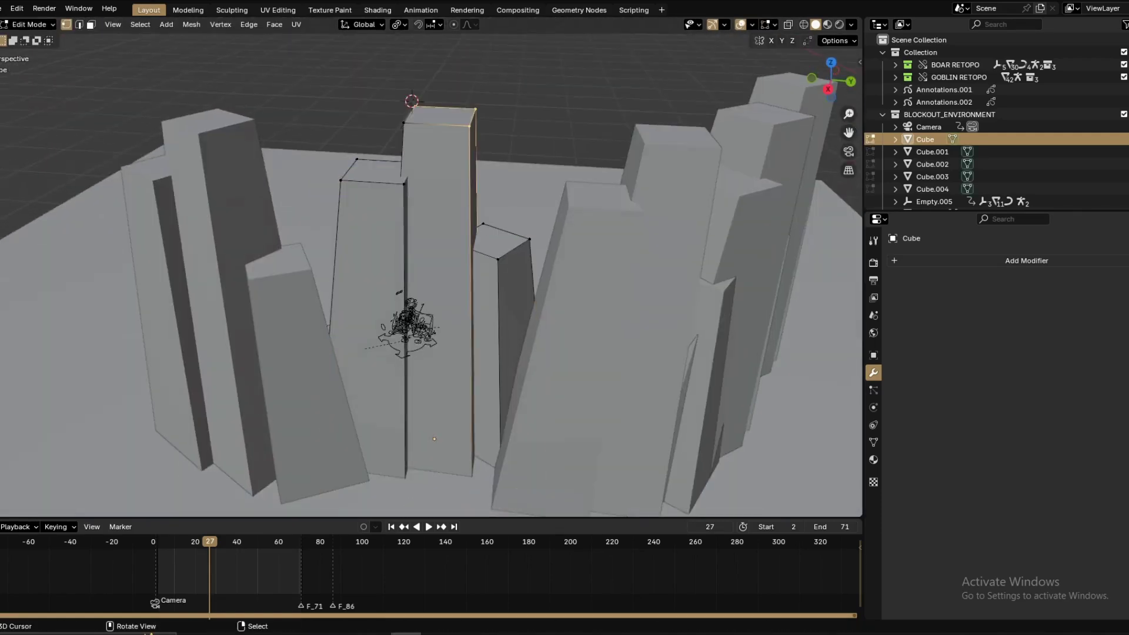
{"action": "middle_click_drag", "start_coordinate": [447, 188], "coordinate": [412, 247]}
{"action": "key", "text": "Tab"}
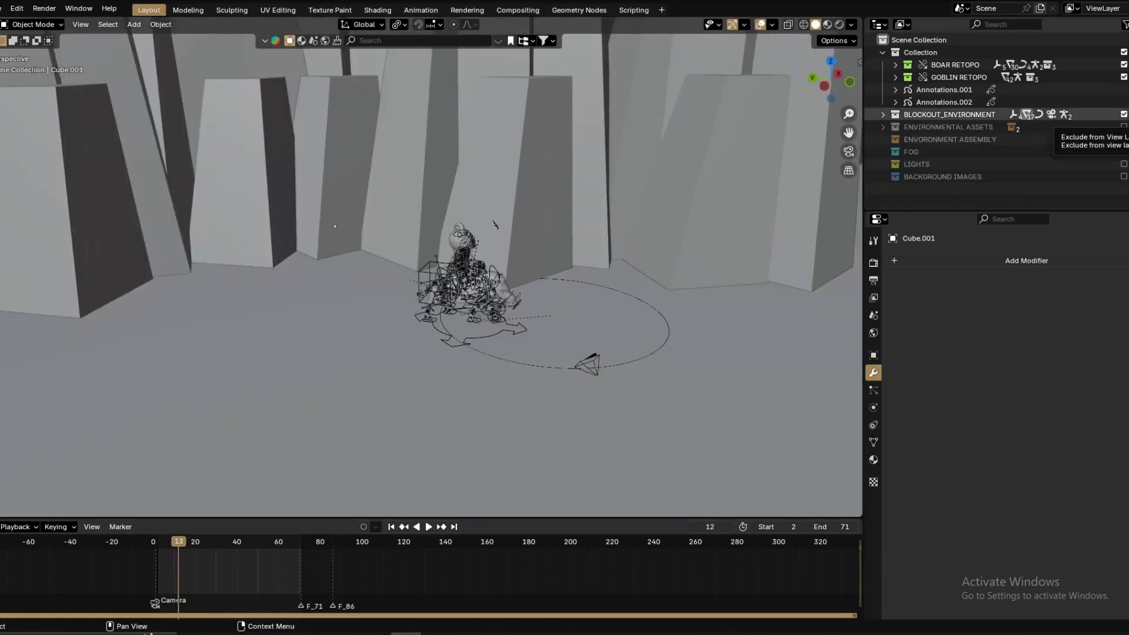
Exclude the BLOCKOUT_ENVIRONMENT collection and enable ENVIRONMENTAL ASSETS instead.
{"action": "left_click", "coordinate": [1124, 114]}
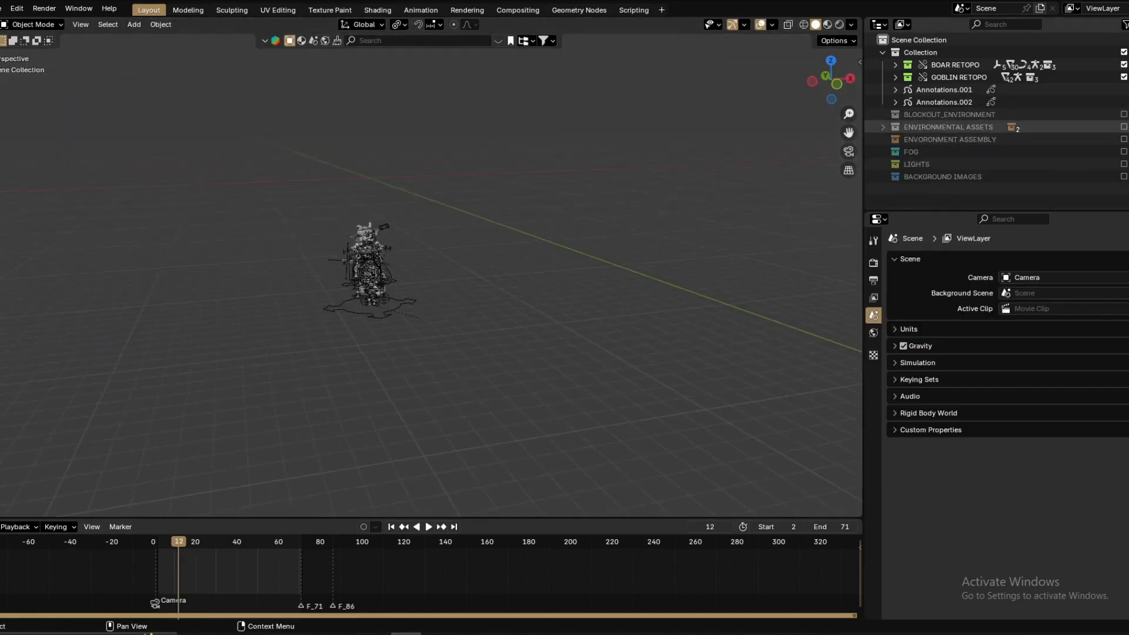
{"action": "middle_click_drag", "start_coordinate": [247, 177], "coordinate": [682, 265], "text": "shift"}
{"action": "left_click", "coordinate": [110, 146]}
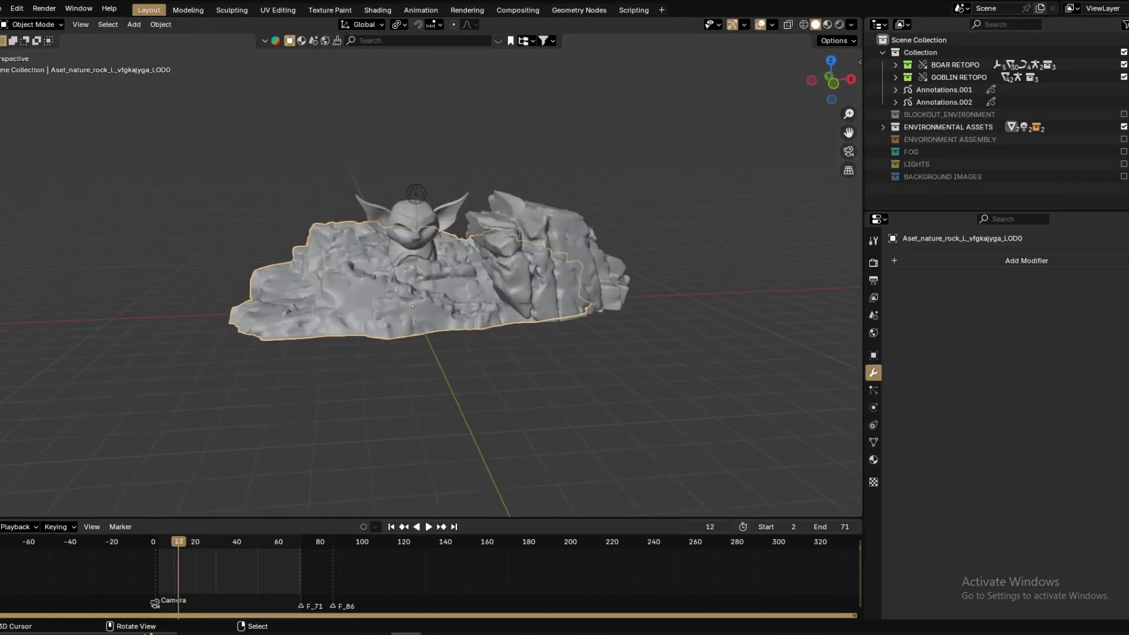
Spread the overlapping nature rocks and goblin statue apart along the ground so each asset stands separately.
{"action": "key", "text": "g"}
{"action": "key", "text": "shift+z"}
{"action": "left_click", "coordinate": [568, 244]}
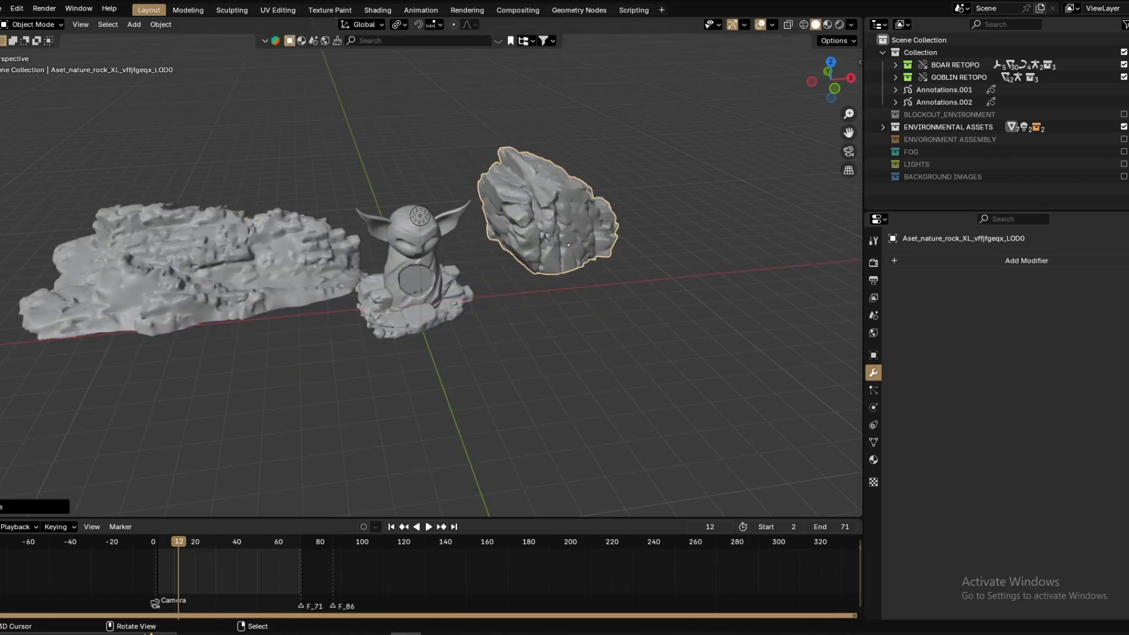
{"action": "left_click", "coordinate": [873, 355]}
{"action": "key", "text": "g"}
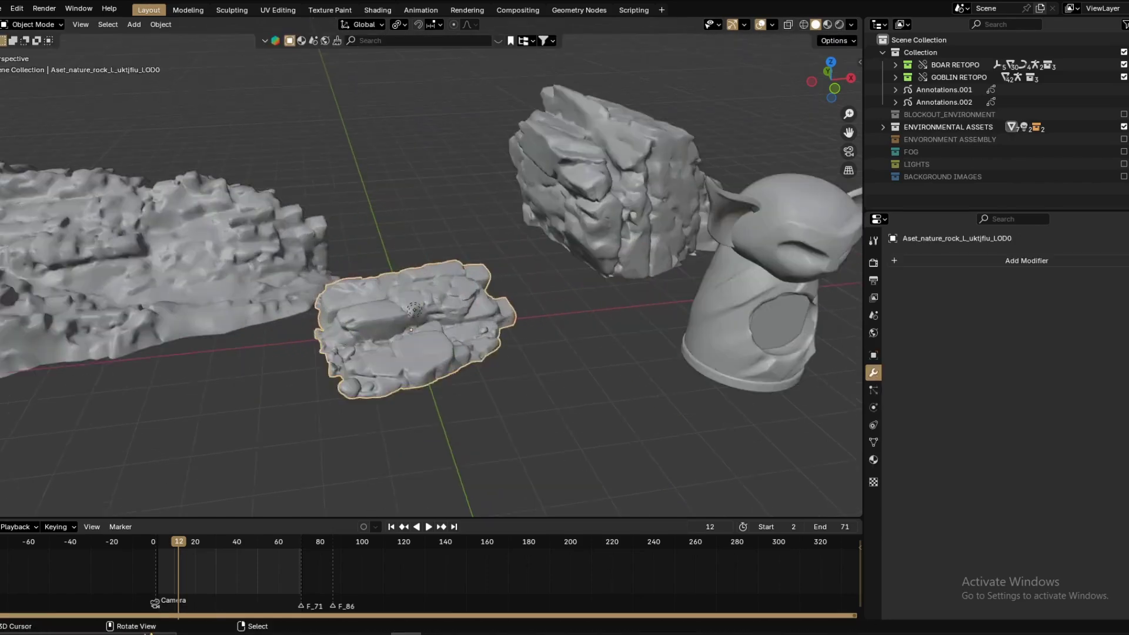
{"action": "scroll", "coordinate": [415, 330], "scroll_direction": "up", "scroll_amount": 3}
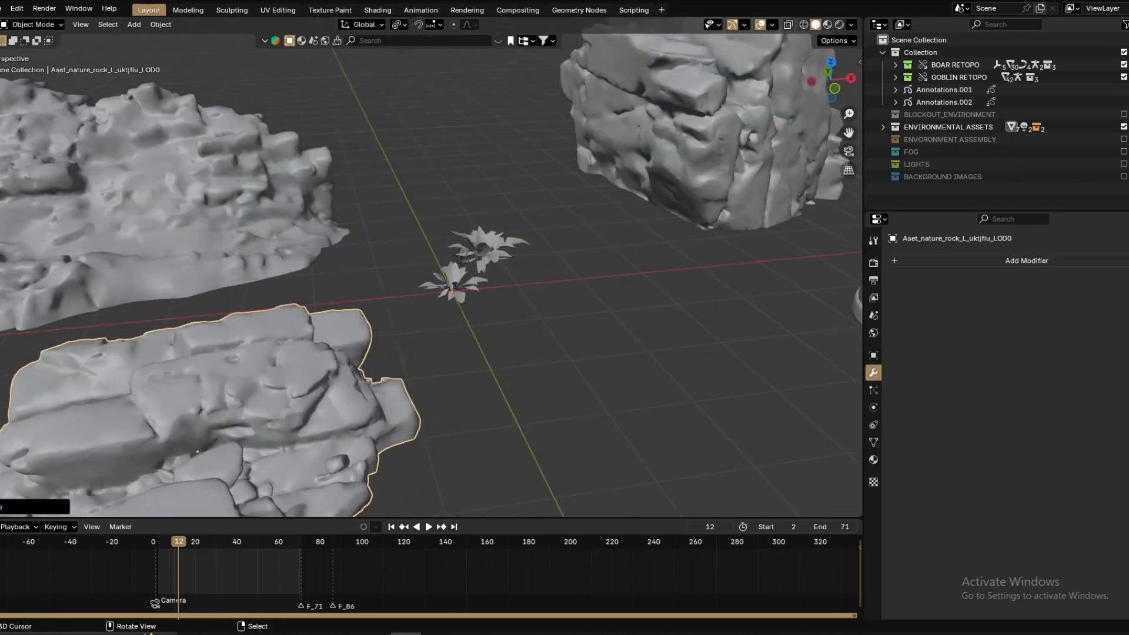
{"action": "scroll", "coordinate": [431, 282], "scroll_direction": "down", "scroll_amount": 3}
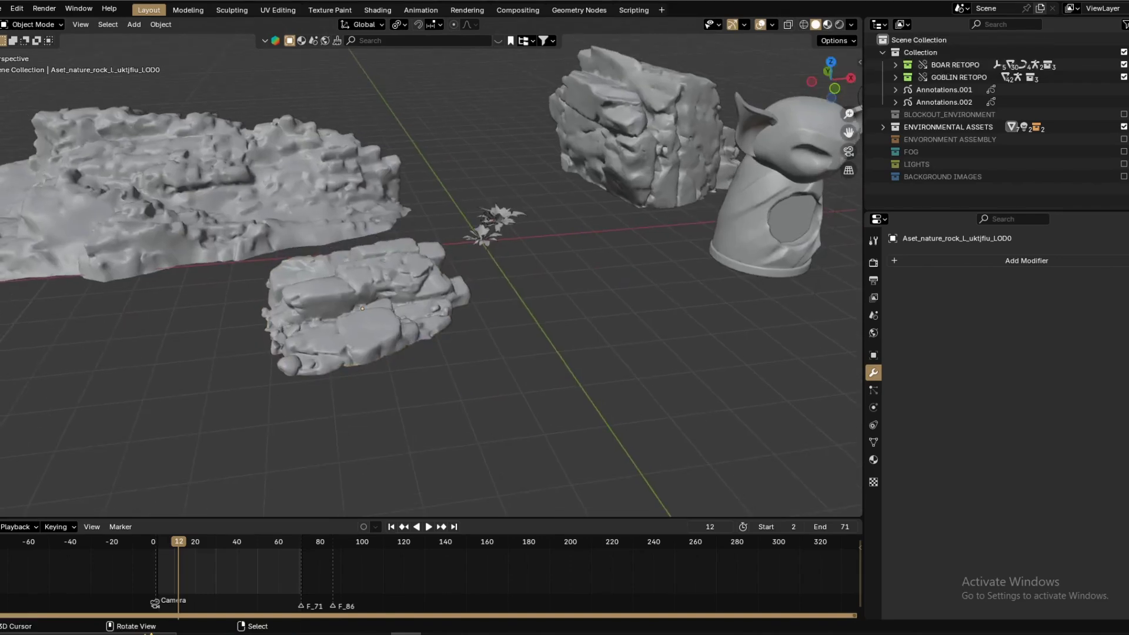
Switch the viewport to material preview and view the textured rocks, plant and statue.
{"action": "key", "text": "z"}
{"action": "scroll", "coordinate": [431, 282], "scroll_direction": "down", "scroll_amount": 2}
{"action": "middle_click_drag", "start_coordinate": [431, 282], "coordinate": [465, 282]}
{"action": "scroll", "coordinate": [431, 282], "scroll_direction": "up", "scroll_amount": 3}
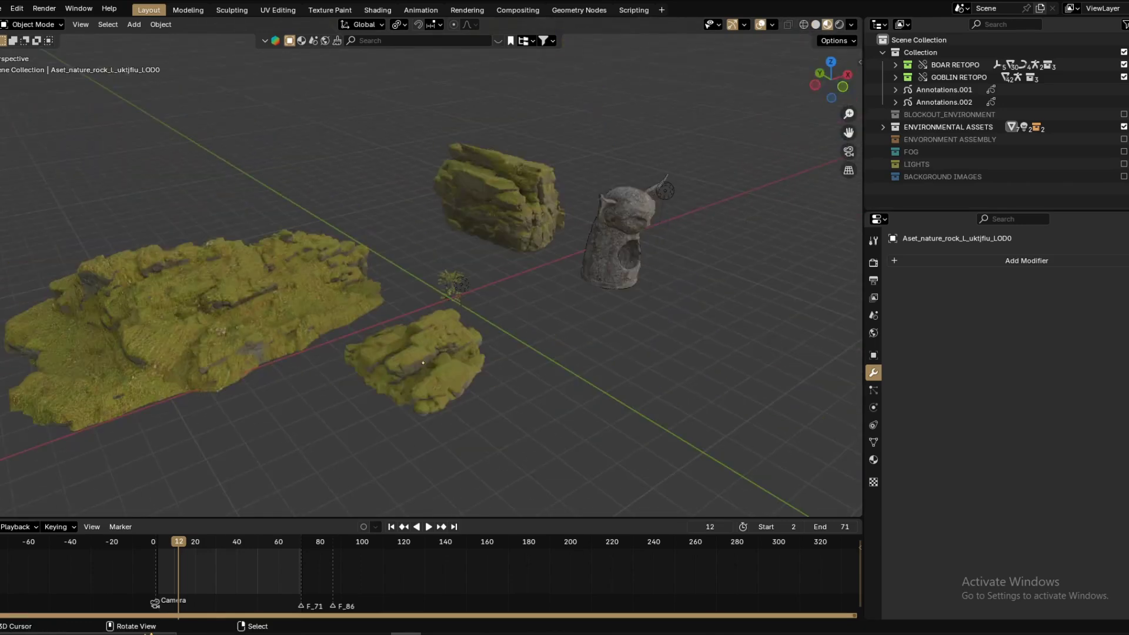
Split the viewport, open a Shader Editor beside it, hide its sidebar, and adjust the divider between them.
{"action": "left_click_drag", "start_coordinate": [860, 19], "coordinate": [503, 35]}
{"action": "left_click", "coordinate": [516, 24]}
{"action": "left_click", "coordinate": [553, 139]}
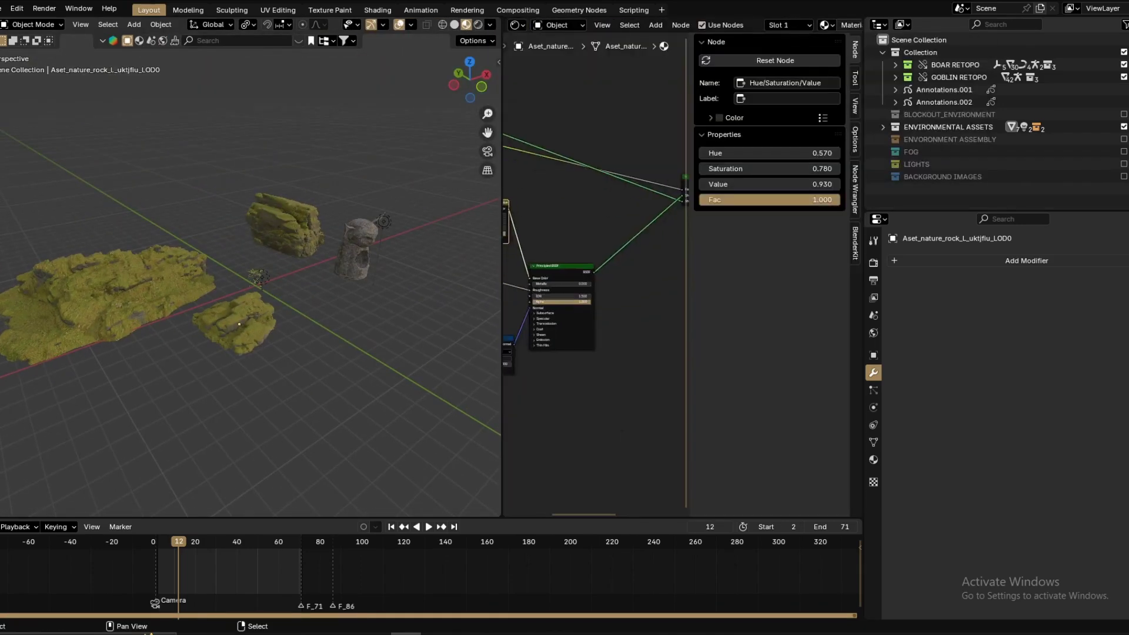
{"action": "key", "text": "n"}
{"action": "left_click_drag", "start_coordinate": [503, 282], "coordinate": [525, 282]}
Examine the mossy rocks alongside the selected rock's material node tree.
{"action": "middle_click_drag", "start_coordinate": [612, 258], "coordinate": [806, 271]}
{"action": "scroll", "coordinate": [353, 294], "scroll_direction": "up", "scroll_amount": 2}
{"action": "middle_click_drag", "start_coordinate": [376, 295], "coordinate": [232, 300]}
{"action": "scroll", "coordinate": [736, 235], "scroll_direction": "down", "scroll_amount": 1}
{"action": "middle_click_drag", "start_coordinate": [735, 235], "coordinate": [659, 268]}
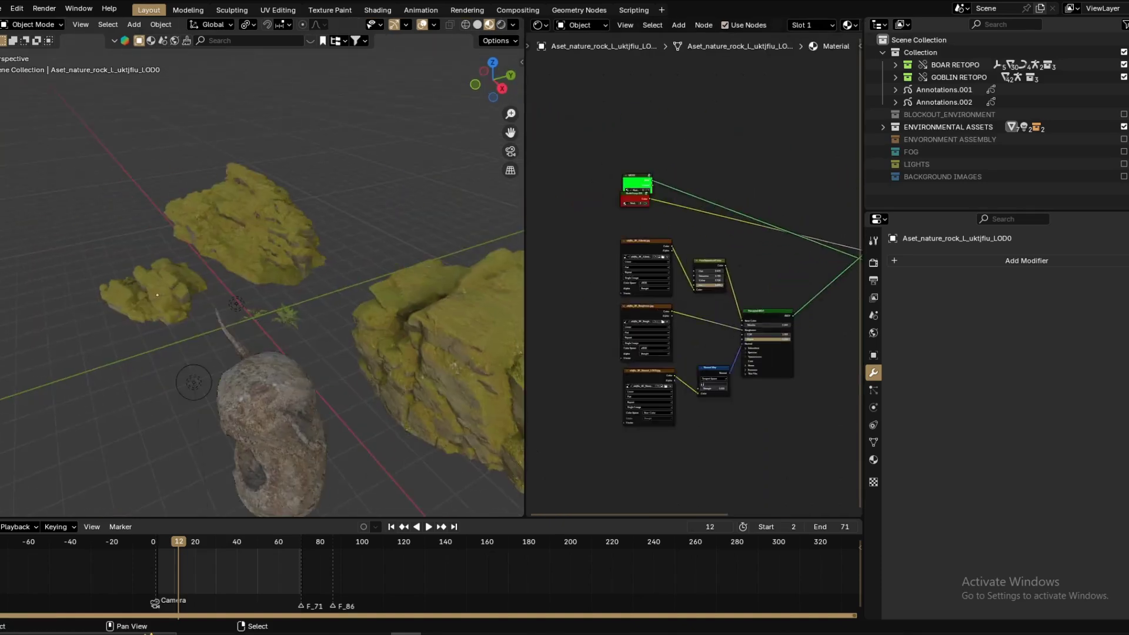
Separate the stacked group nodes in the rock's material, inspect the node group's contents, and return to the main tree.
{"action": "scroll", "coordinate": [647, 194], "scroll_direction": "up", "scroll_amount": 3}
{"action": "left_click", "coordinate": [715, 197]}
{"action": "left_click_drag", "start_coordinate": [708, 197], "coordinate": [702, 163]}
{"action": "scroll", "coordinate": [700, 165], "scroll_direction": "up", "scroll_amount": 6}
{"action": "left_click", "coordinate": [696, 277]}
{"action": "key", "text": "Tab"}
{"action": "scroll", "coordinate": [696, 277], "scroll_direction": "down", "scroll_amount": 10}
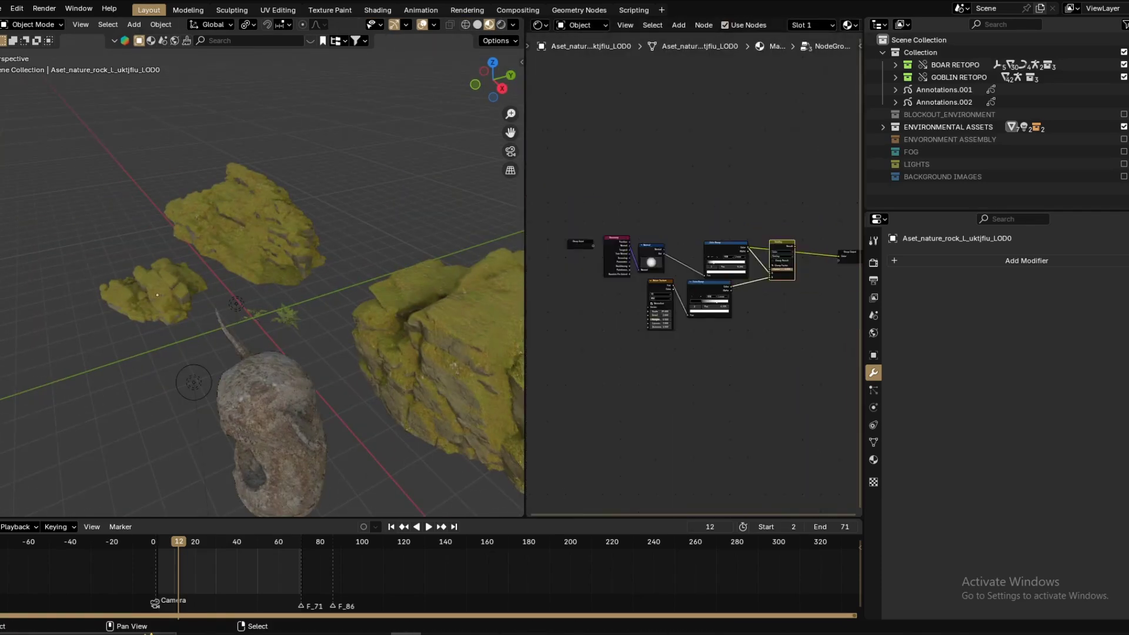
{"action": "key", "text": "Tab"}
Select the XL nature rock and rotate it freely several times, comparing its moss coverage at different orientations.
{"action": "scroll", "coordinate": [696, 278], "scroll_direction": "up", "scroll_amount": 5}
{"action": "middle_click_drag", "start_coordinate": [200, 300], "coordinate": [353, 353]}
{"action": "scroll", "coordinate": [314, 289], "scroll_direction": "up", "scroll_amount": 5}
{"action": "left_click", "coordinate": [305, 292]}
{"action": "key", "text": "r"}
{"action": "key", "text": "r"}
{"action": "left_click", "coordinate": [379, 259]}
{"action": "scroll", "coordinate": [317, 329], "scroll_direction": "up", "scroll_amount": 3}
{"action": "key", "text": "r"}
{"action": "left_click", "coordinate": [355, 361]}
{"action": "key", "text": "r"}
{"action": "left_click", "coordinate": [414, 318]}
{"action": "key", "text": "r"}
{"action": "key", "text": "r"}
{"action": "left_click", "coordinate": [194, 352]}
{"action": "scroll", "coordinate": [353, 353], "scroll_direction": "down", "scroll_amount": 5}
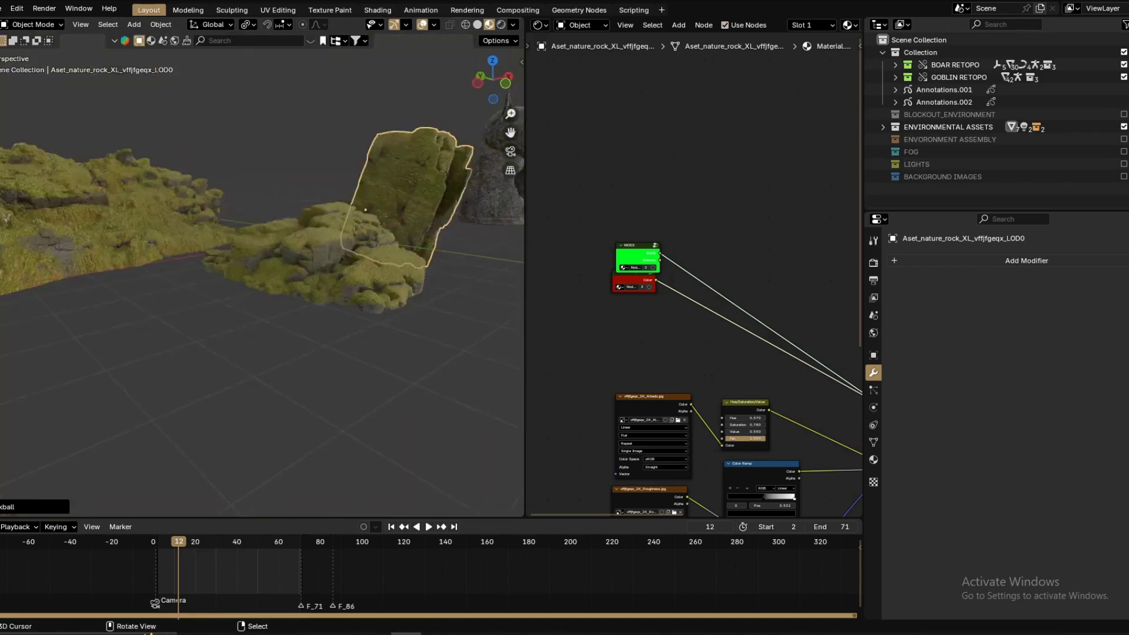
Preview a node's output in the XL rock's material and examine the effect on the framed rock.
{"action": "middle_click_drag", "start_coordinate": [329, 294], "coordinate": [376, 323], "text": "shift"}
{"action": "middle_click_drag", "start_coordinate": [747, 365], "coordinate": [635, 262]}
{"action": "left_click", "coordinate": [791, 339], "text": "ctrl+shift"}
{"action": "key", "text": "KP_Decimal"}
{"action": "middle_click_drag", "start_coordinate": [258, 294], "coordinate": [353, 259]}
{"action": "scroll", "coordinate": [282, 264], "scroll_direction": "up", "scroll_amount": 3}
{"action": "scroll", "coordinate": [282, 265], "scroll_direction": "down", "scroll_amount": 5}
{"action": "scroll", "coordinate": [694, 283], "scroll_direction": "down", "scroll_amount": 4}
Select the goblin statue and frame it in the viewport alongside its material nodes.
{"action": "middle_click_drag", "start_coordinate": [735, 300], "coordinate": [533, 277]}
{"action": "left_click", "coordinate": [247, 235]}
{"action": "key", "text": "KP_Decimal"}
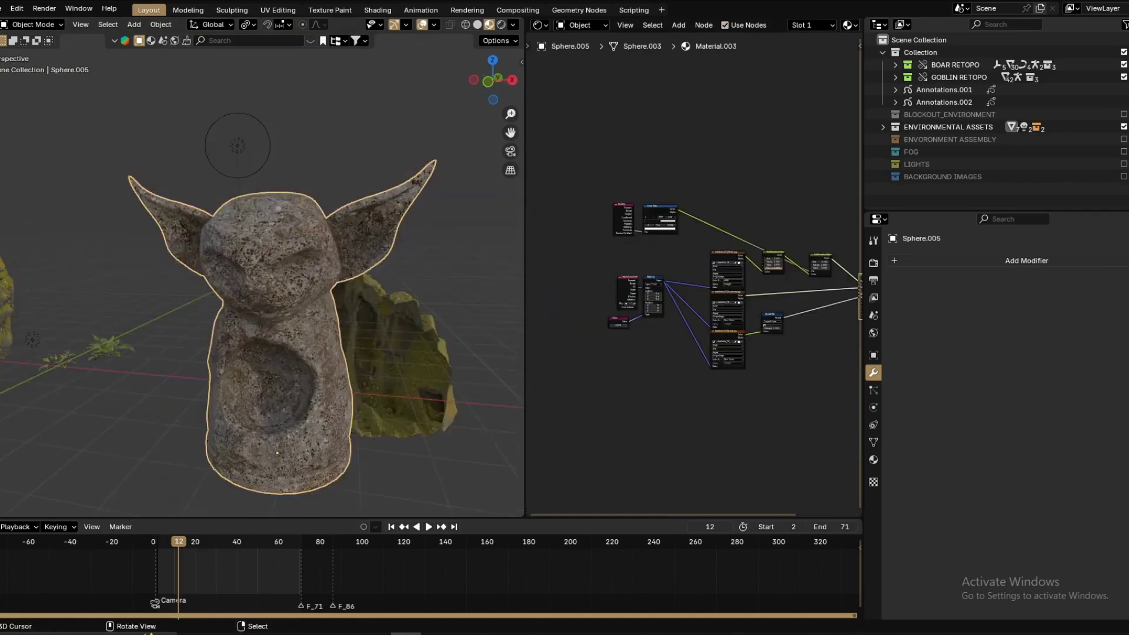
Examine the goblin statue up close, and select and frame the nature rock L asset.
{"action": "middle_click_drag", "start_coordinate": [306, 265], "coordinate": [251, 384]}
{"action": "scroll", "coordinate": [306, 264], "scroll_direction": "up", "scroll_amount": 5}
{"action": "scroll", "coordinate": [305, 265], "scroll_direction": "up", "scroll_amount": 2}
{"action": "scroll", "coordinate": [235, 323], "scroll_direction": "up", "scroll_amount": 2}
{"action": "scroll", "coordinate": [247, 295], "scroll_direction": "down", "scroll_amount": 8}
{"action": "left_click", "coordinate": [197, 379]}
{"action": "key", "text": "KP_Decimal"}
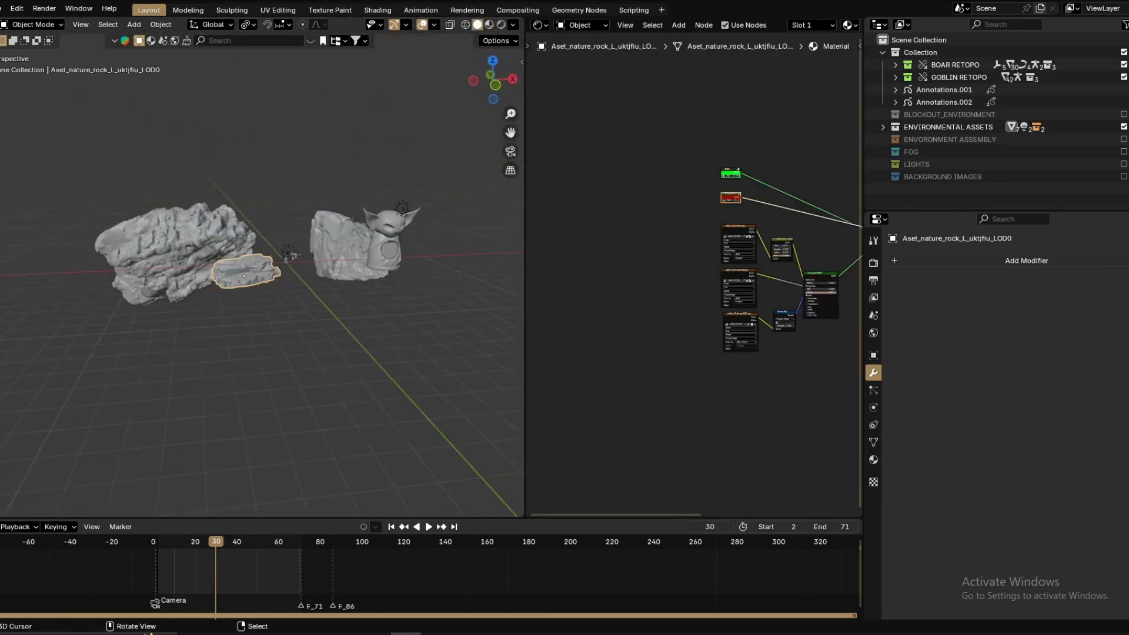
Exclude the ENVIRONMENTAL ASSETS collection, include BLOCKOUT_ENVIRONMENT, and view the blockout from an angle above the characters.
{"action": "left_click", "coordinate": [1124, 127]}
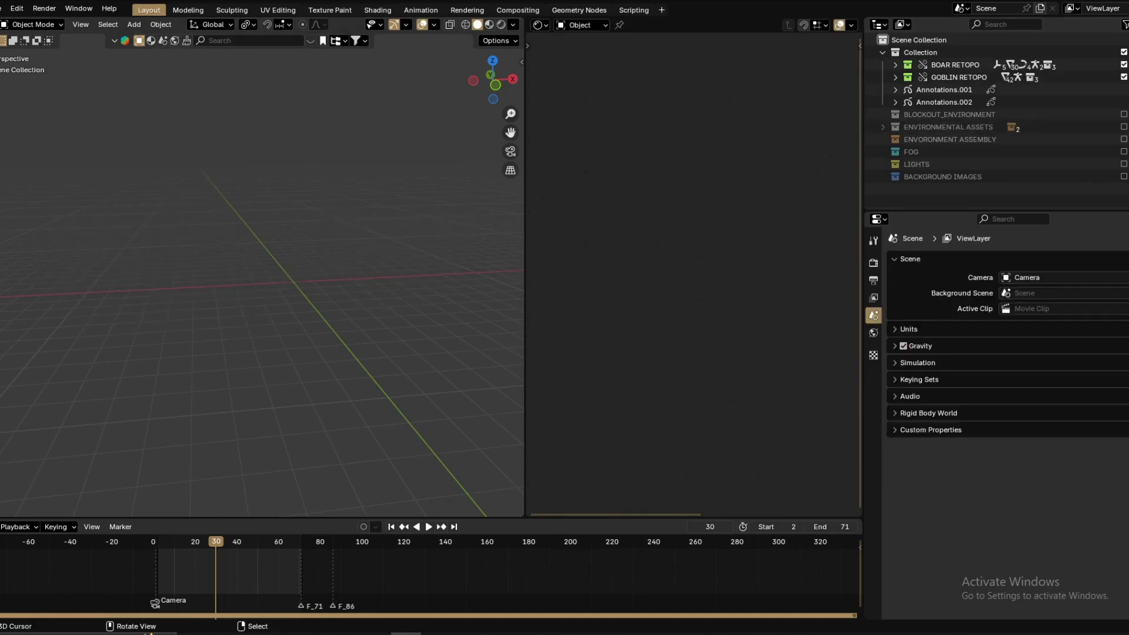
{"action": "key", "text": "KP_0"}
{"action": "left_click", "coordinate": [1124, 114]}
{"action": "middle_click_drag", "start_coordinate": [306, 259], "coordinate": [365, 311]}
{"action": "scroll", "coordinate": [330, 330], "scroll_direction": "down", "scroll_amount": 3}
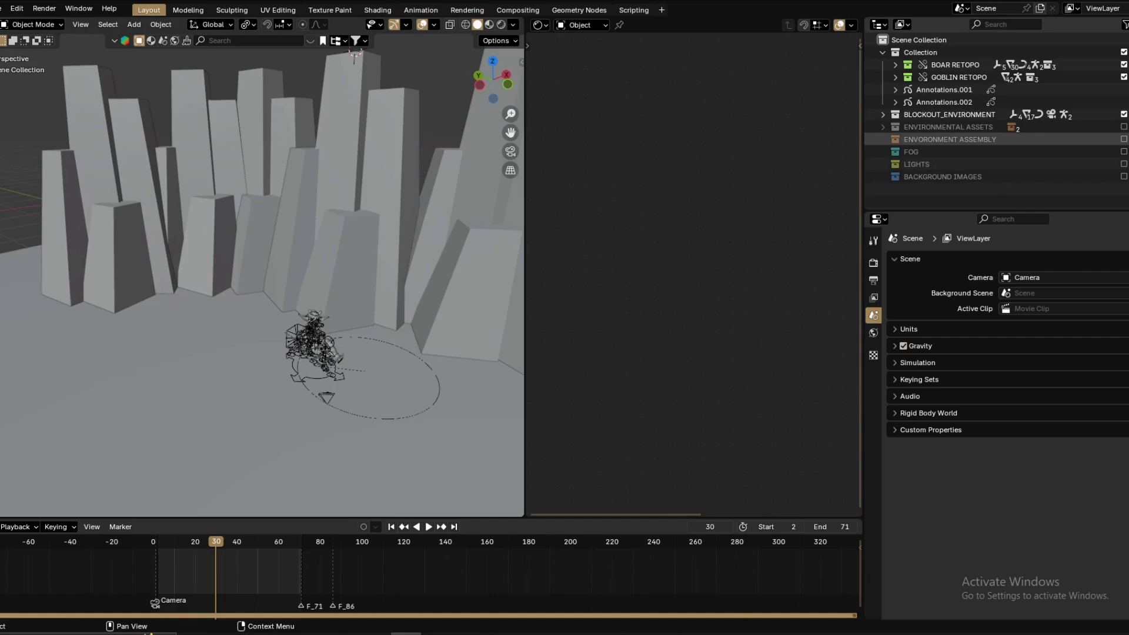
Show the ENVORONMENT ASSEMBLY collection instead of the blockout, with random object colours, framed through the camera.
{"action": "left_click", "coordinate": [1124, 139]}
{"action": "scroll", "coordinate": [317, 294], "scroll_direction": "down", "scroll_amount": 3}
{"action": "mouse_move", "coordinate": [318, 271]}
{"action": "middle_mouse_down"}
{"action": "mouse_move", "coordinate": [330, 305]}
{"action": "mouse_move", "coordinate": [282, 317]}
{"action": "mouse_move", "coordinate": [317, 271]}
{"action": "mouse_move", "coordinate": [317, 200]}
{"action": "mouse_move", "coordinate": [306, 282]}
{"action": "mouse_move", "coordinate": [312, 259]}
{"action": "middle_mouse_up"}
{"action": "scroll", "coordinate": [283, 318], "scroll_direction": "up", "scroll_amount": 3}
{"action": "scroll", "coordinate": [262, 271], "scroll_direction": "up", "scroll_amount": 2}
{"action": "left_click", "coordinate": [513, 24]}
{"action": "left_click", "coordinate": [508, 227]}
{"action": "key", "text": "KP_0"}
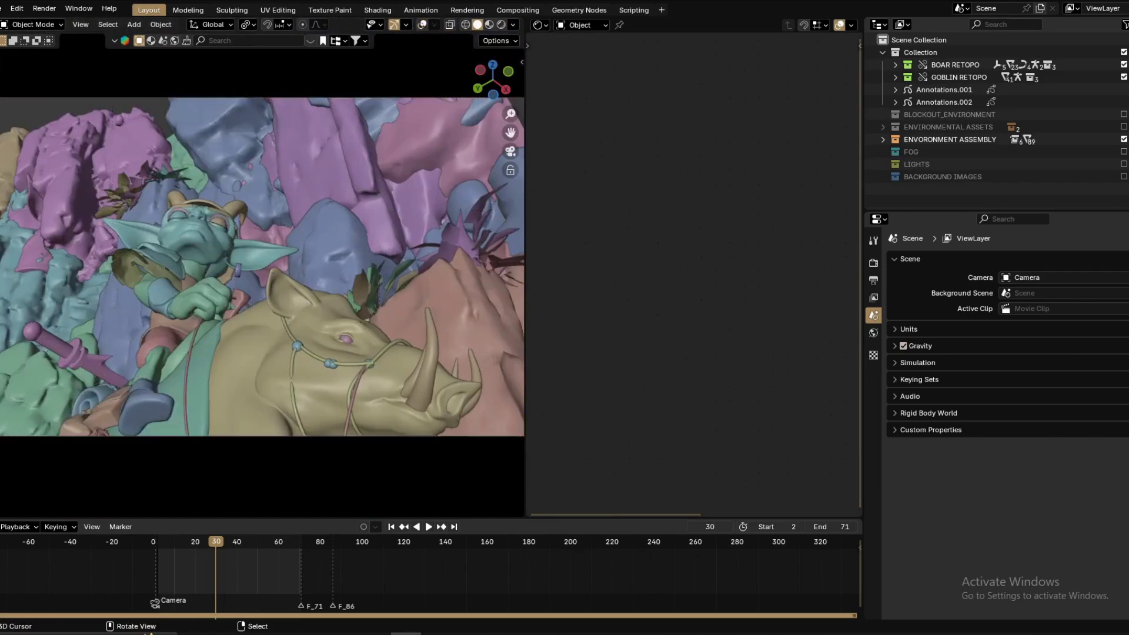
{"action": "scroll", "coordinate": [262, 277], "scroll_direction": "down", "scroll_amount": 2}
{"action": "middle_click_drag", "start_coordinate": [253, 283], "coordinate": [388, 294], "text": "shift"}
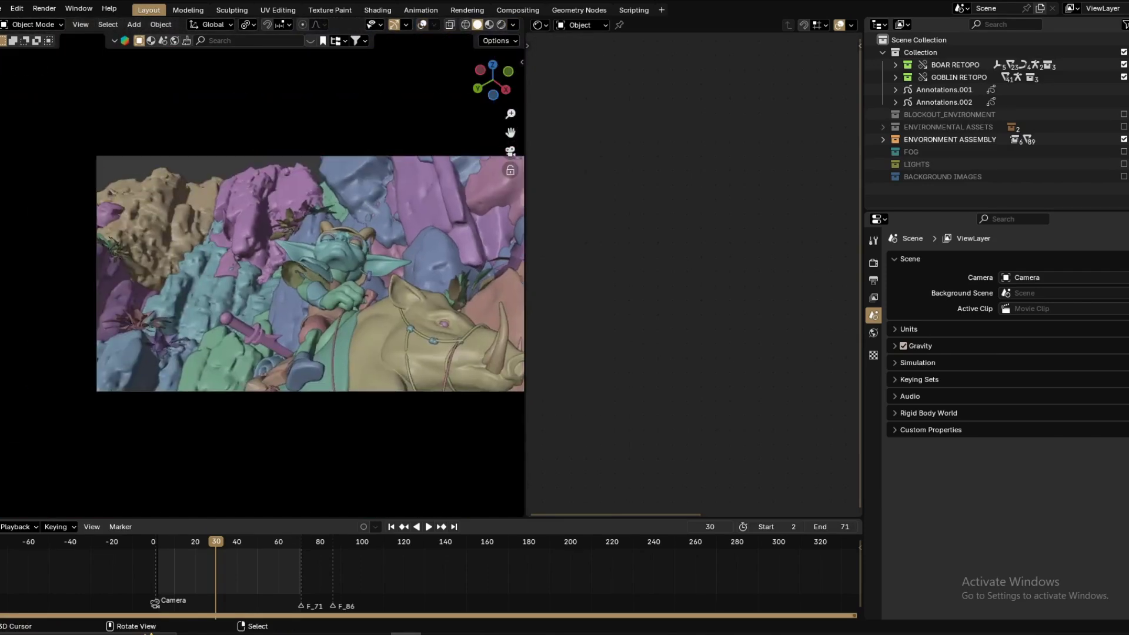
Go to frame 5 and examine the assembled cliffs from a free view, framing one of the rock pieces.
{"action": "left_click_drag", "start_coordinate": [216, 559], "coordinate": [165, 558]}
{"action": "middle_click_drag", "start_coordinate": [283, 330], "coordinate": [329, 312]}
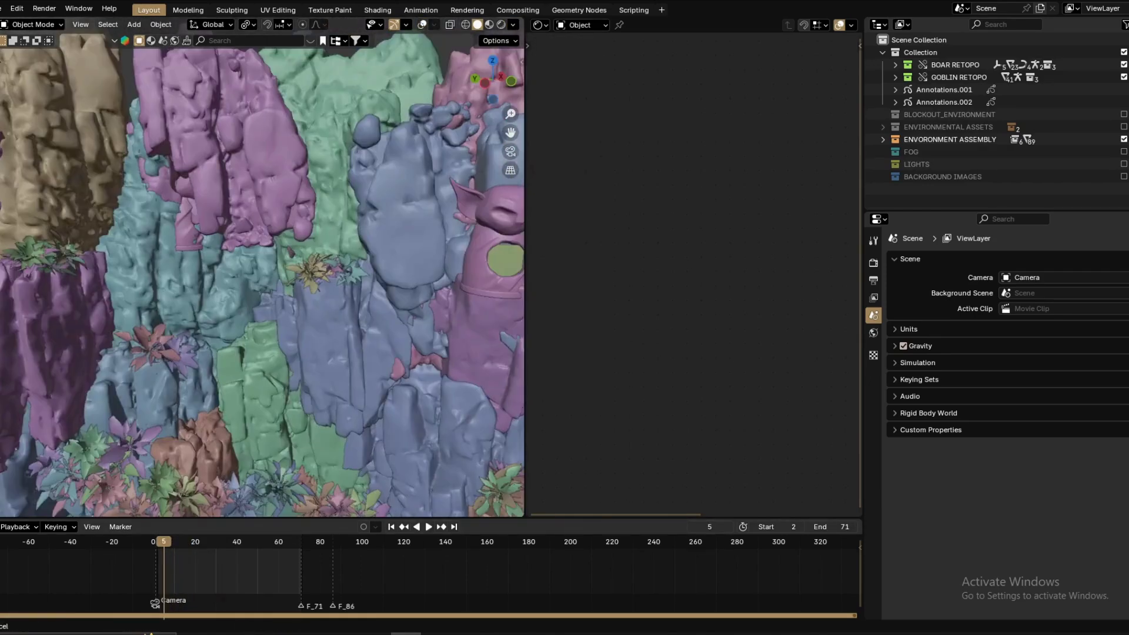
{"action": "middle_click_drag", "start_coordinate": [329, 265], "coordinate": [276, 330], "text": "shift"}
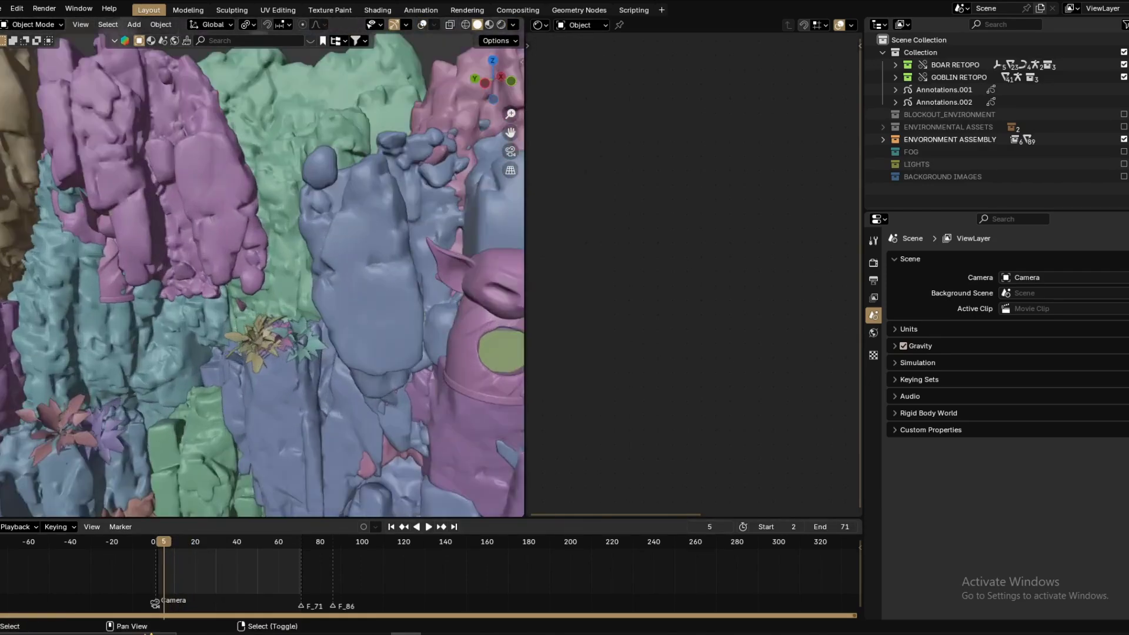
{"action": "middle_click_drag", "start_coordinate": [376, 306], "coordinate": [264, 270], "text": "shift"}
{"action": "left_click", "coordinate": [385, 268]}
{"action": "key", "text": "KP_Decimal"}
{"action": "middle_click_drag", "start_coordinate": [353, 276], "coordinate": [306, 276]}
{"action": "scroll", "coordinate": [306, 282], "scroll_direction": "down", "scroll_amount": 6}
{"action": "scroll", "coordinate": [259, 283], "scroll_direction": "down", "scroll_amount": 7}
{"action": "scroll", "coordinate": [306, 283], "scroll_direction": "up", "scroll_amount": 2}
Inspect the rocks and plants at the foot of the cliff, select one of them, and return to the camera view.
{"action": "left_click", "coordinate": [352, 391]}
{"action": "key", "text": "KP_Decimal"}
{"action": "scroll", "coordinate": [294, 306], "scroll_direction": "down", "scroll_amount": 3}
{"action": "middle_click_drag", "start_coordinate": [194, 406], "coordinate": [347, 288], "text": "shift"}
{"action": "left_click", "coordinate": [312, 353]}
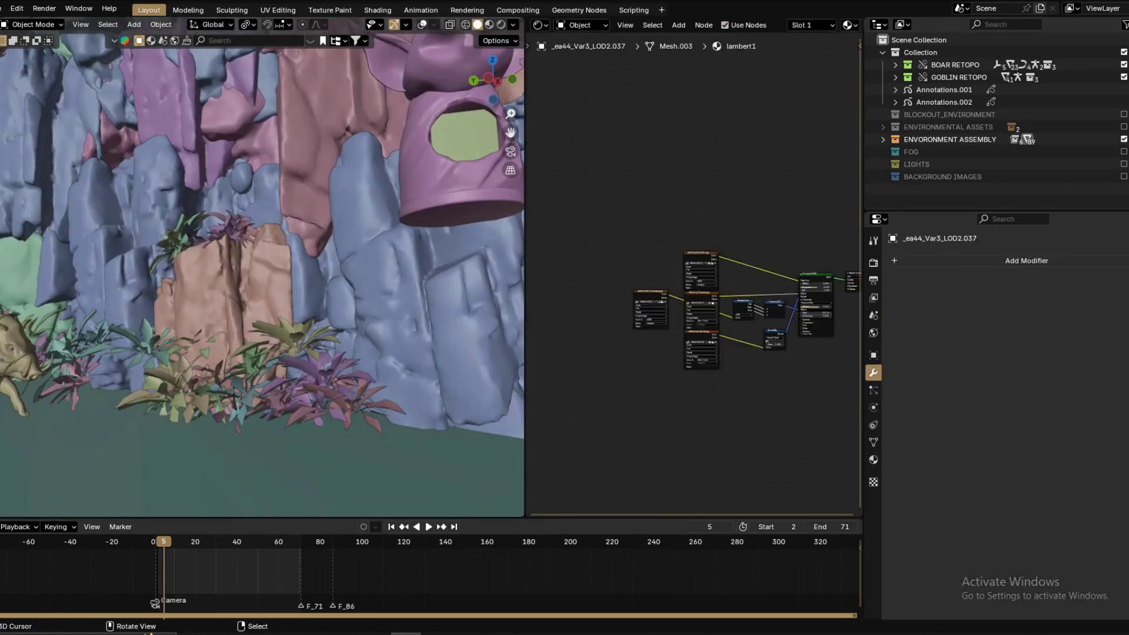
{"action": "key", "text": "KP_0"}
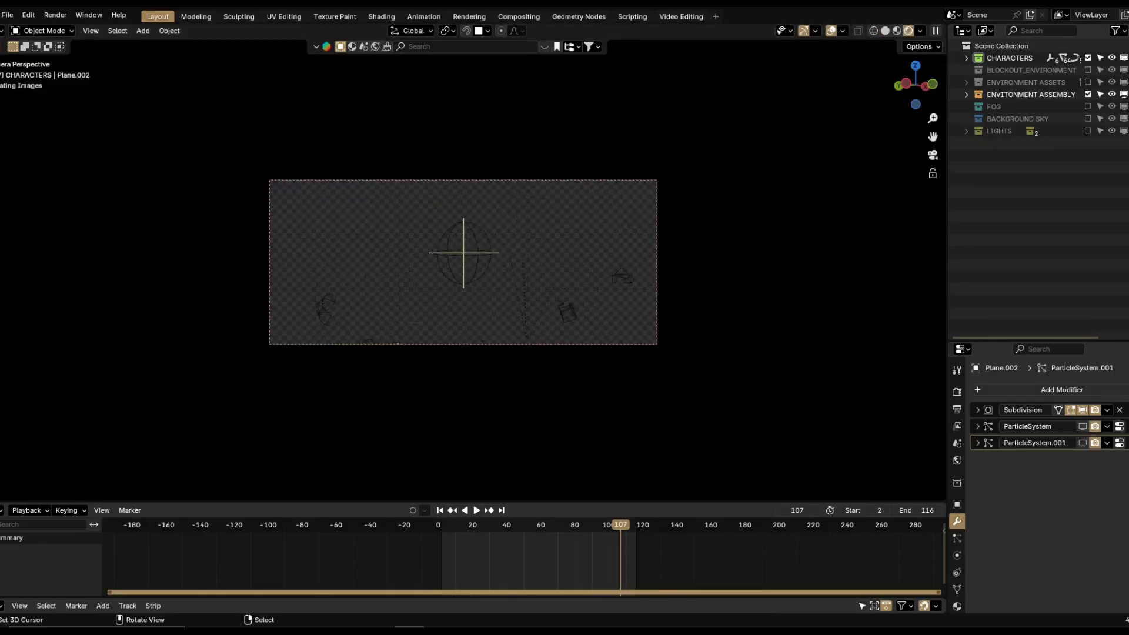
Examine the rendered night scene through the camera and its ground from a free view, returning to the camera.
{"action": "scroll", "coordinate": [464, 262], "scroll_direction": "up", "scroll_amount": 2}
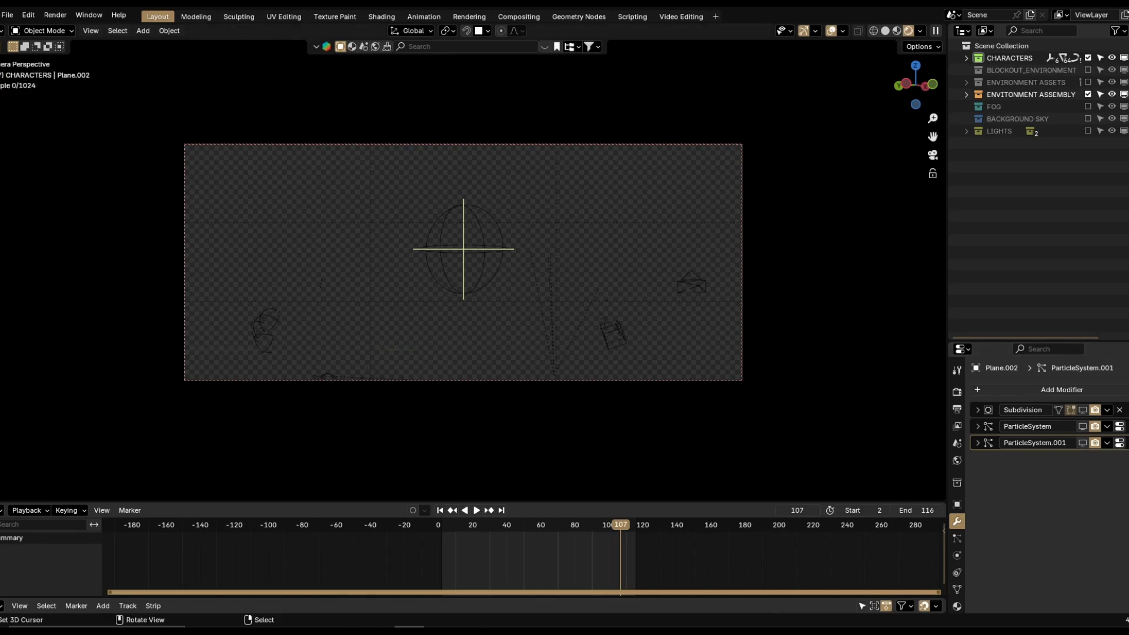
{"action": "scroll", "coordinate": [464, 263], "scroll_direction": "up", "scroll_amount": 3}
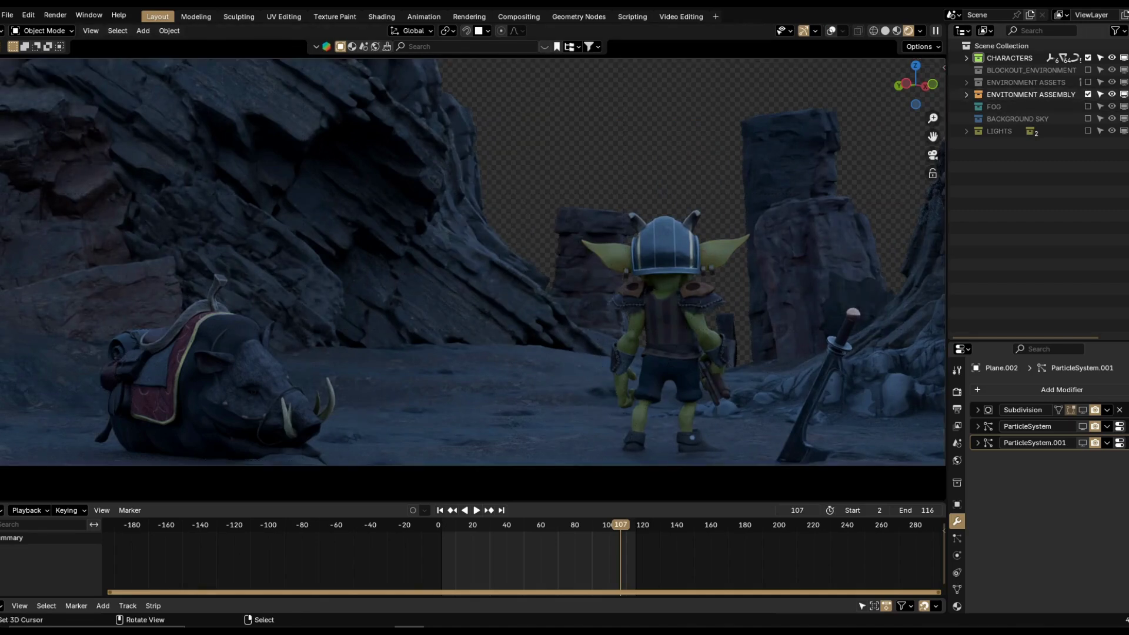
{"action": "mouse_move", "coordinate": [464, 263]}
{"action": "middle_mouse_down"}
{"action": "mouse_move", "coordinate": [470, 282]}
{"action": "mouse_move", "coordinate": [565, 276]}
{"action": "mouse_move", "coordinate": [512, 218]}
{"action": "mouse_move", "coordinate": [529, 312]}
{"action": "mouse_move", "coordinate": [436, 253]}
{"action": "mouse_move", "coordinate": [439, 223]}
{"action": "mouse_move", "coordinate": [447, 247]}
{"action": "middle_mouse_up"}
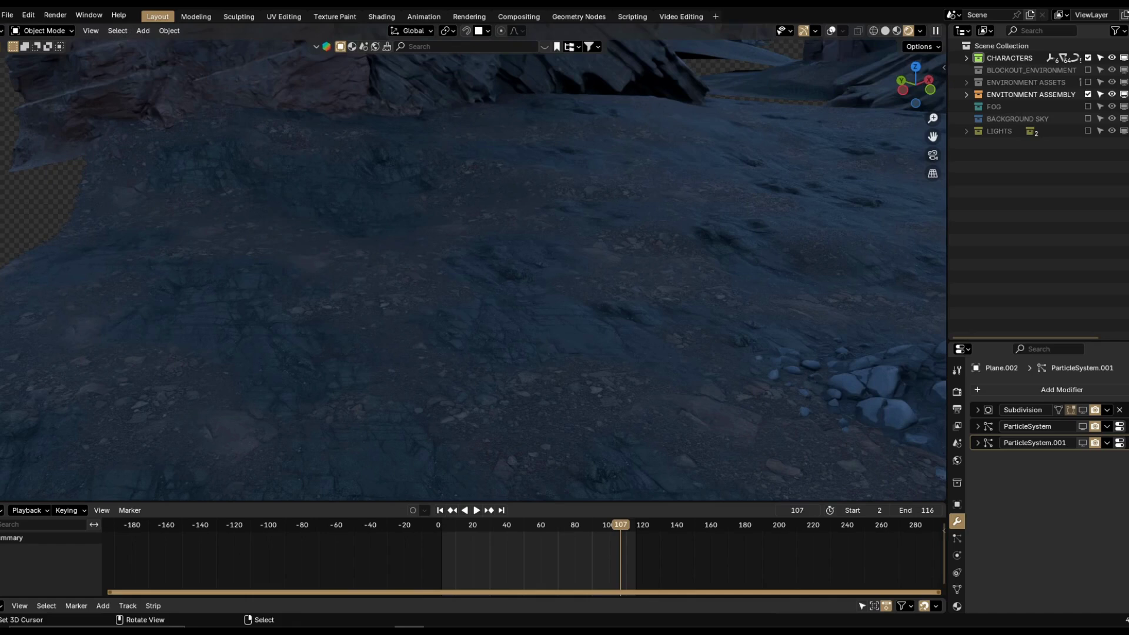
{"action": "left_click", "coordinate": [933, 156]}
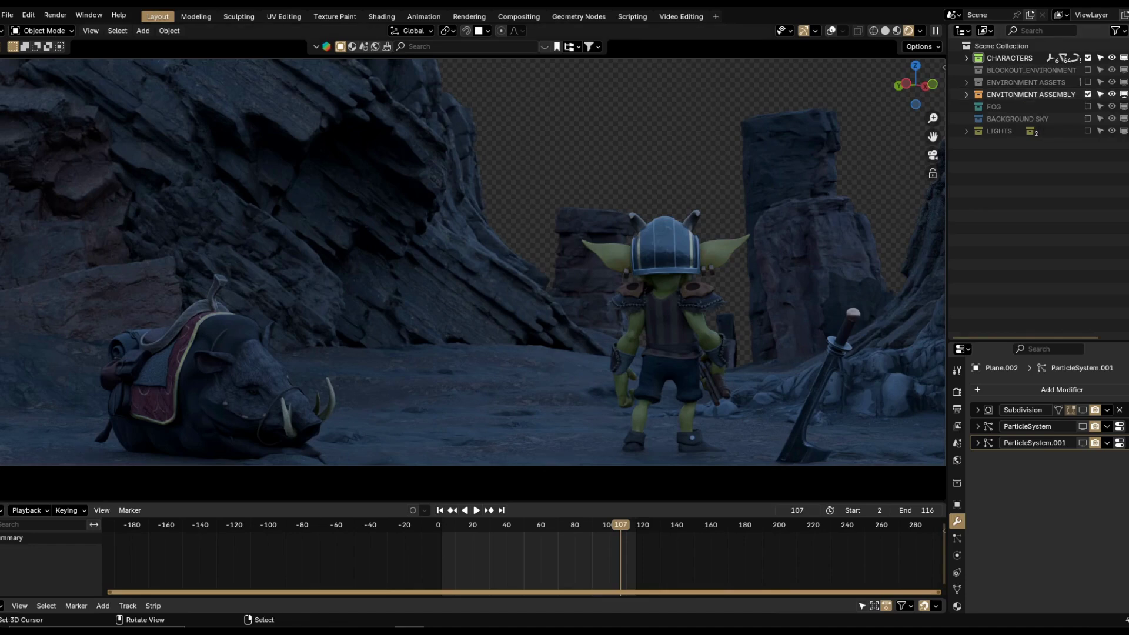
Split the viewport into a rendered view and a solid view, and include the FOG collection in the scene.
{"action": "scroll", "coordinate": [464, 262], "scroll_direction": "down", "scroll_amount": 3}
{"action": "left_click_drag", "start_coordinate": [944, 28], "coordinate": [513, 47]}
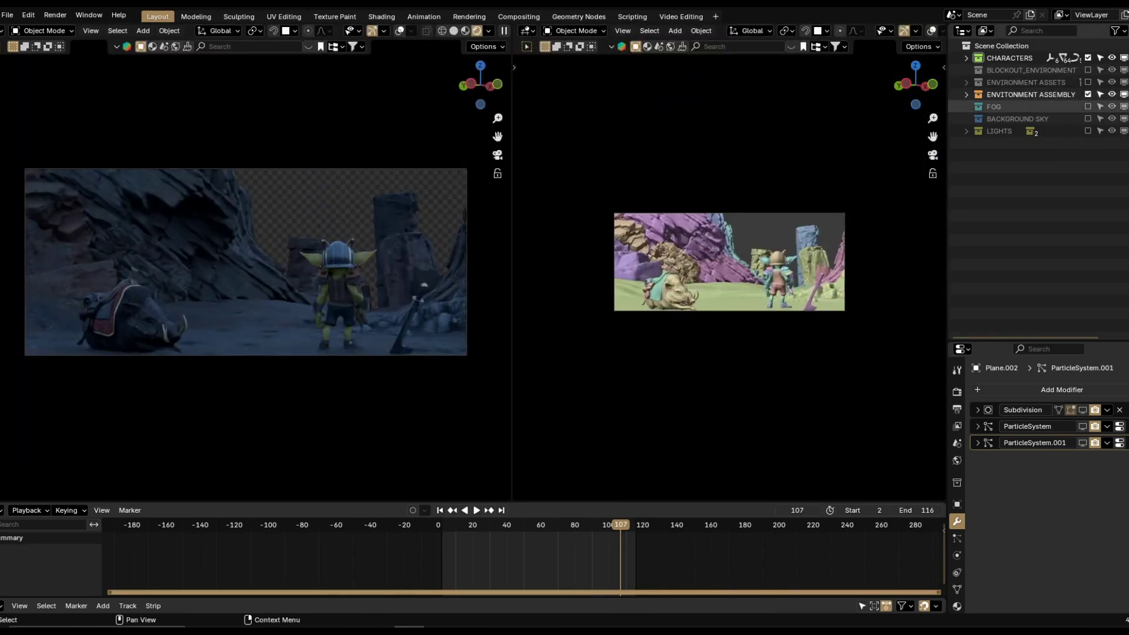
{"action": "left_click", "coordinate": [1089, 106]}
{"action": "middle_click_drag", "start_coordinate": [729, 262], "coordinate": [730, 306]}
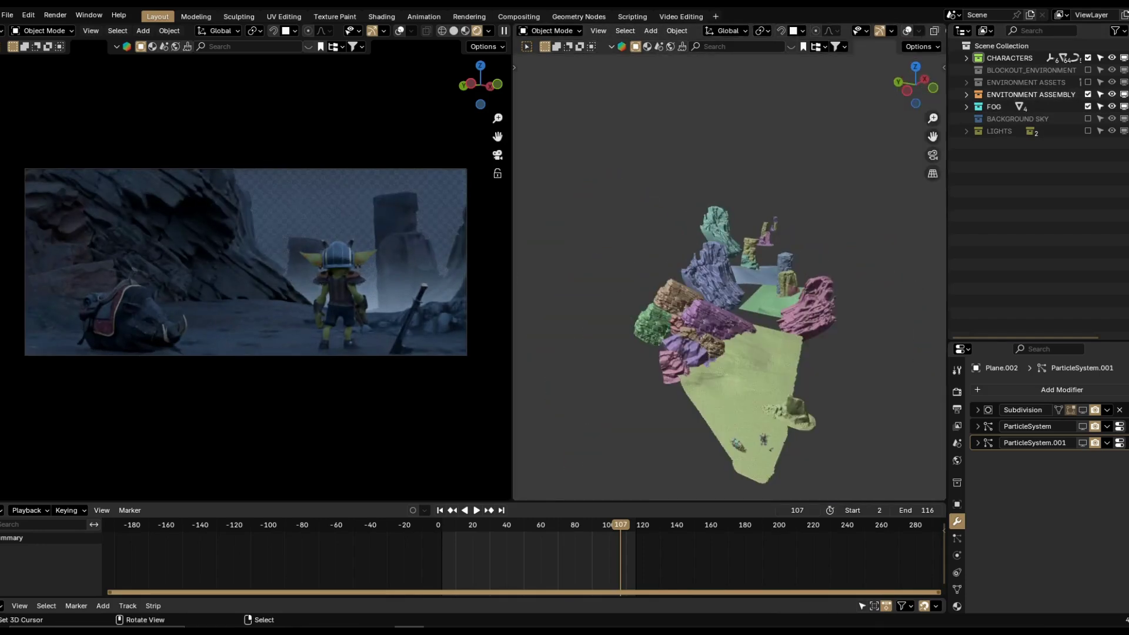
Show the overlays in the solid view, select the large fog cube enclosing the rocks, and try to move it.
{"action": "key", "text": "alt+shift+z"}
{"action": "scroll", "coordinate": [729, 276], "scroll_direction": "down", "scroll_amount": 5}
{"action": "middle_click_drag", "start_coordinate": [729, 265], "coordinate": [718, 302]}
{"action": "right_click", "coordinate": [823, 311]}
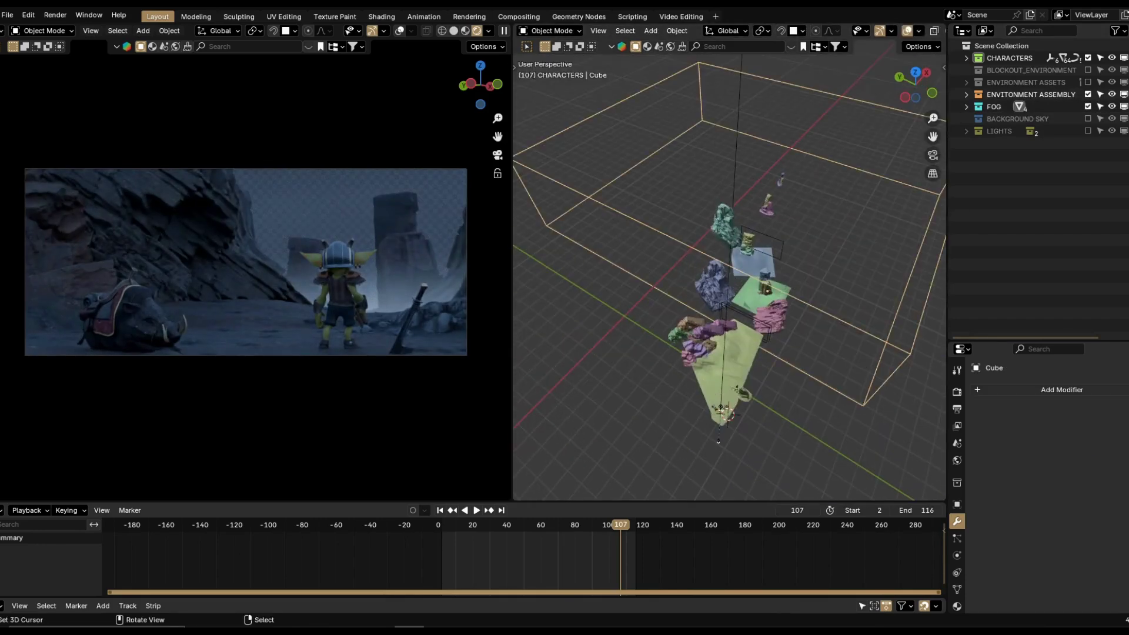
{"action": "key", "text": "g"}
{"action": "key", "text": "Escape"}
Examine the individual fog objects among the distant rocks and compare the render with the FOG collection off and on.
{"action": "mouse_move", "coordinate": [730, 295]}
{"action": "middle_mouse_down"}
{"action": "mouse_move", "coordinate": [721, 223]}
{"action": "mouse_move", "coordinate": [727, 307]}
{"action": "middle_mouse_up"}
{"action": "scroll", "coordinate": [729, 276], "scroll_direction": "up", "scroll_amount": 5}
{"action": "scroll", "coordinate": [730, 276], "scroll_direction": "up", "scroll_amount": 3}
{"action": "right_click", "coordinate": [823, 294], "text": "shift"}
{"action": "key", "text": "g"}
{"action": "key", "text": "Escape"}
{"action": "scroll", "coordinate": [729, 276], "scroll_direction": "down", "scroll_amount": 6}
{"action": "right_click", "coordinate": [723, 235]}
{"action": "key", "text": "g"}
{"action": "key", "text": "Escape"}
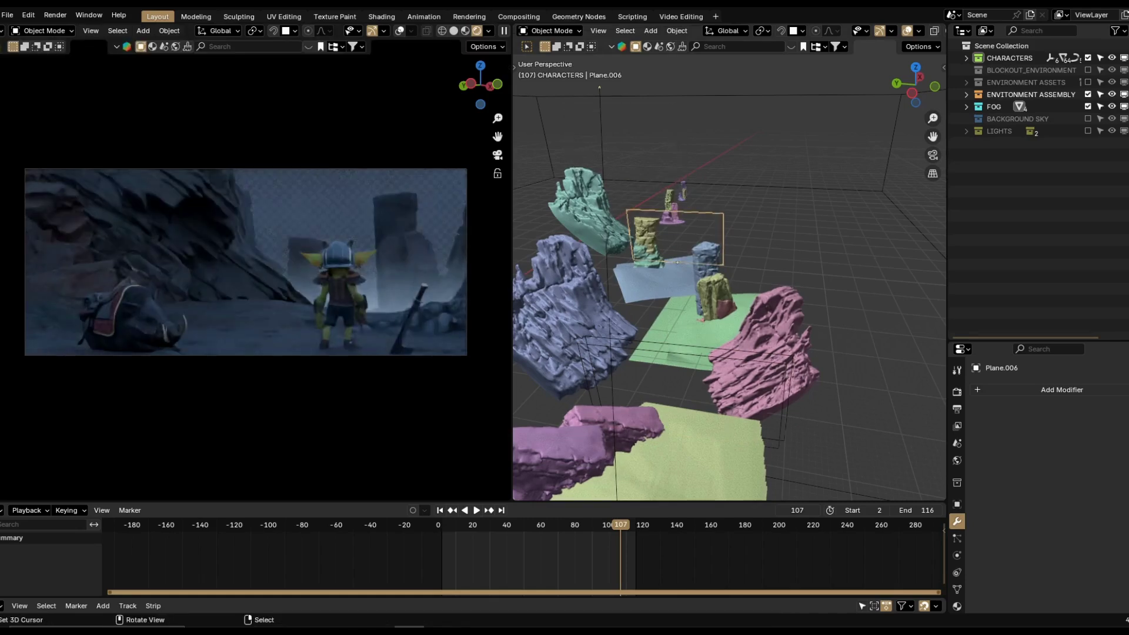
{"action": "left_click", "coordinate": [1088, 107]}
{"action": "left_click", "coordinate": [1088, 107]}
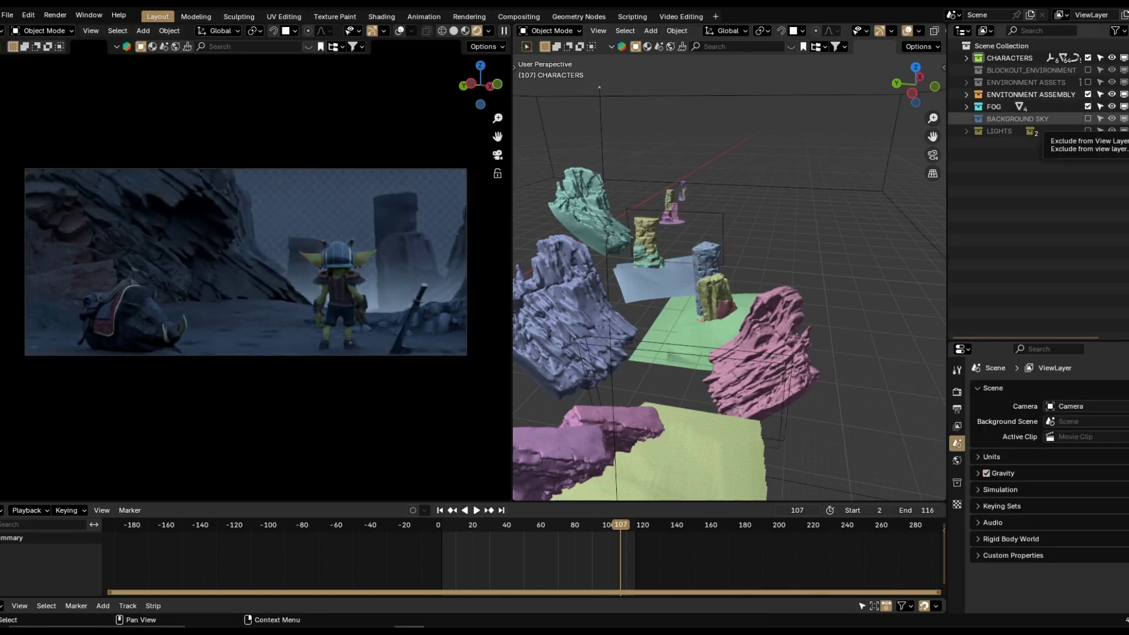
Include the BACKGROUND SKY collection and examine the sky planes behind the rocks alongside the rendered camera view.
{"action": "left_click", "coordinate": [1088, 119]}
{"action": "scroll", "coordinate": [729, 276], "scroll_direction": "down", "scroll_amount": 6}
{"action": "middle_click_drag", "start_coordinate": [730, 276], "coordinate": [788, 252]}
{"action": "middle_click_drag", "start_coordinate": [352, 265], "coordinate": [333, 303]}
{"action": "scroll", "coordinate": [353, 282], "scroll_direction": "down", "scroll_amount": 6}
{"action": "left_click", "coordinate": [498, 155]}
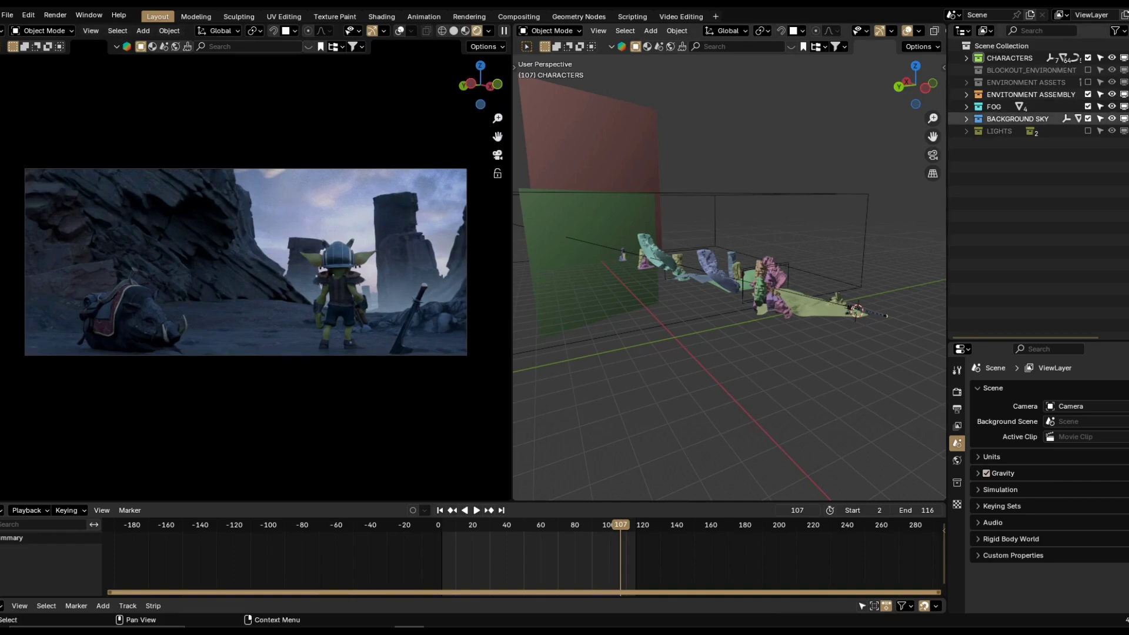
Include the LIGHTS collection with its ENV LIGHTING subcollection and view the environment lights around the rocks.
{"action": "left_click", "coordinate": [1088, 131]}
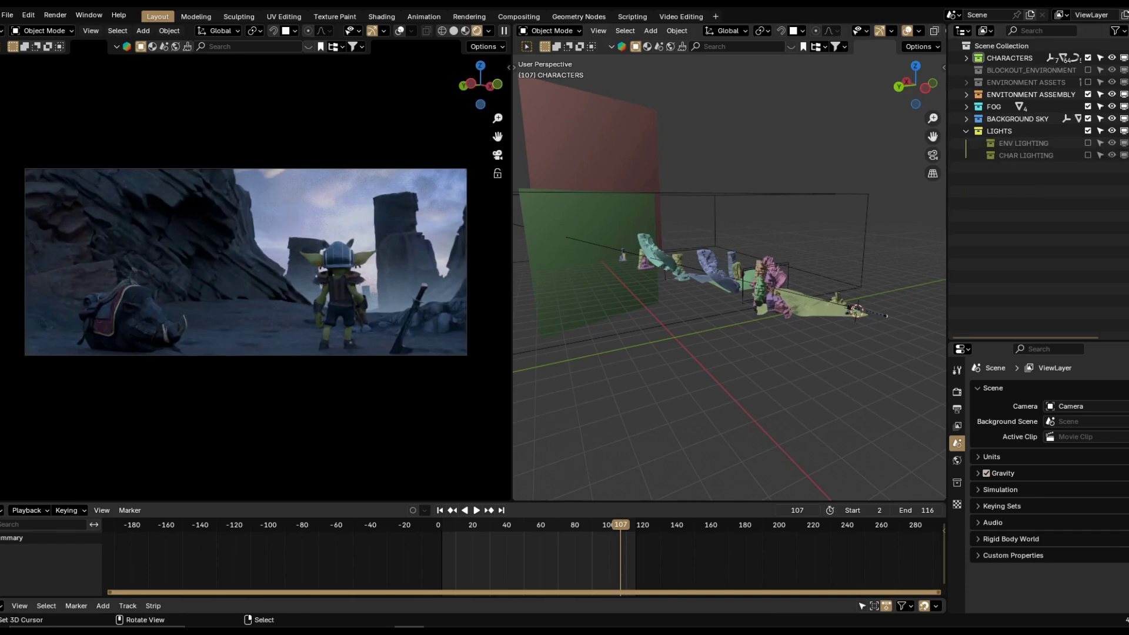
{"action": "scroll", "coordinate": [741, 276], "scroll_direction": "up", "scroll_amount": 5}
{"action": "middle_click_drag", "start_coordinate": [753, 264], "coordinate": [700, 301]}
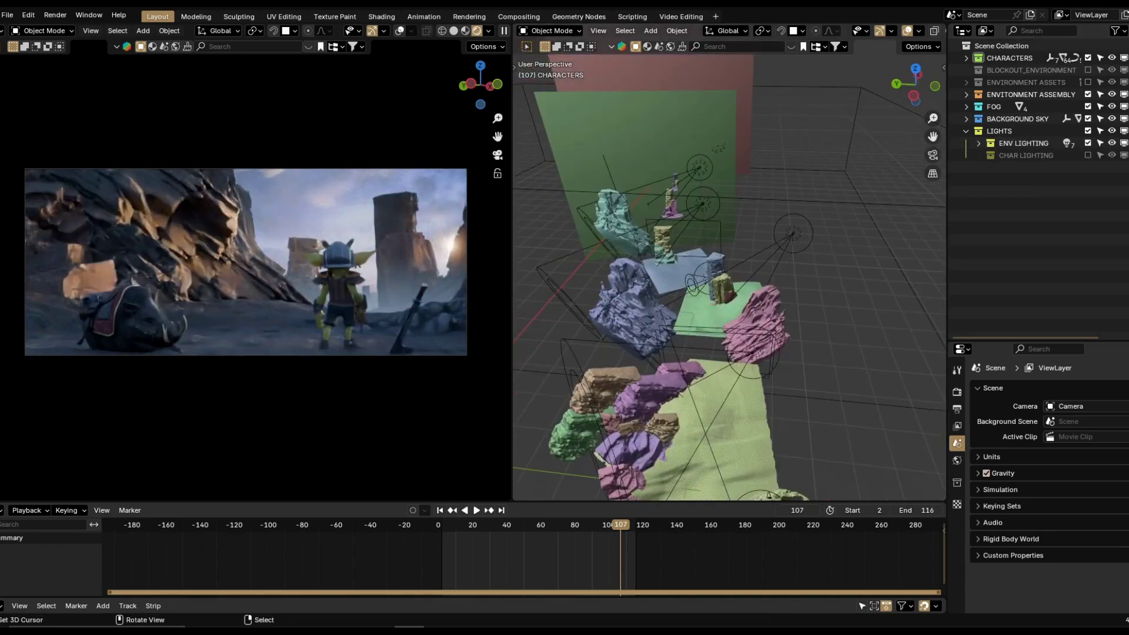
{"action": "scroll", "coordinate": [730, 276], "scroll_direction": "up", "scroll_amount": 2}
{"action": "middle_click_drag", "start_coordinate": [765, 282], "coordinate": [768, 259]}
Select and frame the point light in front of the sky plane, and show its light settings.
{"action": "right_click", "coordinate": [727, 162]}
{"action": "right_click", "coordinate": [727, 162]}
{"action": "key", "text": "KP_Decimal"}
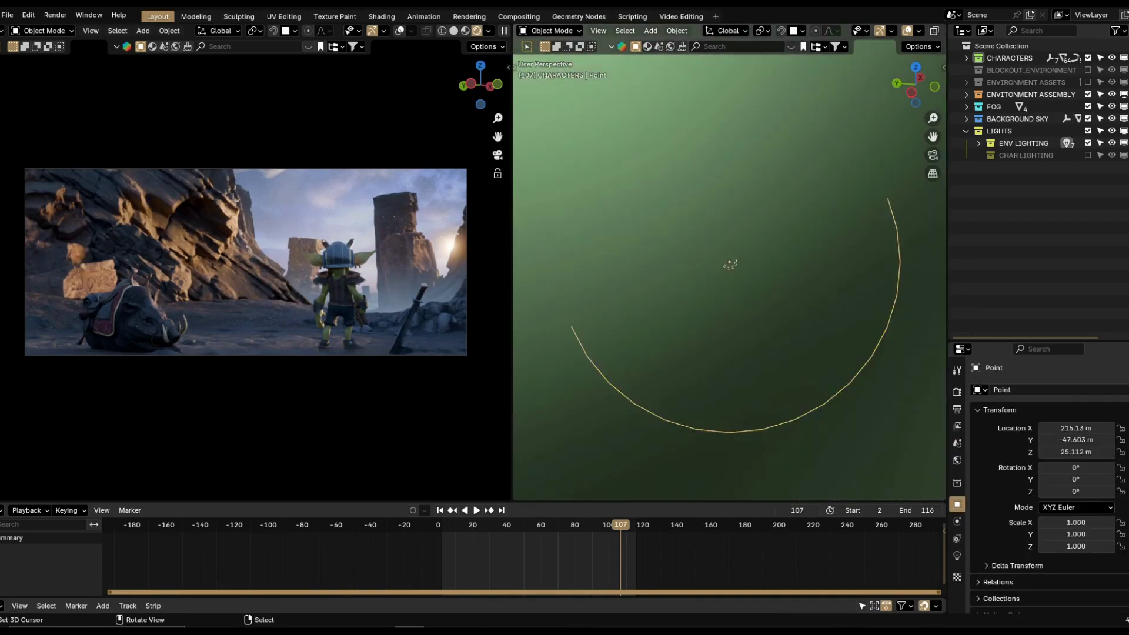
{"action": "scroll", "coordinate": [729, 265], "scroll_direction": "down", "scroll_amount": 6}
{"action": "left_click", "coordinate": [957, 556]}
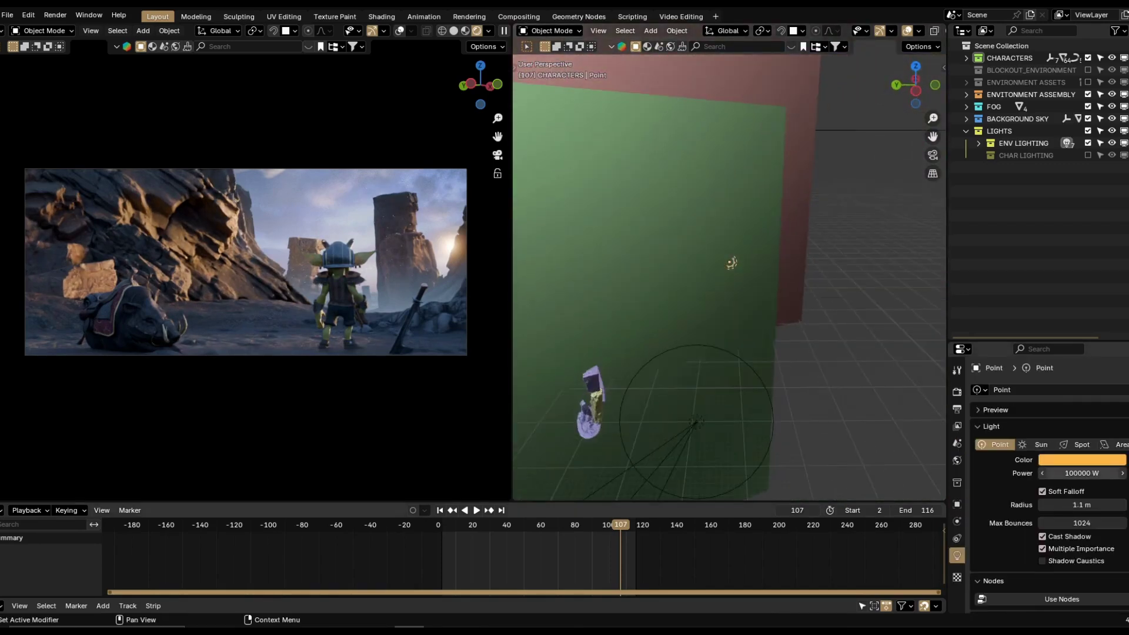
Try to raise the point light along the global Z axis.
{"action": "middle_click_drag", "start_coordinate": [729, 300], "coordinate": [703, 280]}
{"action": "scroll", "coordinate": [706, 280], "scroll_direction": "down", "scroll_amount": 3}
{"action": "key", "text": "g"}
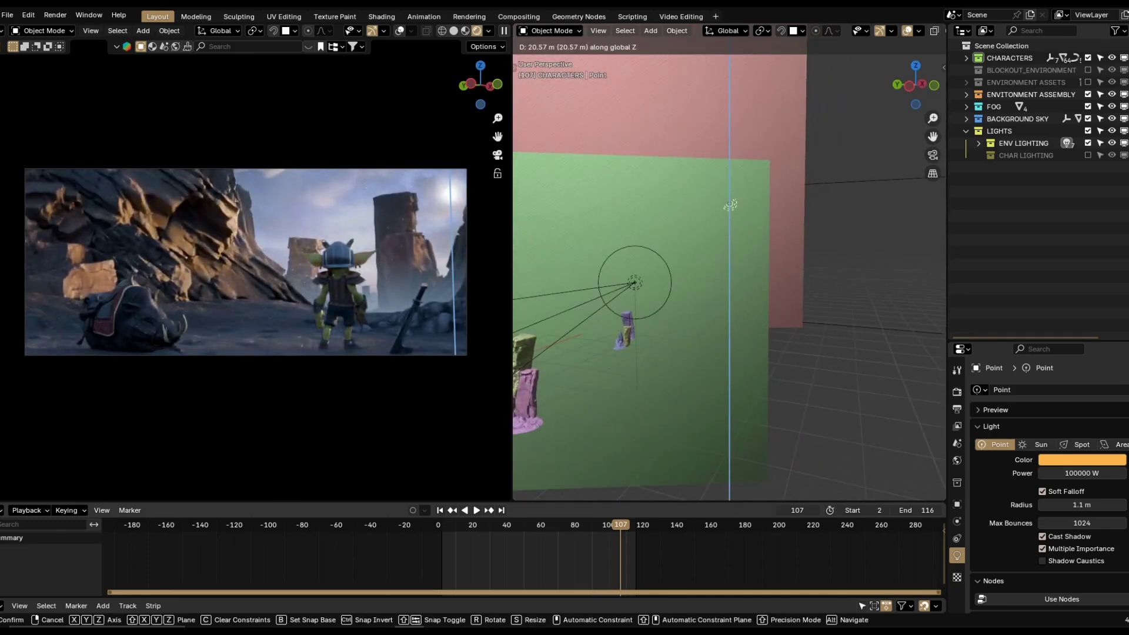
{"action": "key", "text": "Escape"}
Select the spotlights aimed at the distant rock pillars in turn and read their light settings.
{"action": "scroll", "coordinate": [729, 265], "scroll_direction": "down", "scroll_amount": 5}
{"action": "middle_click_drag", "start_coordinate": [730, 265], "coordinate": [836, 205]}
{"action": "scroll", "coordinate": [732, 321], "scroll_direction": "up", "scroll_amount": 3}
{"action": "right_click", "coordinate": [668, 333]}
{"action": "scroll", "coordinate": [668, 332], "scroll_direction": "up", "scroll_amount": 2}
{"action": "scroll", "coordinate": [694, 294], "scroll_direction": "down", "scroll_amount": 3}
{"action": "scroll", "coordinate": [754, 228], "scroll_direction": "up", "scroll_amount": 2}
{"action": "right_click", "coordinate": [754, 227]}
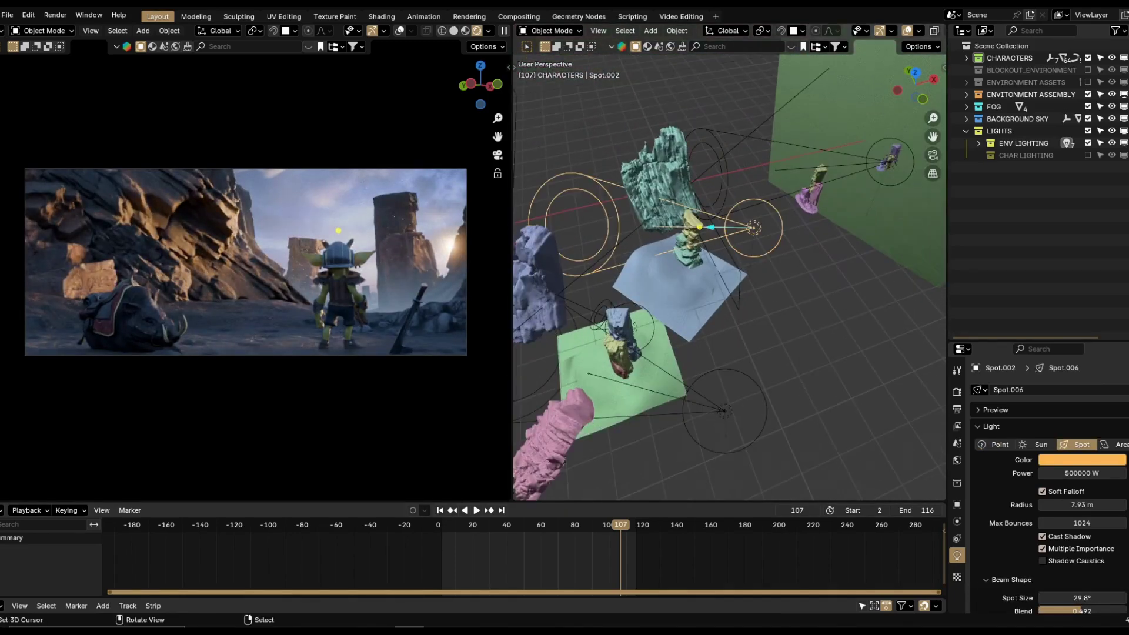
Select the spotlights nearer the foreground in turn, ending with the one aimed at the foreground cliffs.
{"action": "right_click", "coordinate": [725, 412]}
{"action": "middle_click_drag", "start_coordinate": [725, 412], "coordinate": [921, 297], "text": "shift"}
{"action": "middle_click_drag", "start_coordinate": [724, 317], "coordinate": [862, 282], "text": "shift"}
{"action": "right_click", "coordinate": [812, 297]}
{"action": "scroll", "coordinate": [812, 297], "scroll_direction": "down", "scroll_amount": 2}
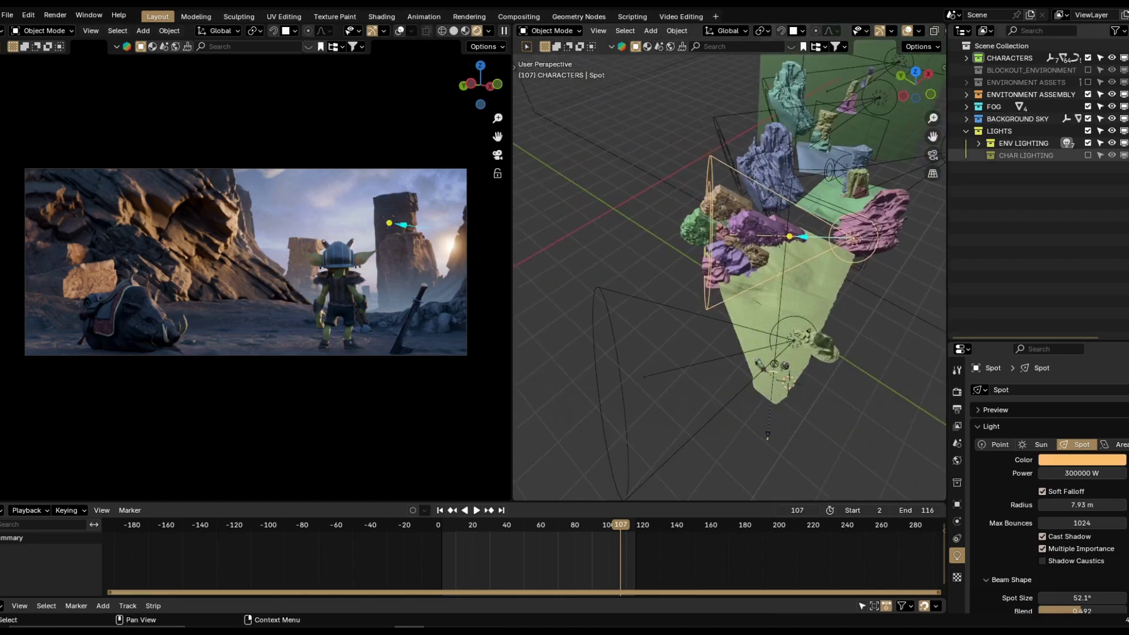
Include the CHAR LIGHTING collection, inspect the Spot.010 area light beside the goblin, and collapse the collection's list.
{"action": "left_click", "coordinate": [1088, 155]}
{"action": "scroll", "coordinate": [788, 365], "scroll_direction": "up", "scroll_amount": 4}
{"action": "scroll", "coordinate": [812, 399], "scroll_direction": "down", "scroll_amount": 2}
{"action": "right_click", "coordinate": [822, 418]}
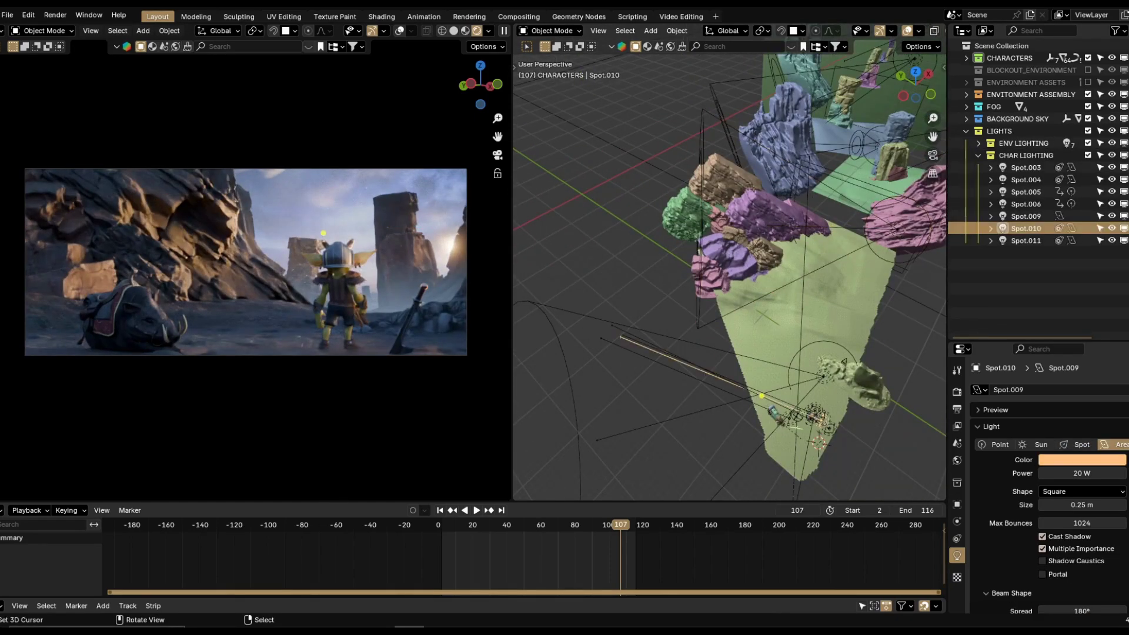
{"action": "middle_click_drag", "start_coordinate": [760, 394], "coordinate": [680, 351]}
{"action": "left_click", "coordinate": [978, 155]}
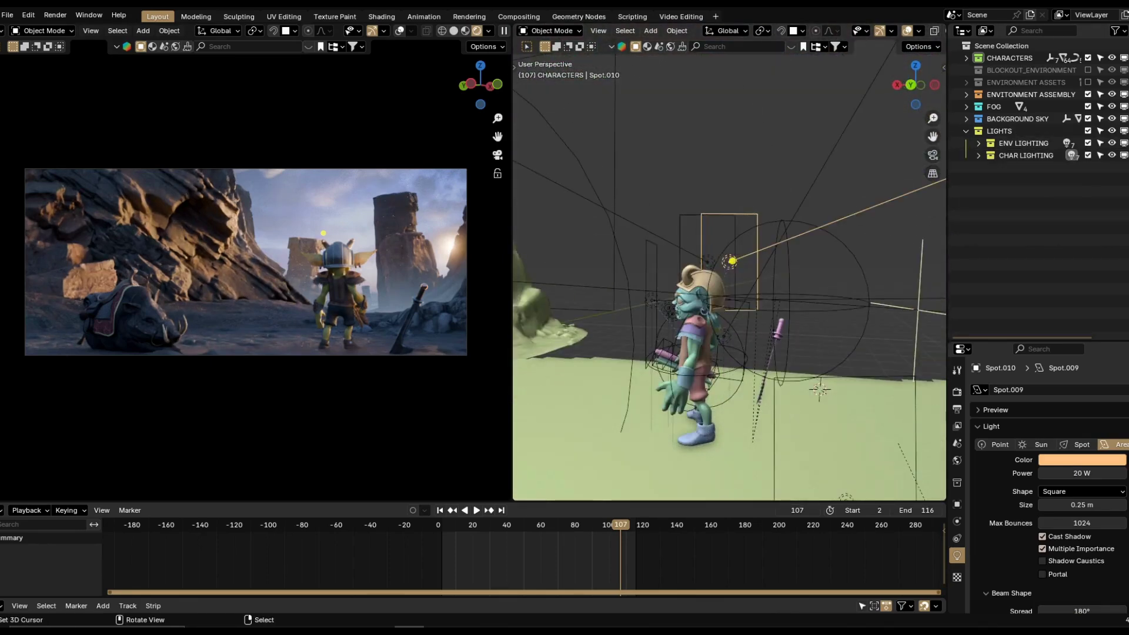
Select the ground plane and turn on its Subdivision modifier's display in the viewport.
{"action": "right_click", "coordinate": [847, 435]}
{"action": "left_click", "coordinate": [957, 521]}
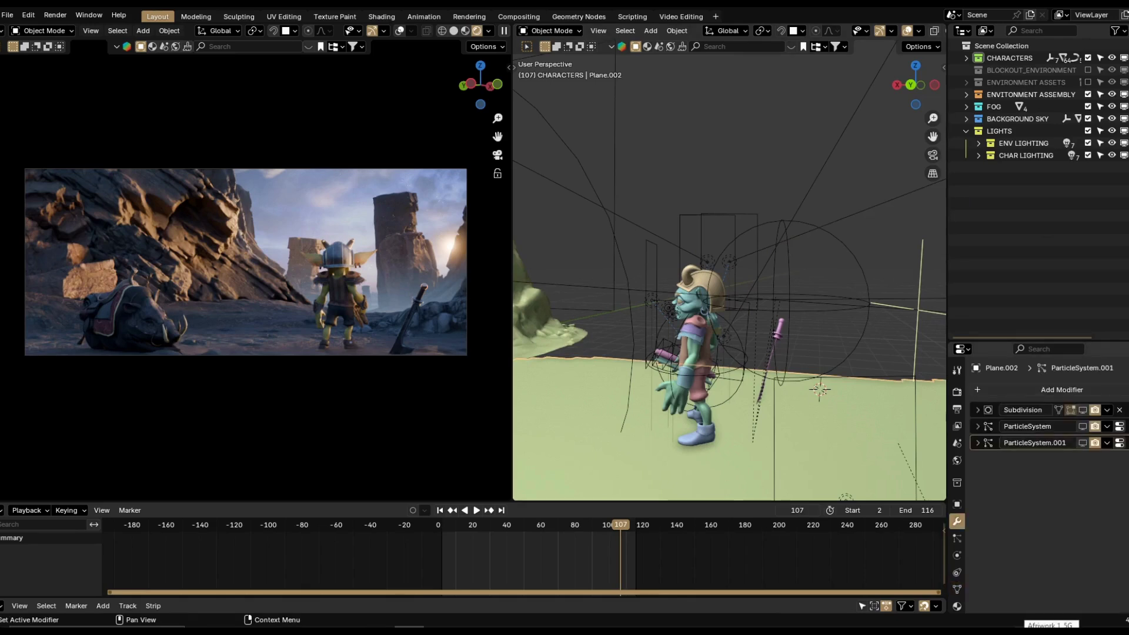
{"action": "scroll", "coordinate": [256, 265], "scroll_direction": "up", "scroll_amount": 5}
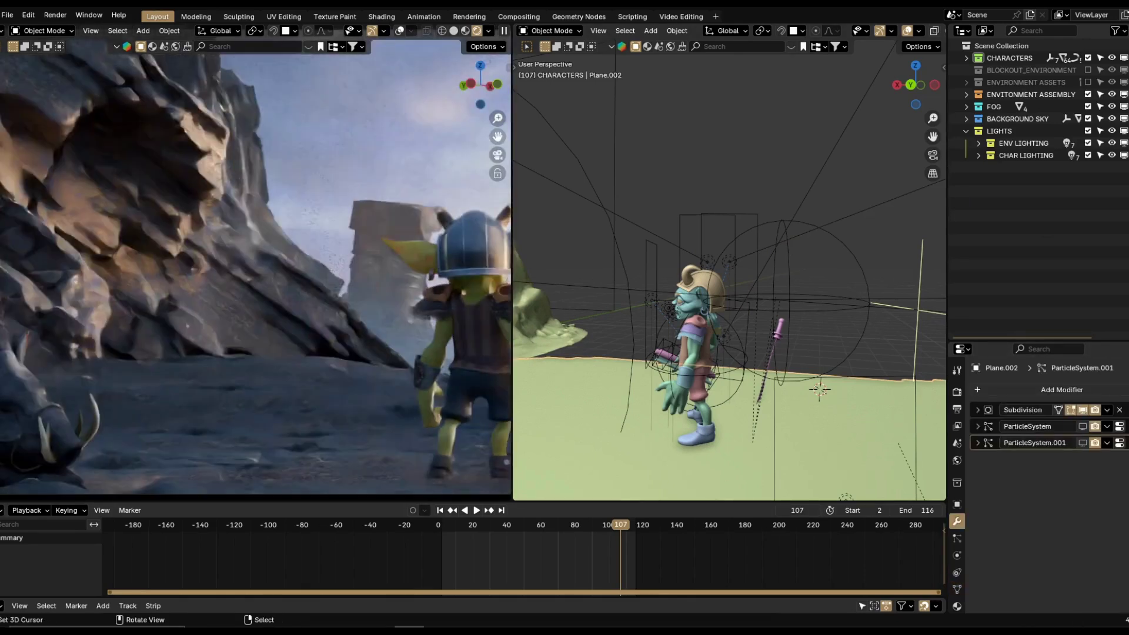
Limit the render to a region of ground between the boar and the goblin, and examine the surface detail up close.
{"action": "middle_click_drag", "start_coordinate": [256, 288], "coordinate": [257, 241], "text": "shift"}
{"action": "key", "text": "ctrl+b"}
{"action": "left_click_drag", "start_coordinate": [132, 289], "coordinate": [389, 462]}
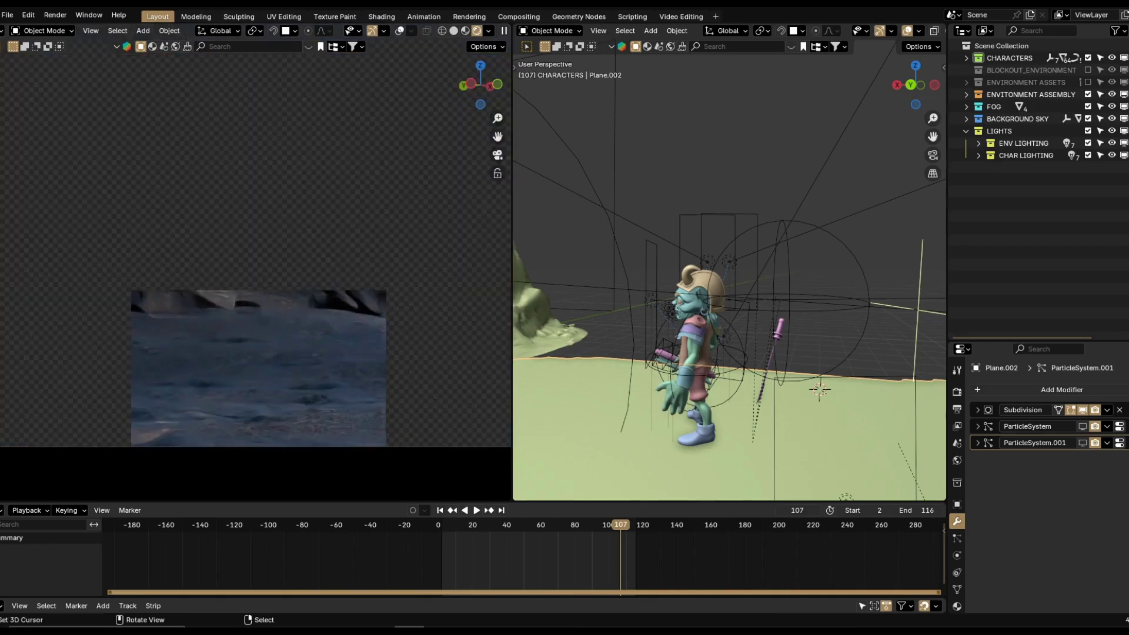
{"action": "scroll", "coordinate": [256, 276], "scroll_direction": "up", "scroll_amount": 4}
{"action": "middle_click_drag", "start_coordinate": [259, 365], "coordinate": [240, 209], "text": "shift"}
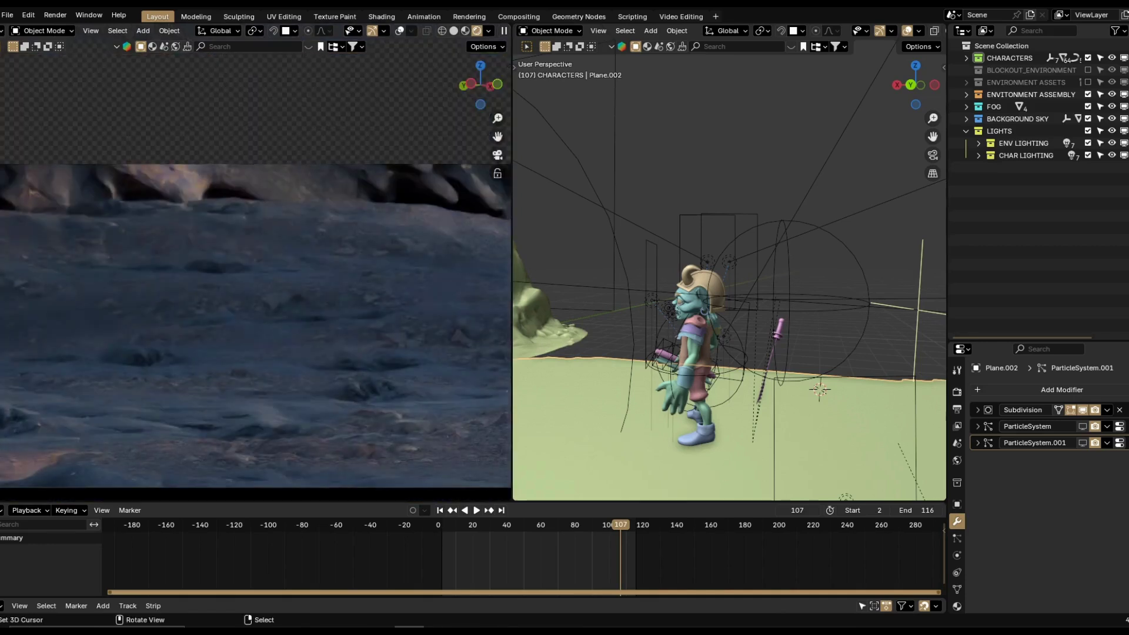
{"action": "scroll", "coordinate": [256, 277], "scroll_direction": "down", "scroll_amount": 5}
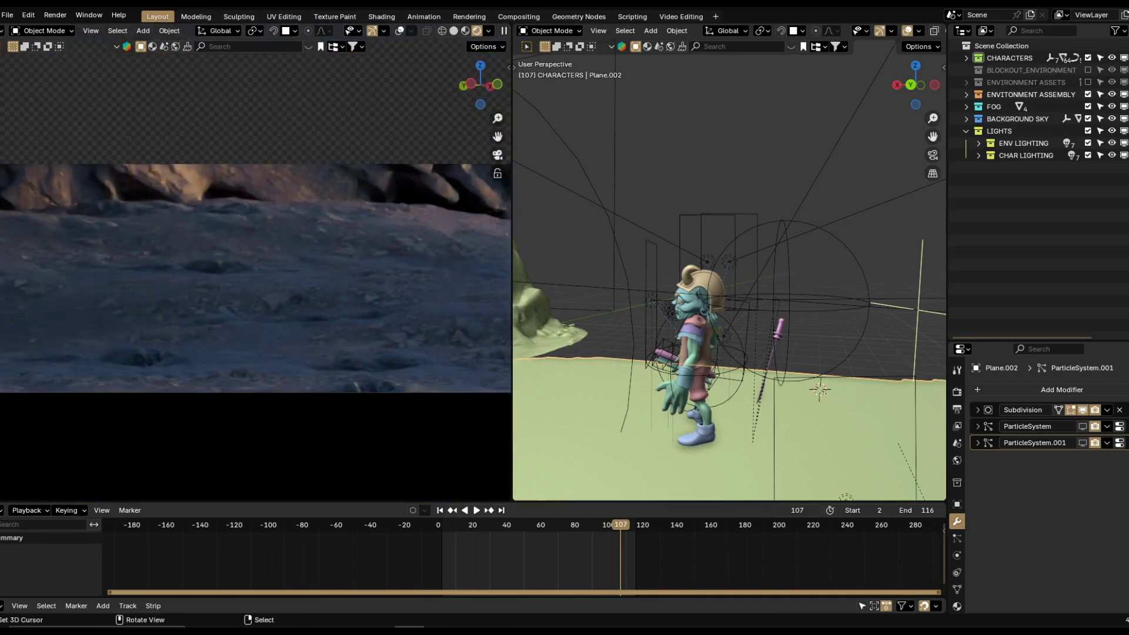
Expand the render region to cover the whole camera frame and view the full shot.
{"action": "key", "text": "ctrl+b"}
{"action": "left_click_drag", "start_coordinate": [100, 167], "coordinate": [521, 415]}
{"action": "scroll", "coordinate": [255, 253], "scroll_direction": "up", "scroll_amount": 2}
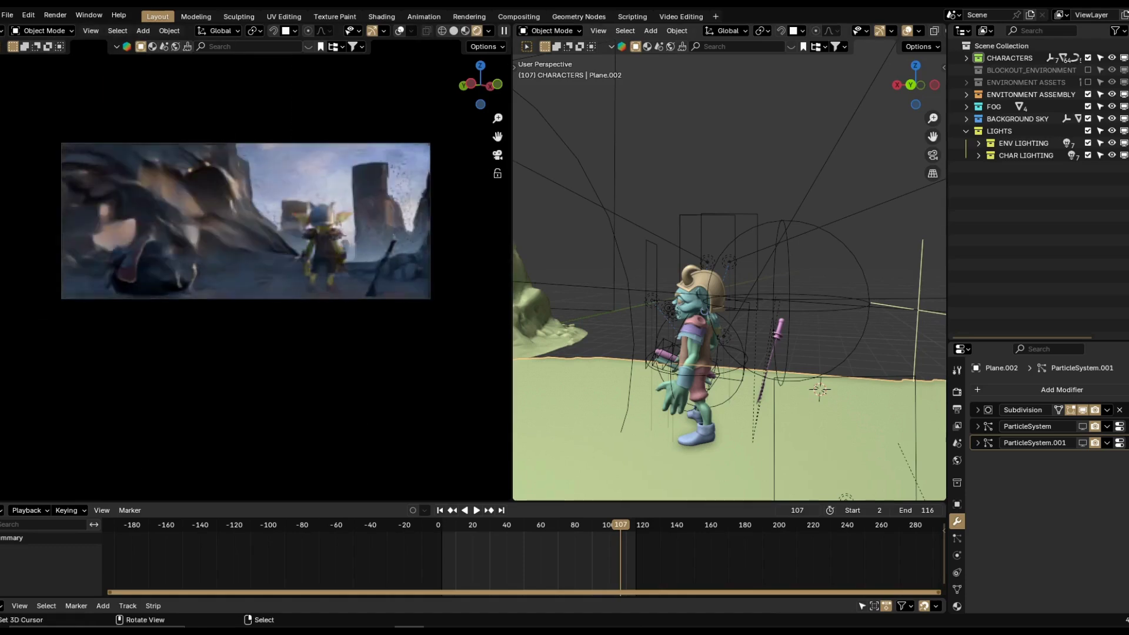
{"action": "scroll", "coordinate": [906, 30], "scroll_direction": "down", "scroll_amount": 3}
Change the solid view's object colouring from random to plain grey and view the scene from behind the goblin.
{"action": "left_click", "coordinate": [936, 32]}
{"action": "left_click", "coordinate": [887, 213]}
{"action": "middle_click_drag", "start_coordinate": [809, 259], "coordinate": [703, 312]}
{"action": "scroll", "coordinate": [703, 312], "scroll_direction": "down", "scroll_amount": 8}
{"action": "middle_click_drag", "start_coordinate": [729, 235], "coordinate": [729, 329]}
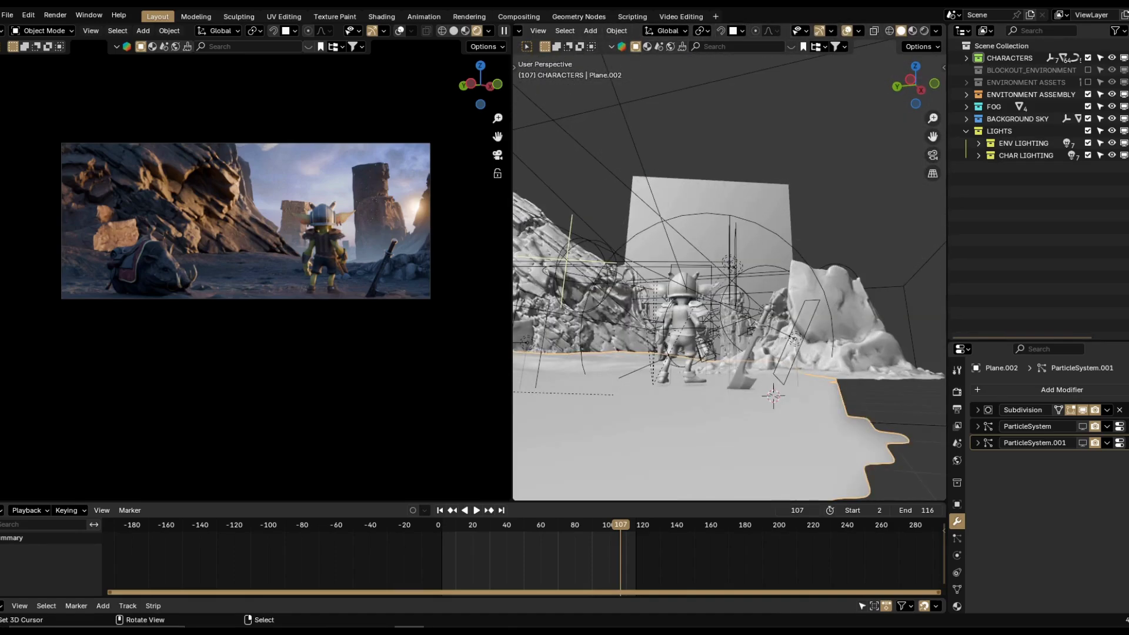